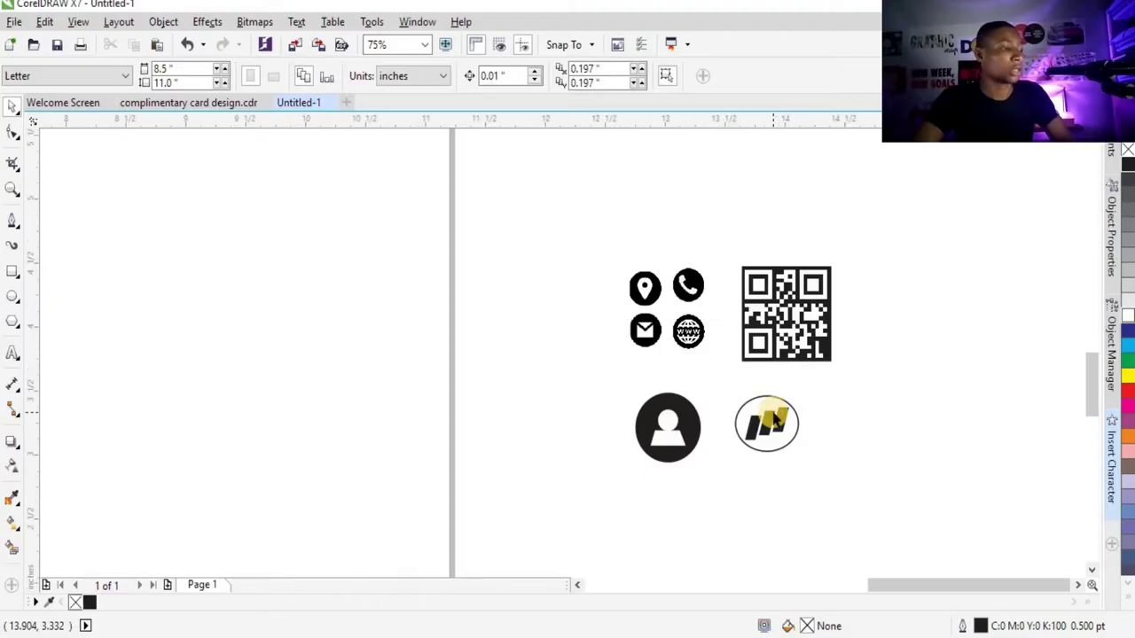
Change the page from Letter to the Business Card preset, 3.5 × 2.0 inches.
{"action": "scroll", "coordinate": [774, 421], "scroll_direction": "down", "scroll_amount": 2}
{"action": "scroll", "coordinate": [753, 352], "scroll_direction": "up", "scroll_amount": 2}
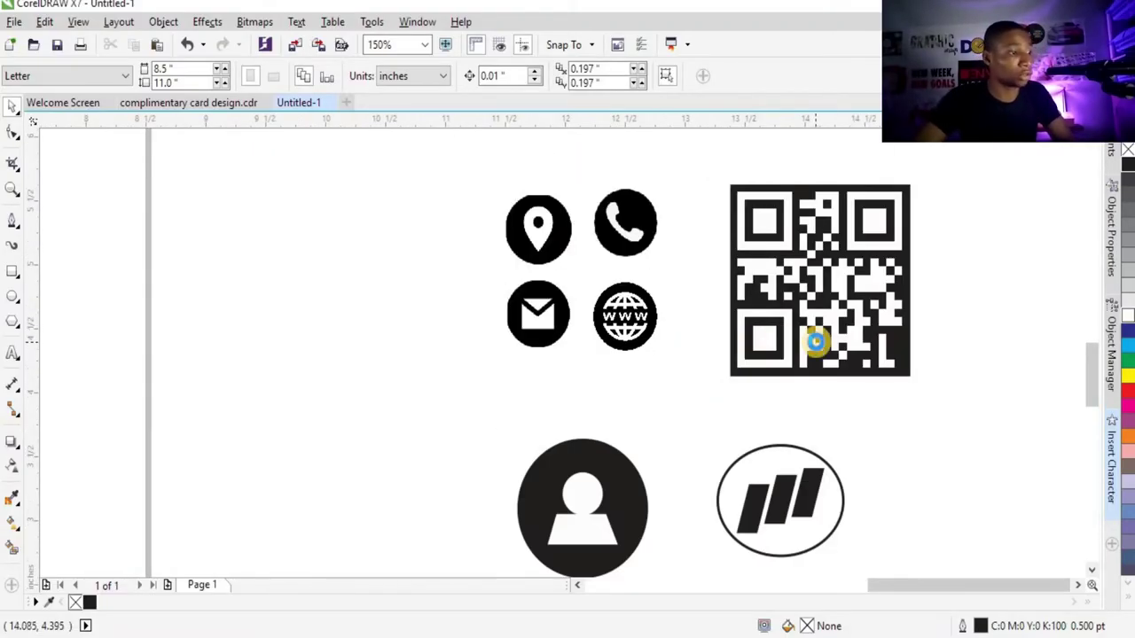
{"action": "scroll", "coordinate": [818, 337], "scroll_direction": "down", "scroll_amount": 3}
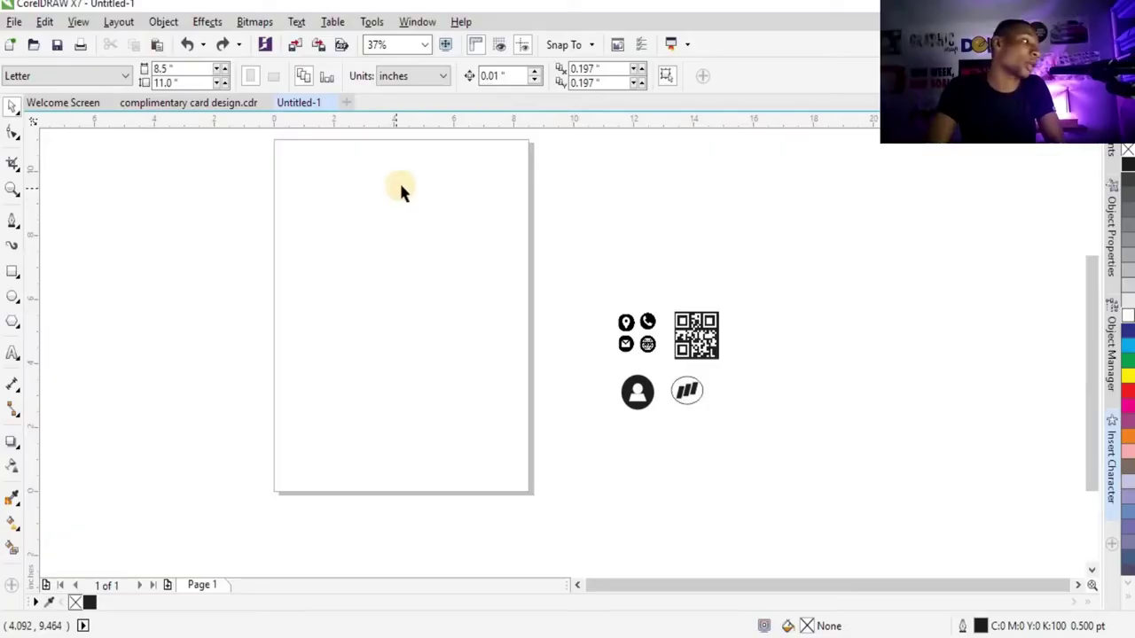
{"action": "left_click", "coordinate": [105, 78]}
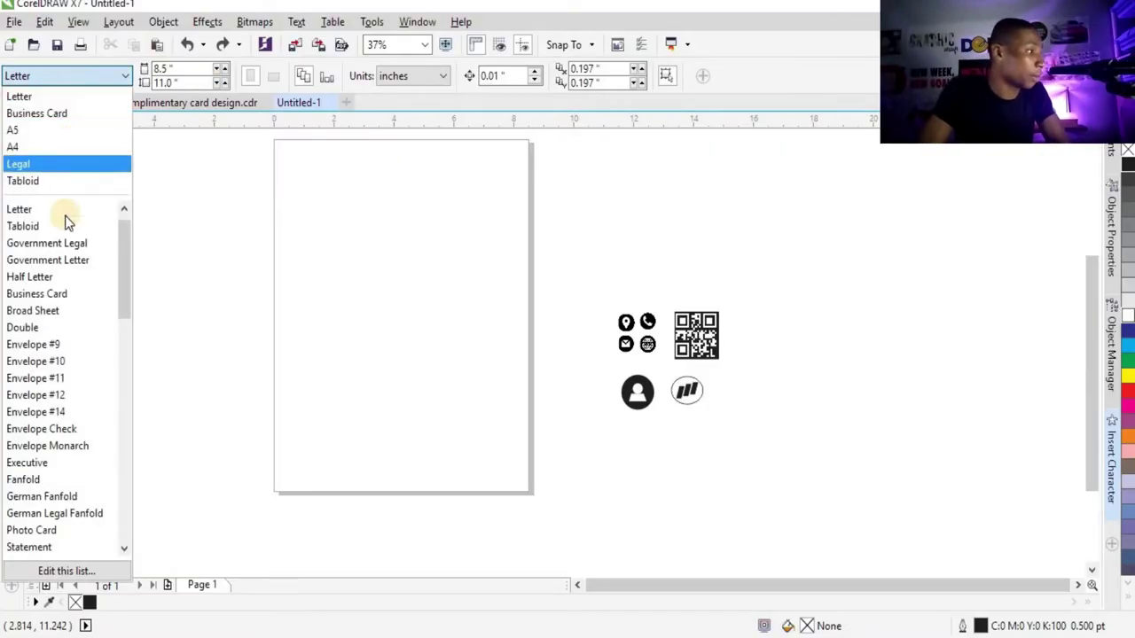
{"action": "left_click", "coordinate": [61, 295]}
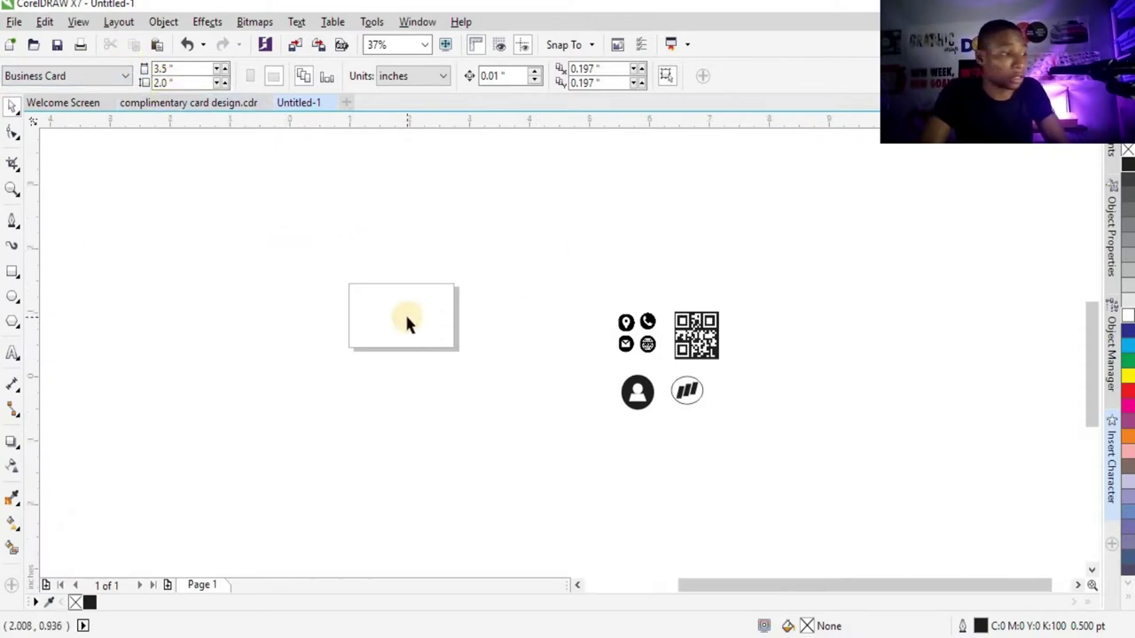
{"action": "scroll", "coordinate": [406, 318], "scroll_direction": "up", "scroll_amount": 2}
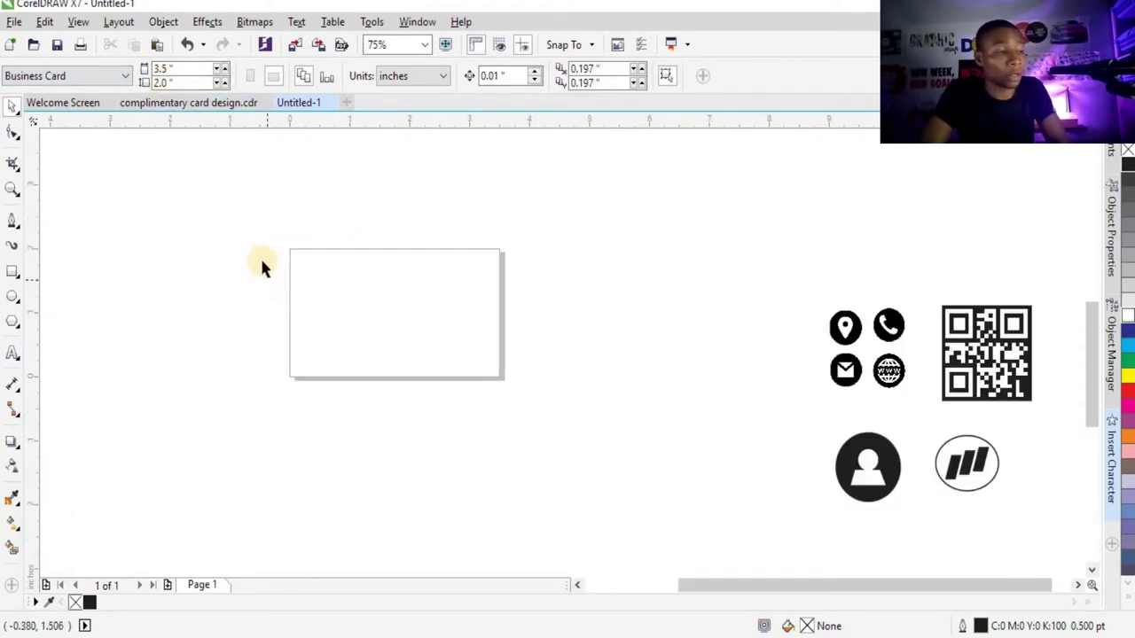
Create a page-sized 3.5 × 2.0 inch rectangle with no outline and a solid black fill.
{"action": "double_click", "coordinate": [13, 271]}
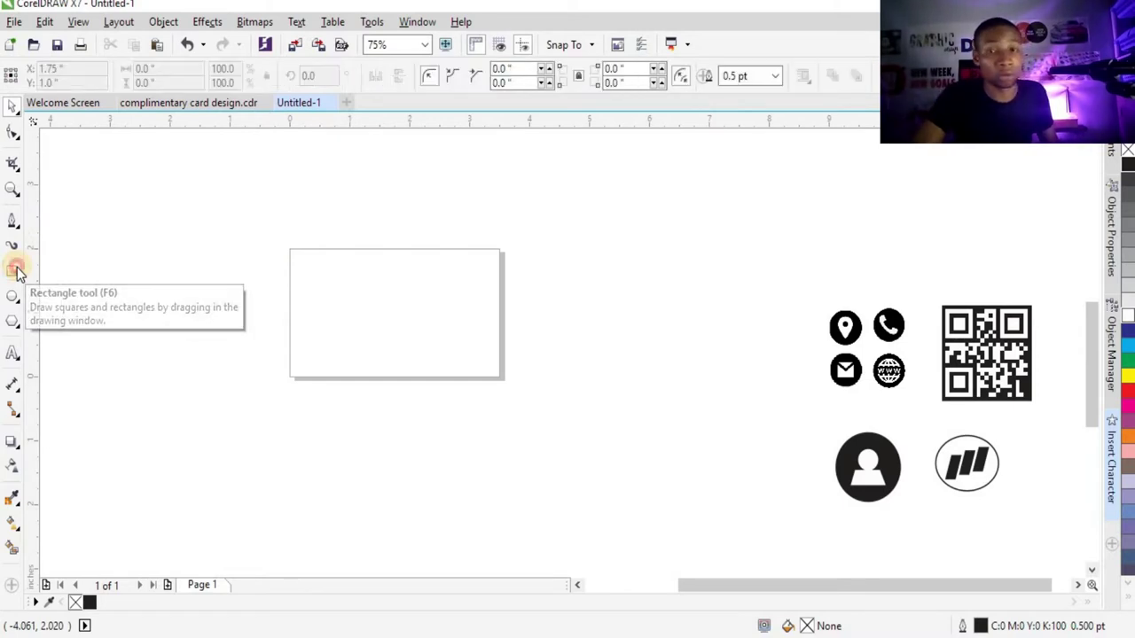
{"action": "scroll", "coordinate": [286, 302], "scroll_direction": "up", "scroll_amount": 2}
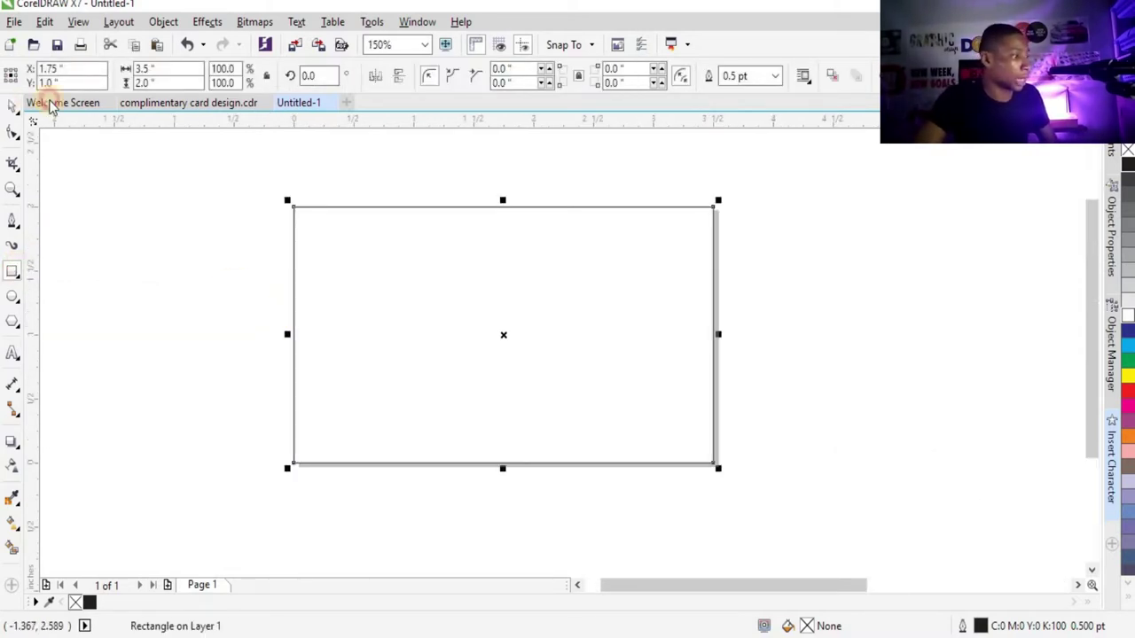
{"action": "key", "text": "space"}
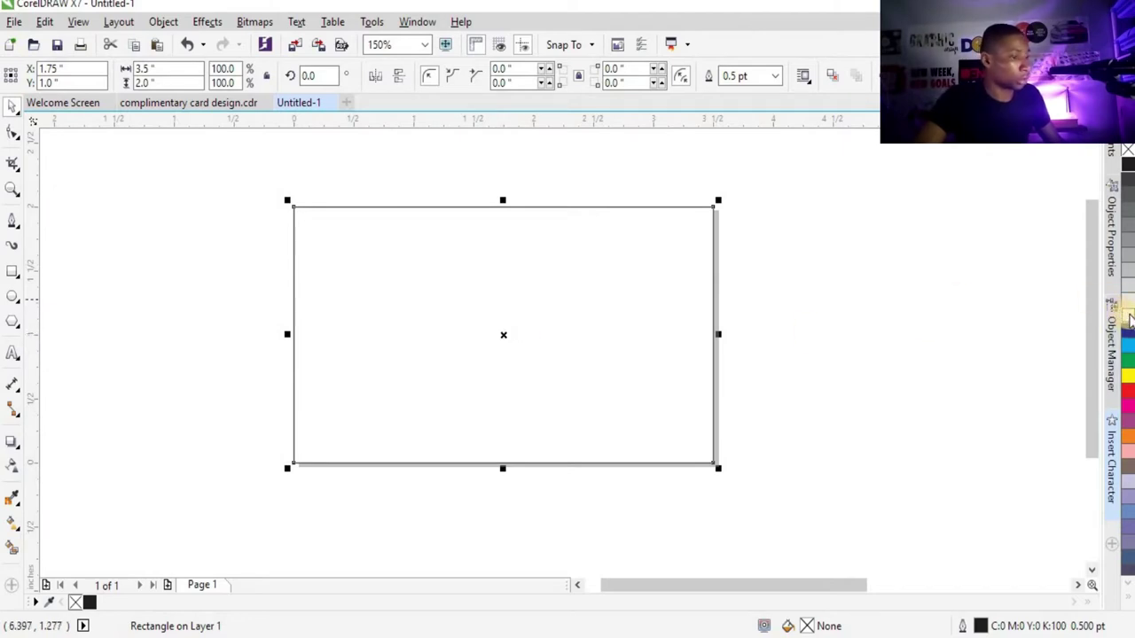
{"action": "left_click", "coordinate": [1129, 317]}
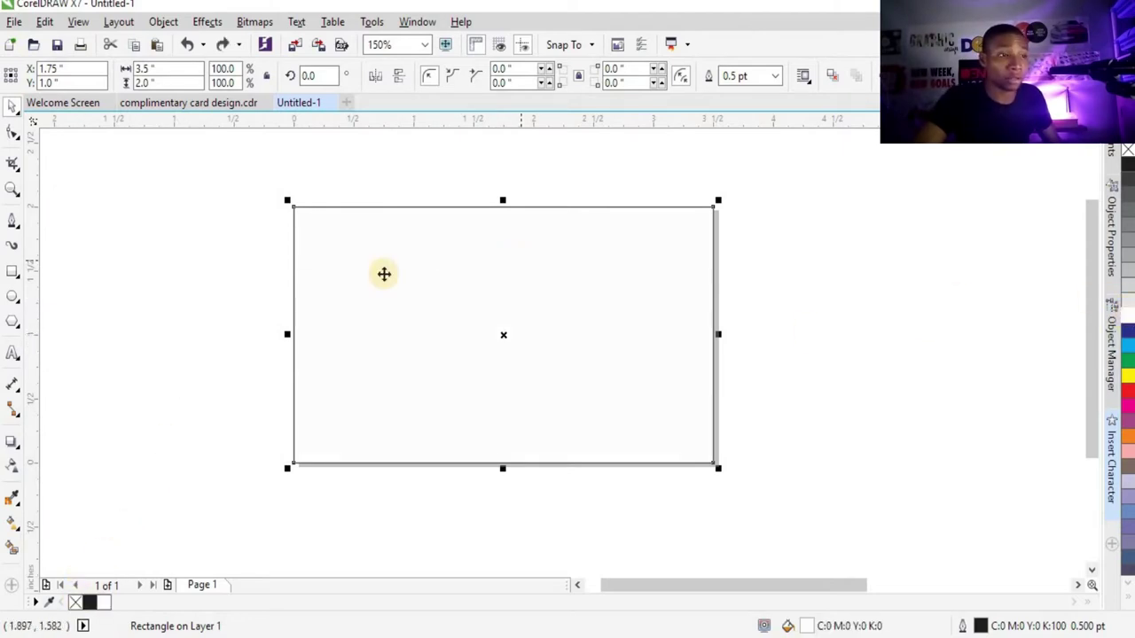
{"action": "right_click", "coordinate": [76, 602]}
{"action": "left_click", "coordinate": [232, 244]}
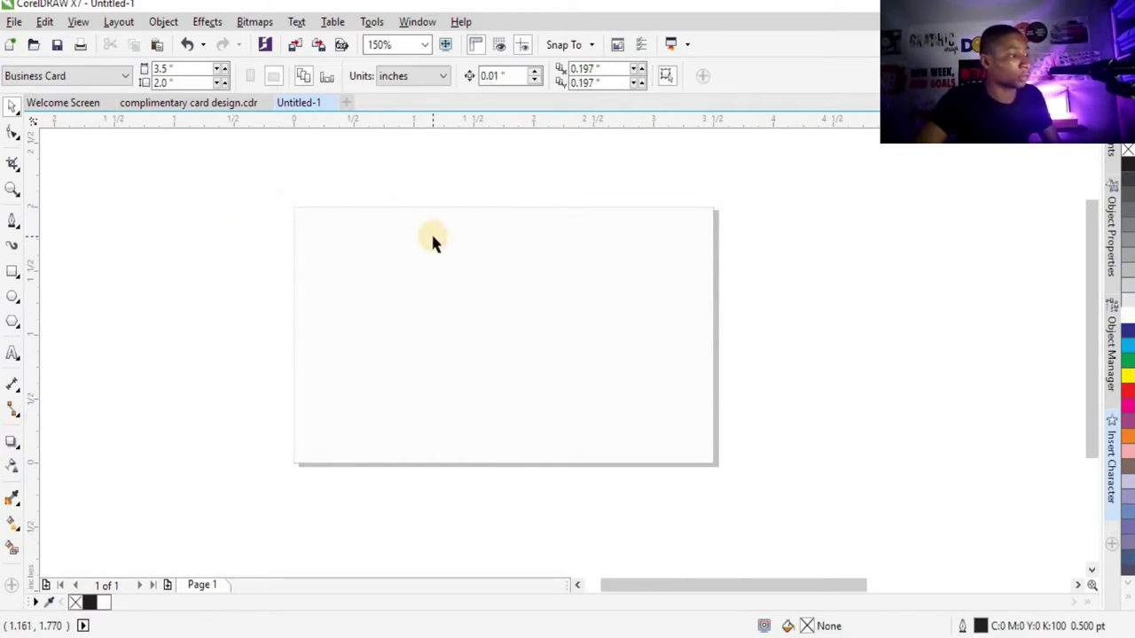
{"action": "left_click", "coordinate": [545, 293]}
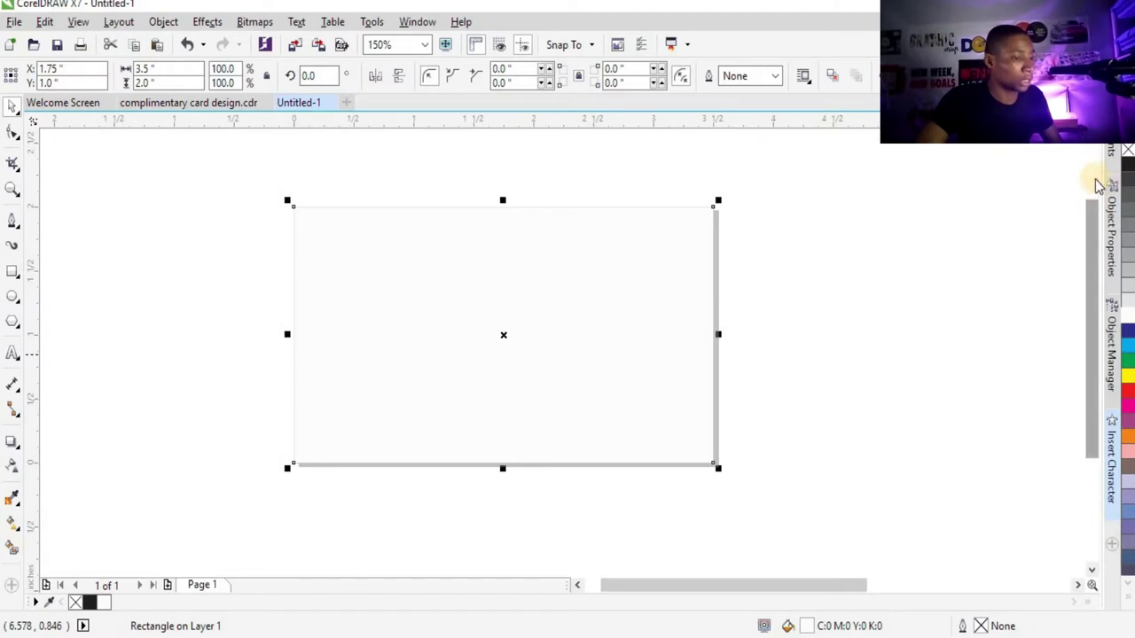
{"action": "left_click", "coordinate": [1128, 173]}
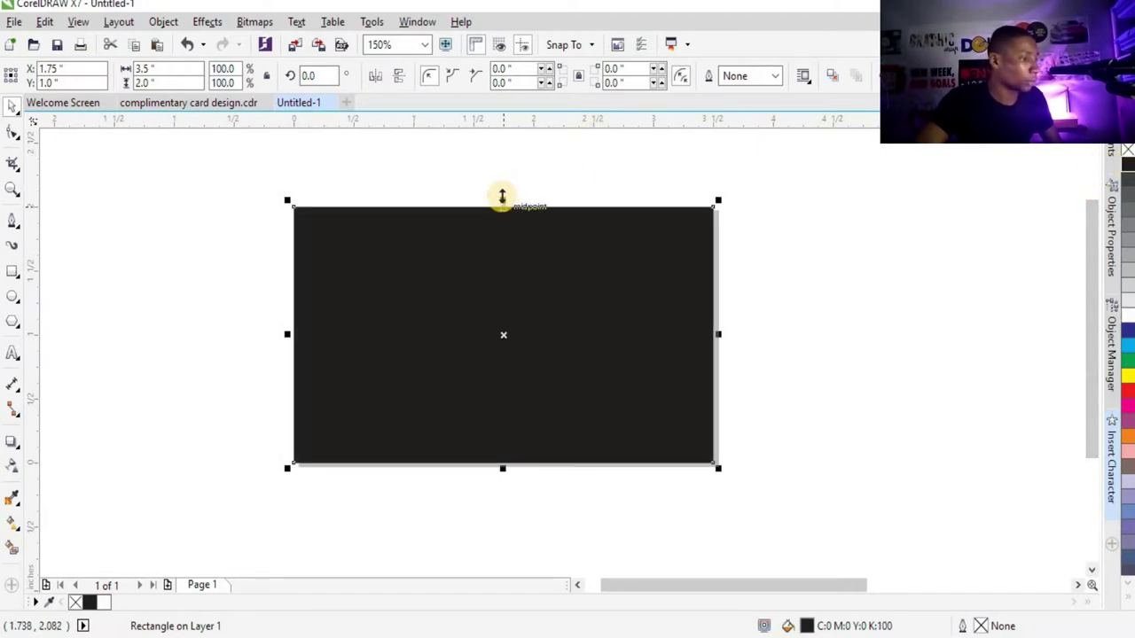
Shorten the rectangle from its top and fill it white, leaving a black top bar.
{"action": "left_click_drag", "start_coordinate": [501, 198], "coordinate": [506, 221]}
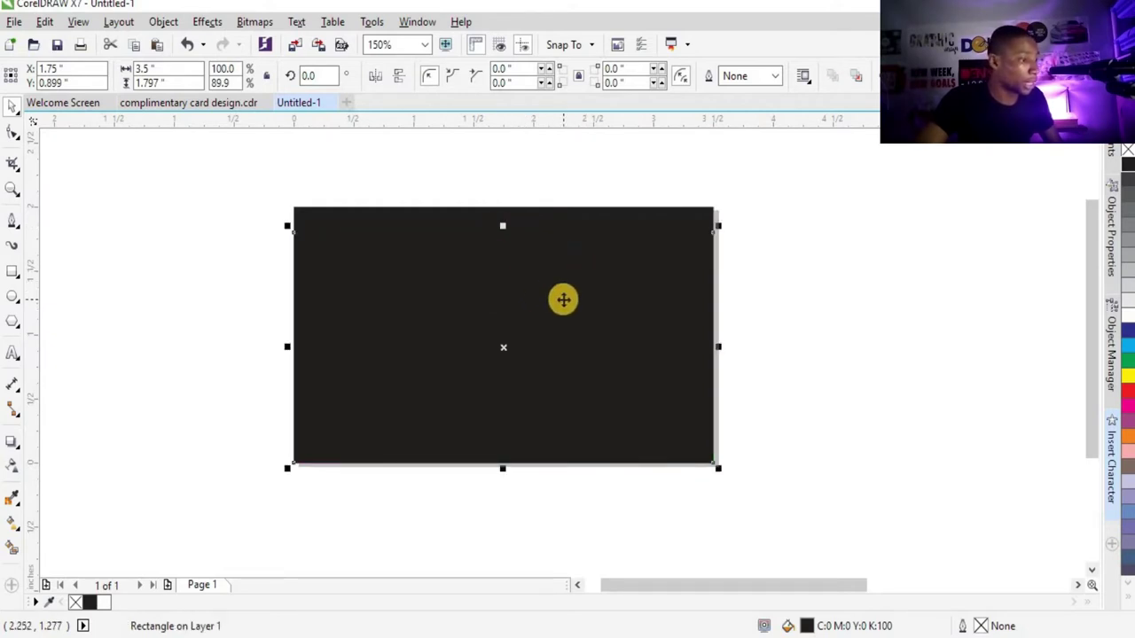
{"action": "left_click_drag", "start_coordinate": [378, 322], "coordinate": [843, 270]}
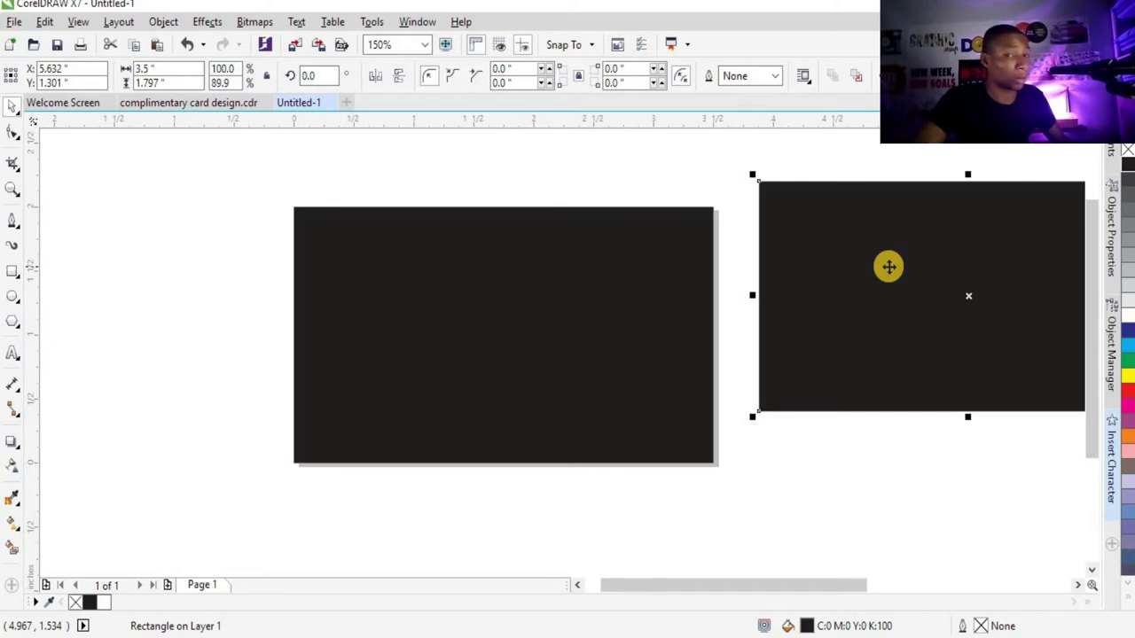
{"action": "key", "text": "ctrl+z"}
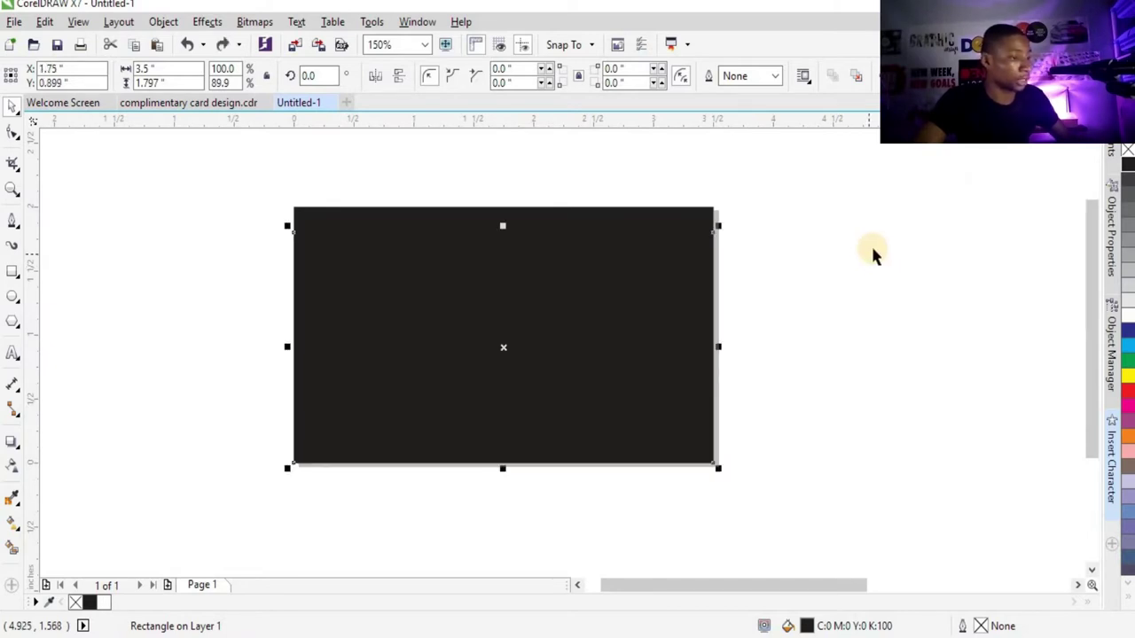
{"action": "left_click", "coordinate": [1126, 316]}
Shrink the white rectangle to a thin strip at the card's bottom and fill it black.
{"action": "left_click", "coordinate": [825, 253]}
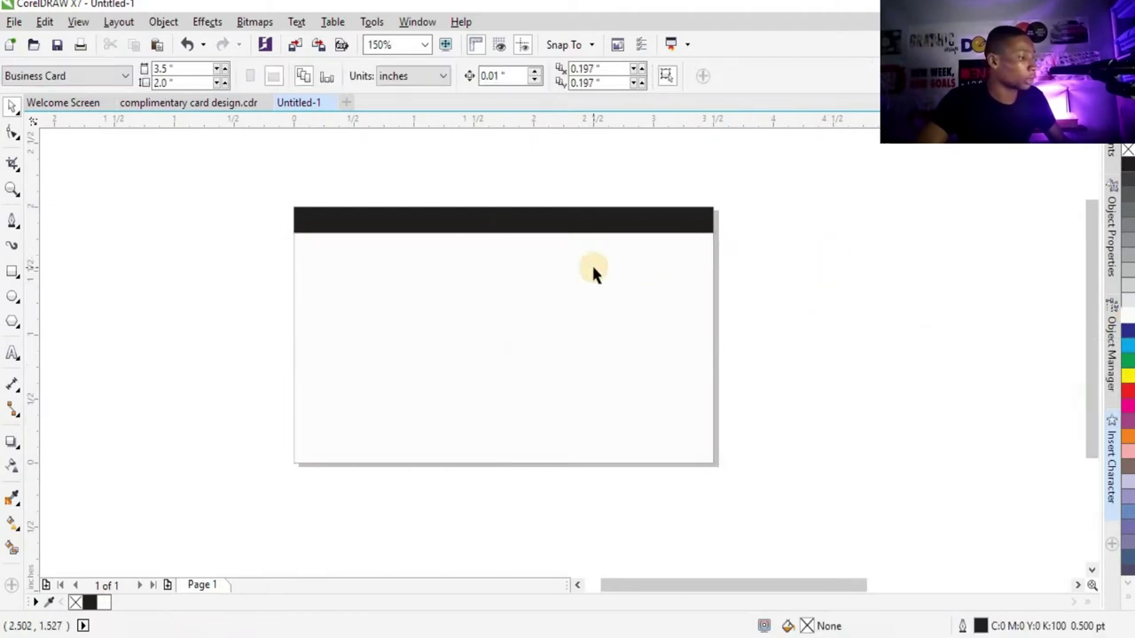
{"action": "left_click", "coordinate": [517, 248]}
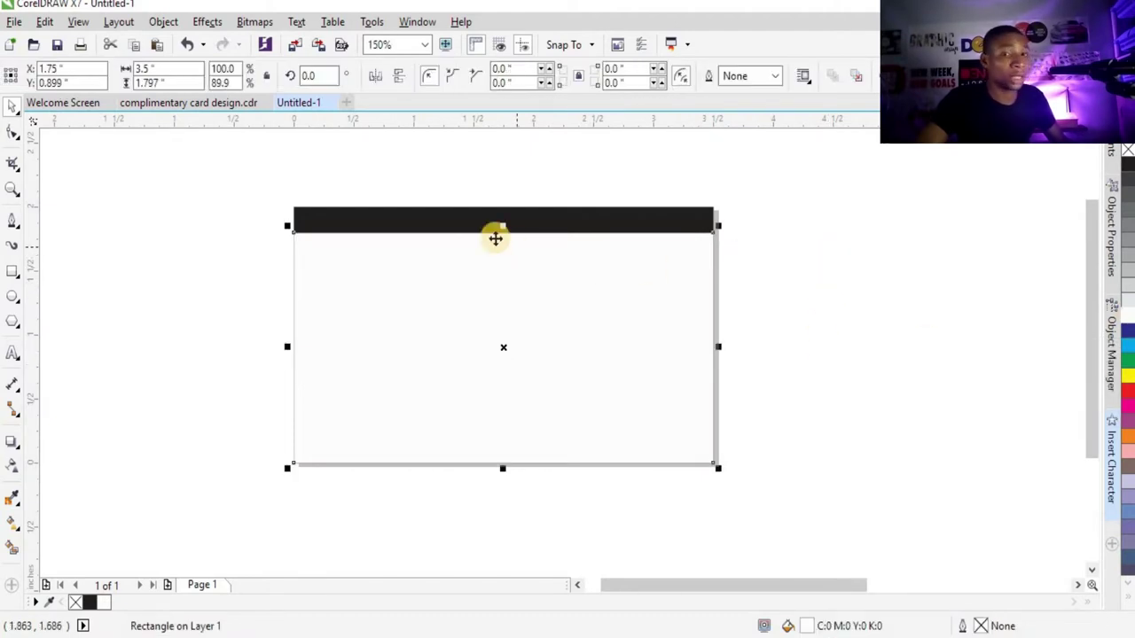
{"action": "left_click_drag", "start_coordinate": [503, 227], "coordinate": [499, 431]}
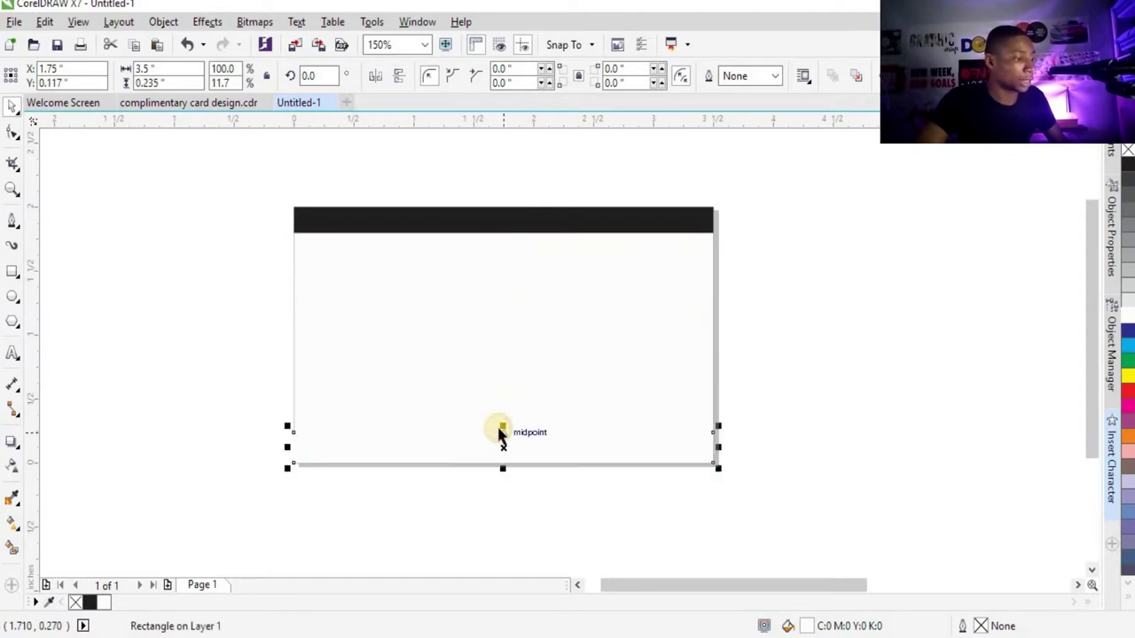
{"action": "left_click", "coordinate": [88, 601]}
{"action": "scroll", "coordinate": [519, 468], "scroll_direction": "up", "scroll_amount": 3}
Slim the bottom black strip to about 0.158 inch and deselect it.
{"action": "left_click_drag", "start_coordinate": [504, 461], "coordinate": [510, 413]}
{"action": "scroll", "coordinate": [522, 387], "scroll_direction": "down", "scroll_amount": 3}
{"action": "left_click", "coordinate": [564, 358]}
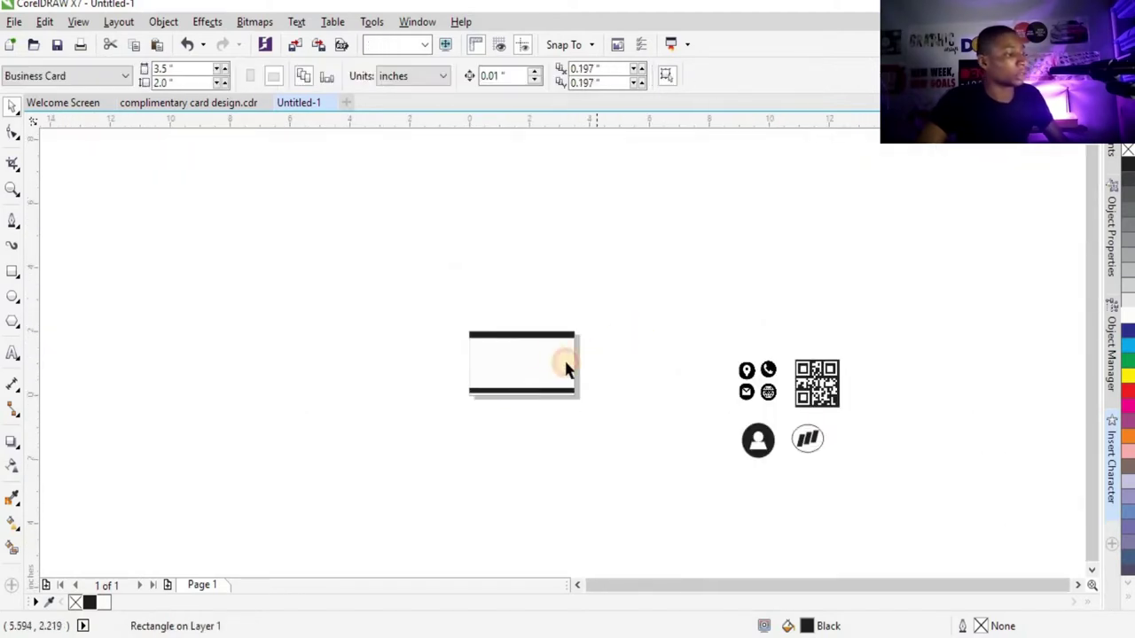
{"action": "scroll", "coordinate": [551, 349], "scroll_direction": "up", "scroll_amount": 2}
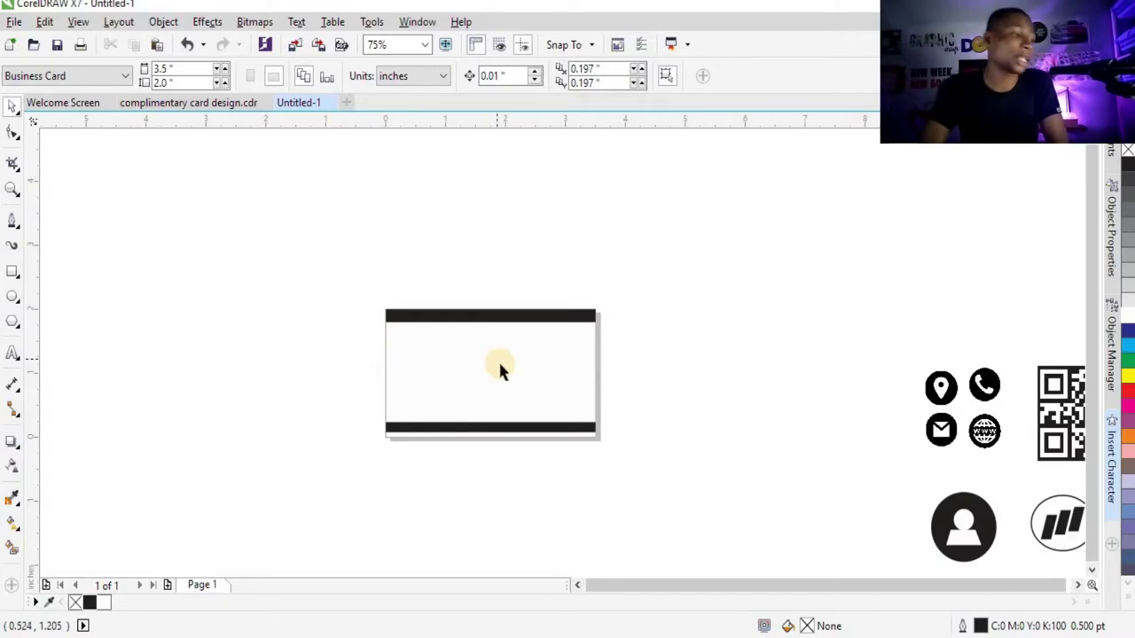
{"action": "scroll", "coordinate": [502, 372], "scroll_direction": "up", "scroll_amount": 2}
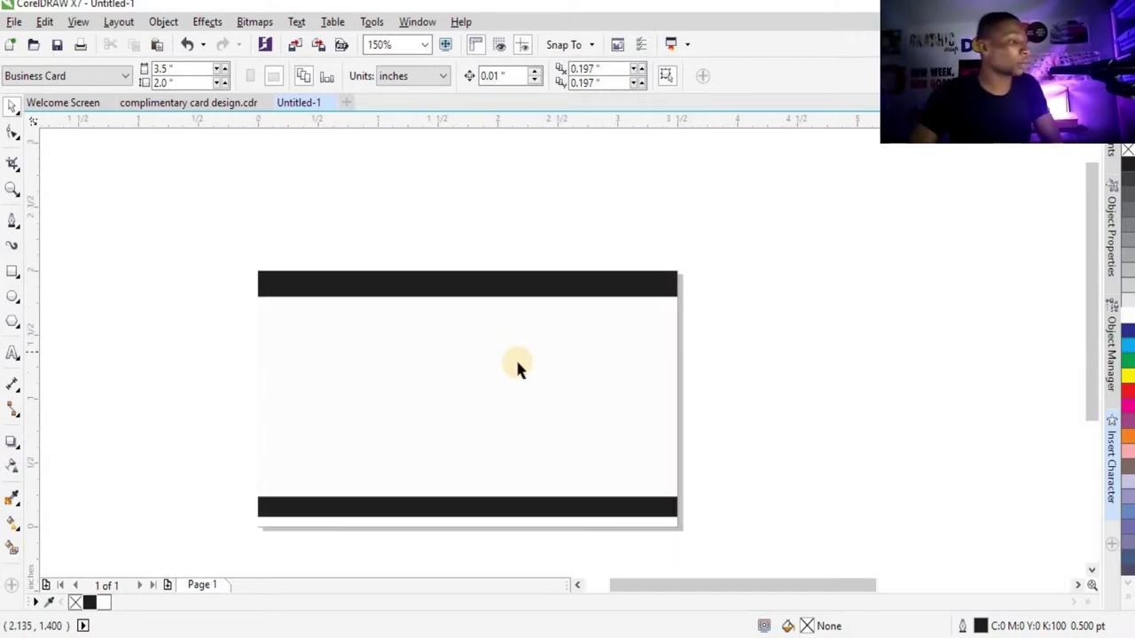
{"action": "left_click", "coordinate": [12, 221]}
Draw a closed shape from the top bar's middle, slanting down, across to the right edge, back up.
{"action": "scroll", "coordinate": [482, 482], "scroll_direction": "up", "scroll_amount": 2}
{"action": "scroll", "coordinate": [502, 320], "scroll_direction": "down", "scroll_amount": 2}
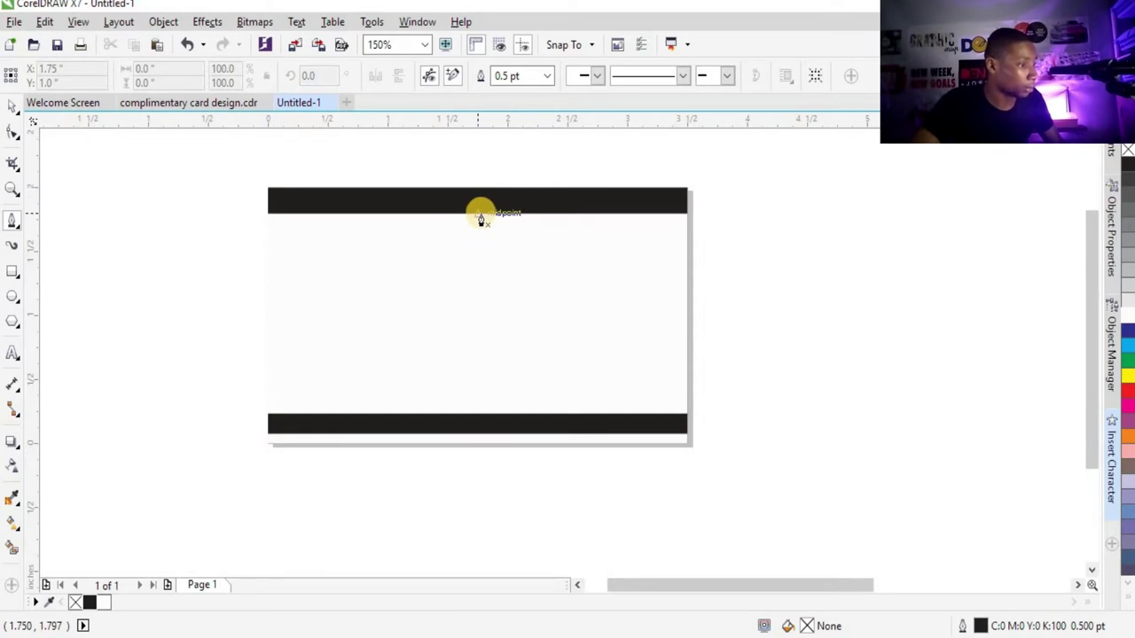
{"action": "left_click", "coordinate": [478, 213]}
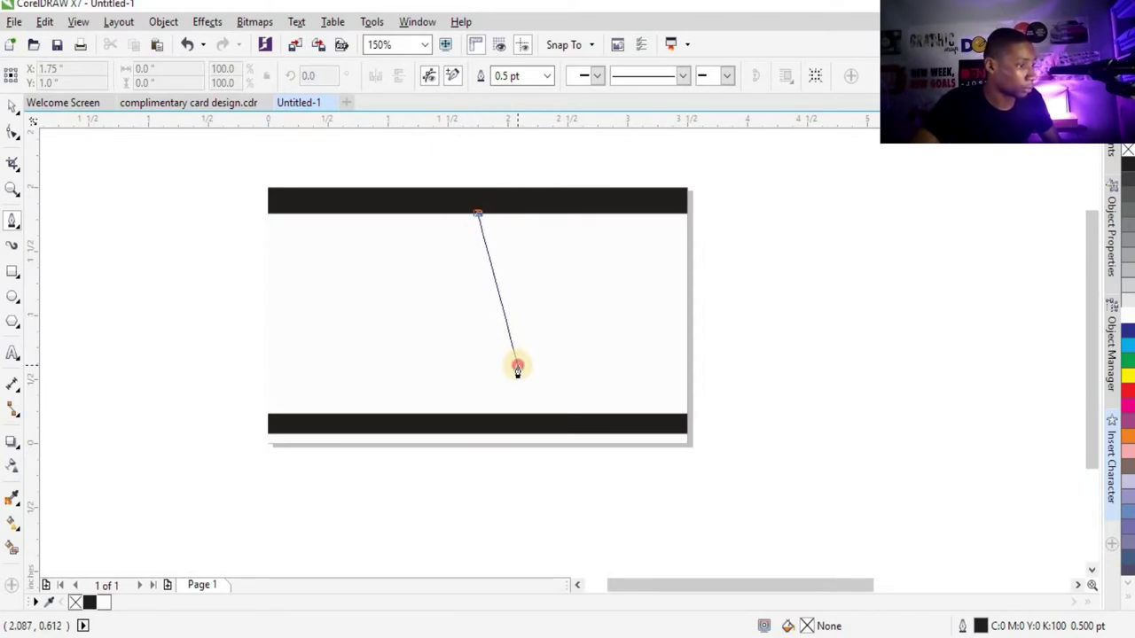
{"action": "left_click", "coordinate": [517, 367]}
{"action": "left_click", "coordinate": [656, 366]}
{"action": "scroll", "coordinate": [599, 367], "scroll_direction": "up", "scroll_amount": 2}
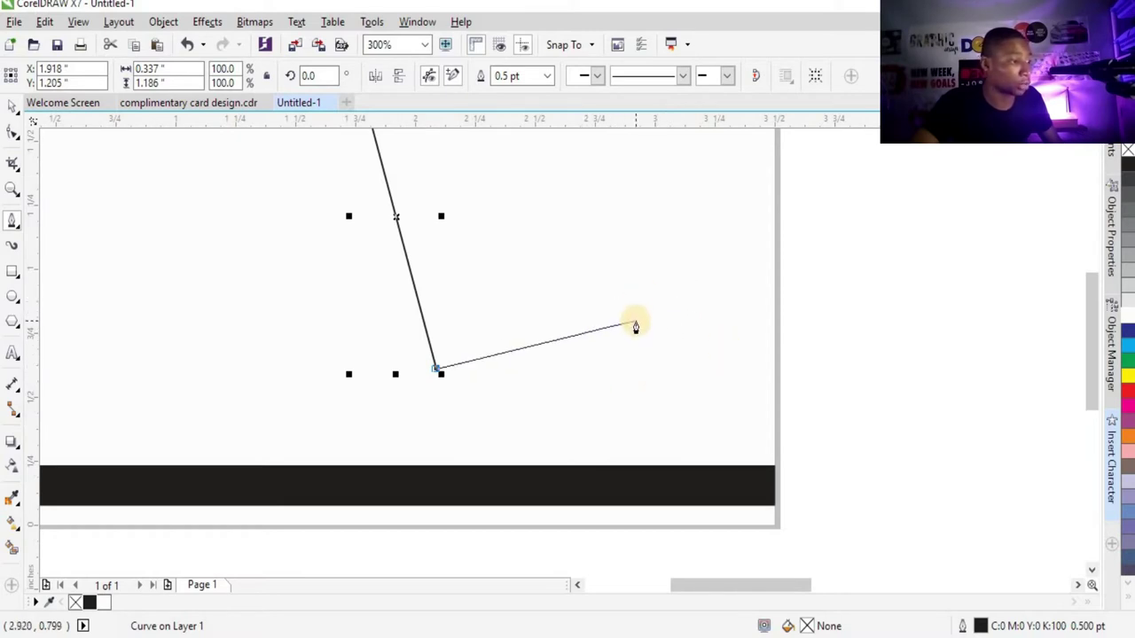
{"action": "left_click", "coordinate": [707, 369]}
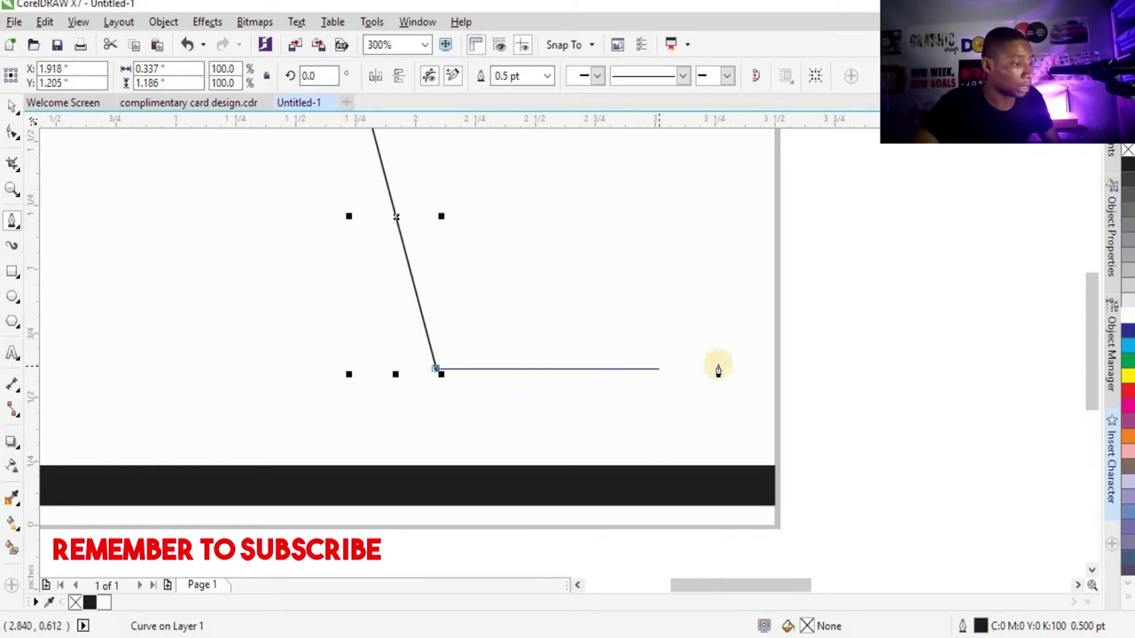
{"action": "left_click", "coordinate": [775, 369]}
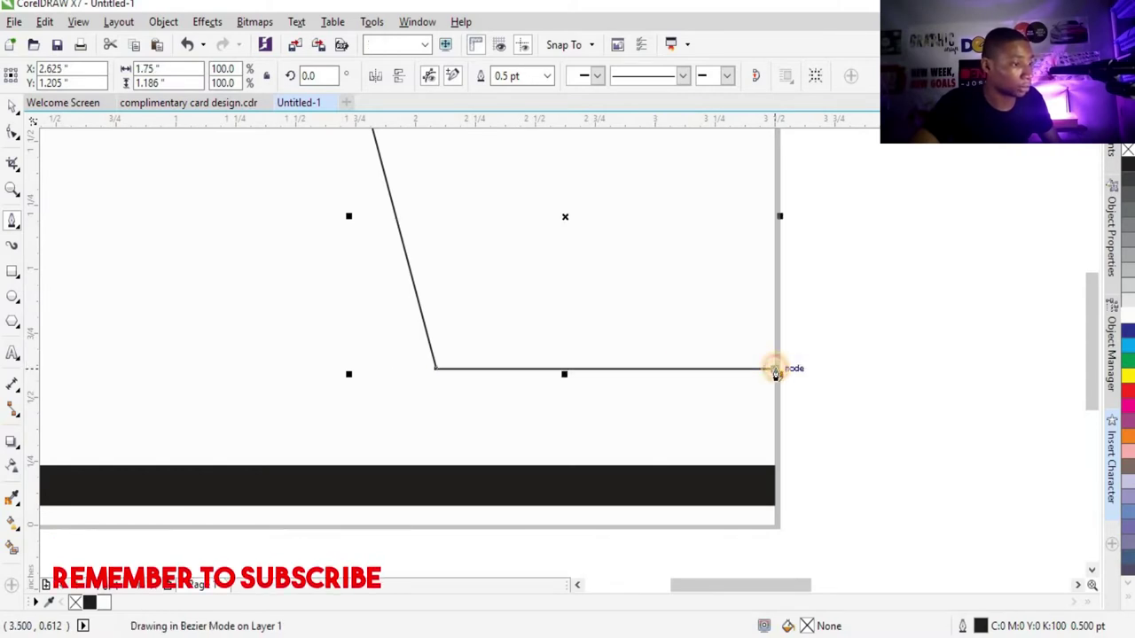
{"action": "scroll", "coordinate": [775, 368], "scroll_direction": "down", "scroll_amount": 1}
{"action": "left_click", "coordinate": [777, 212]}
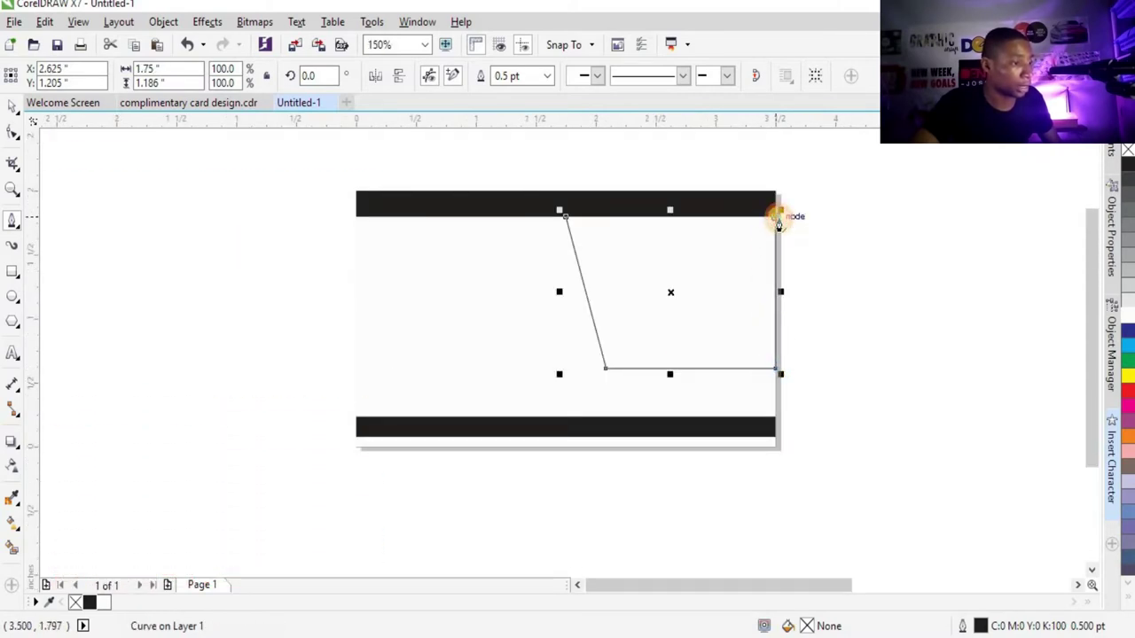
{"action": "left_click", "coordinate": [565, 220]}
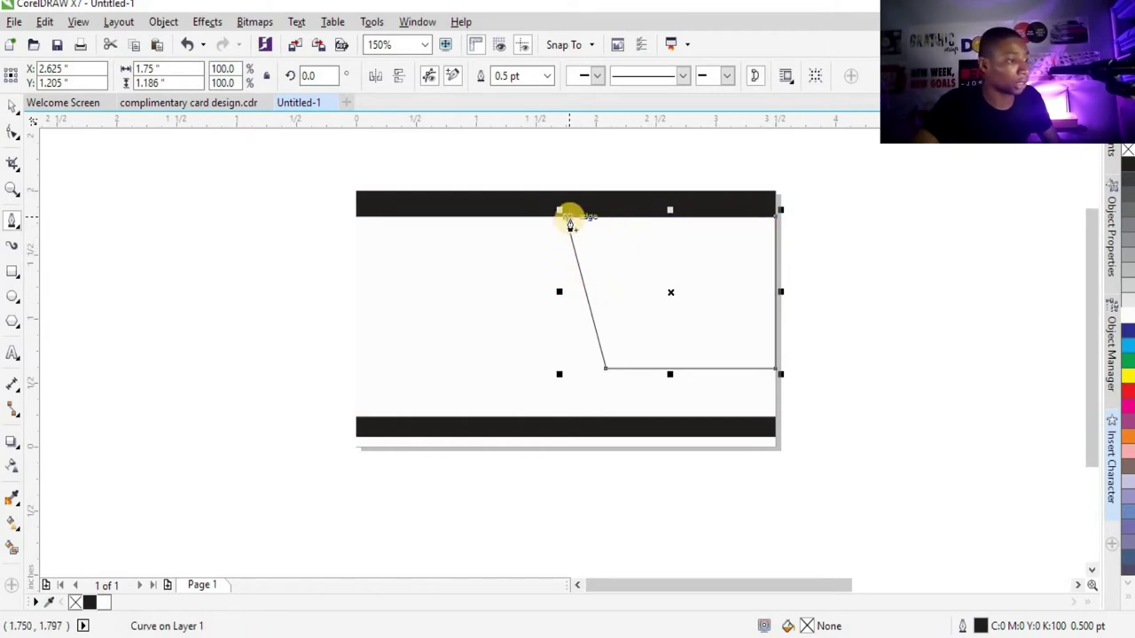
{"action": "left_click", "coordinate": [13, 106]}
Fill the slanted shape solid black with no outline so it merges with the top bar.
{"action": "left_click", "coordinate": [93, 603]}
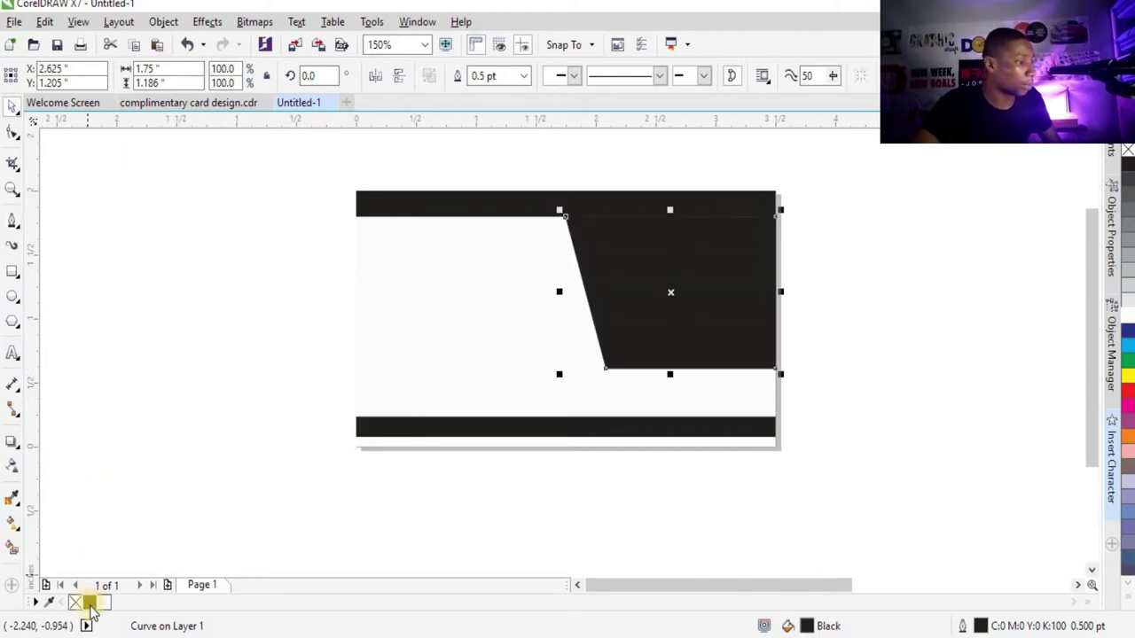
{"action": "right_click", "coordinate": [77, 602]}
{"action": "left_click", "coordinate": [845, 217]}
{"action": "scroll", "coordinate": [674, 208], "scroll_direction": "up", "scroll_amount": 5}
{"action": "scroll", "coordinate": [682, 237], "scroll_direction": "down", "scroll_amount": 6}
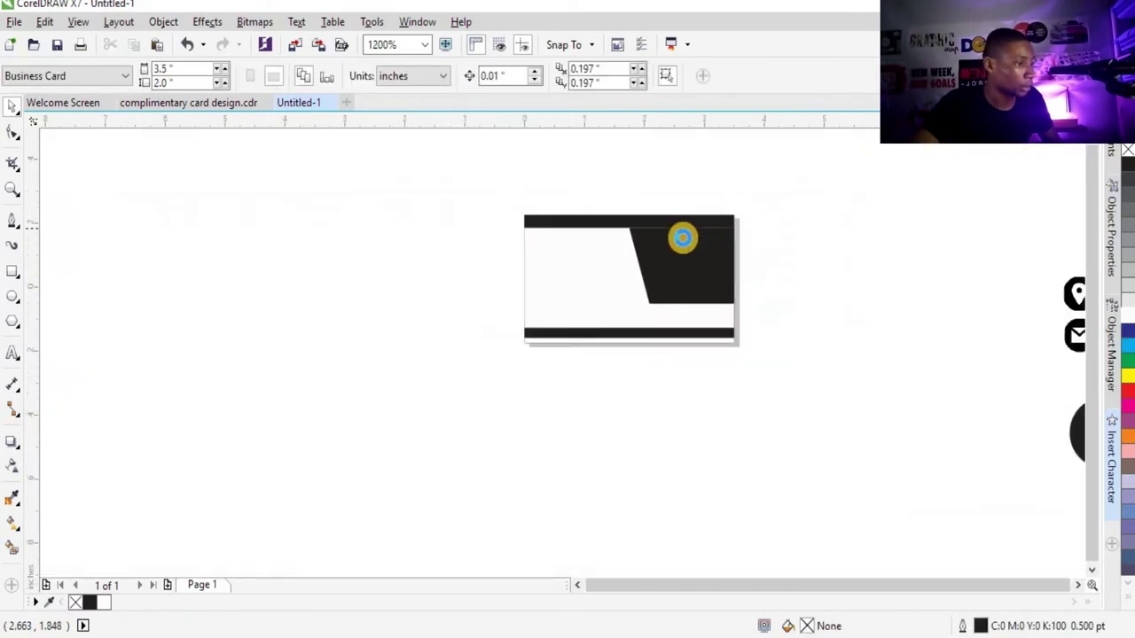
{"action": "scroll", "coordinate": [683, 238], "scroll_direction": "down", "scroll_amount": 2}
{"action": "scroll", "coordinate": [656, 235], "scroll_direction": "up", "scroll_amount": 4}
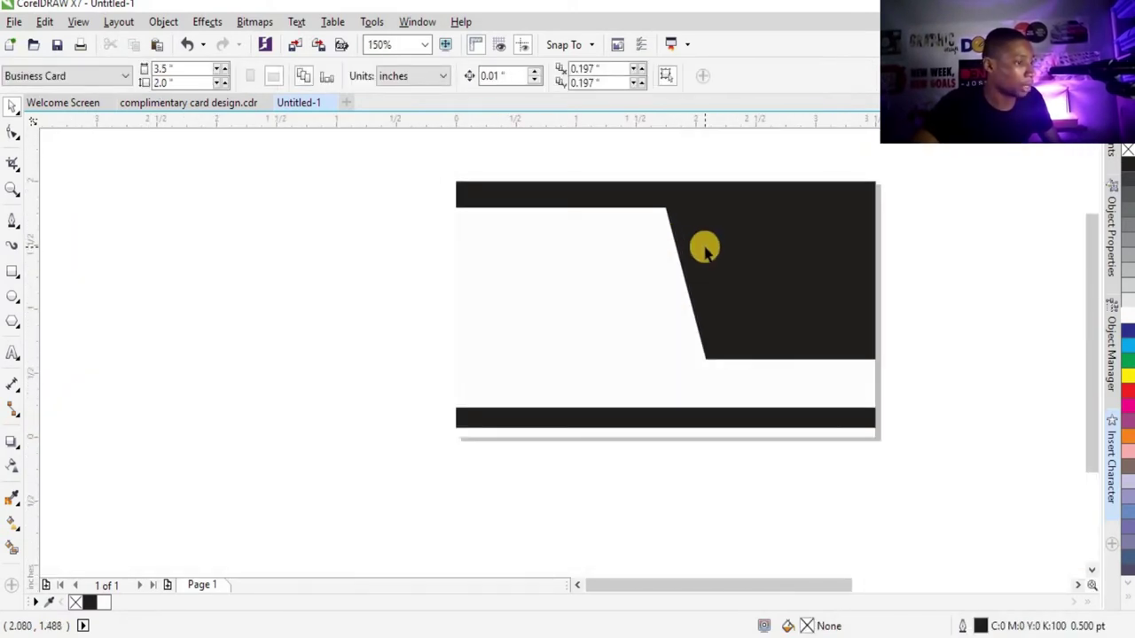
{"action": "left_click", "coordinate": [13, 271]}
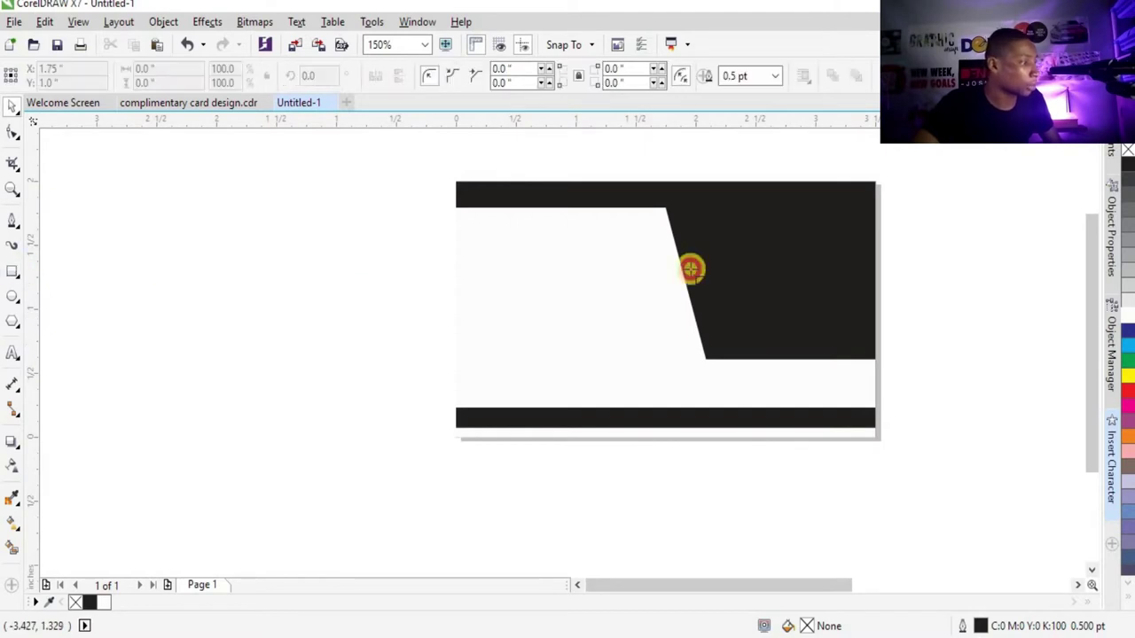
Draw a 0.201 × 1.41 inch cyan rectangle without outline and move it onto the card.
{"action": "mouse_move", "coordinate": [916, 192]}
{"action": "left_mouse_down"}
{"action": "mouse_move", "coordinate": [942, 269]}
{"action": "mouse_move", "coordinate": [940, 373]}
{"action": "left_mouse_up"}
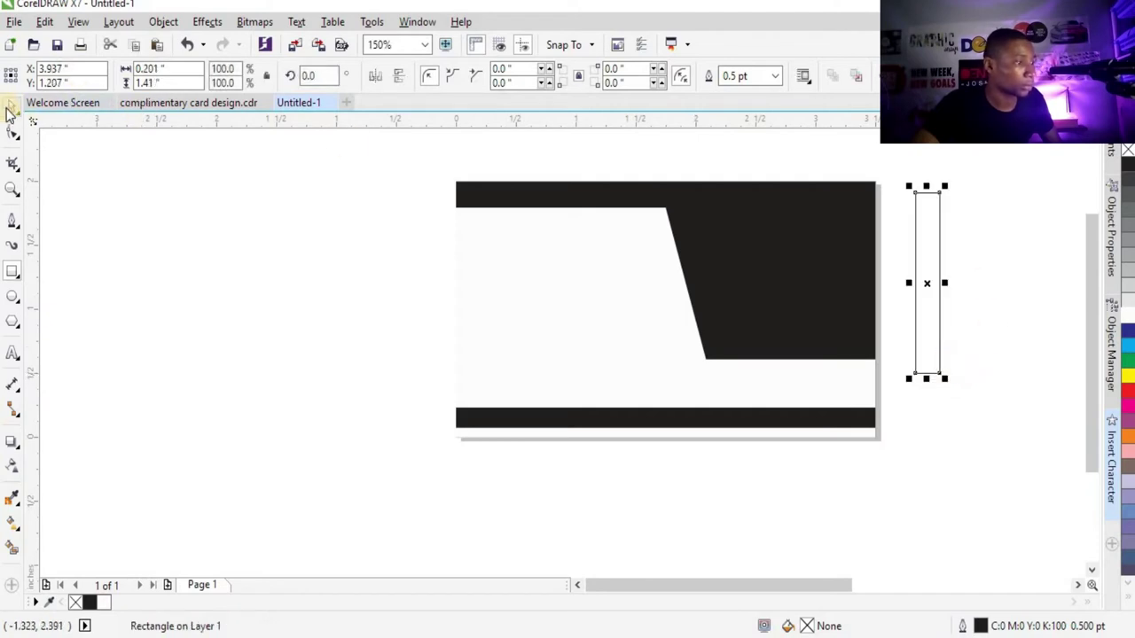
{"action": "left_click", "coordinate": [1129, 352]}
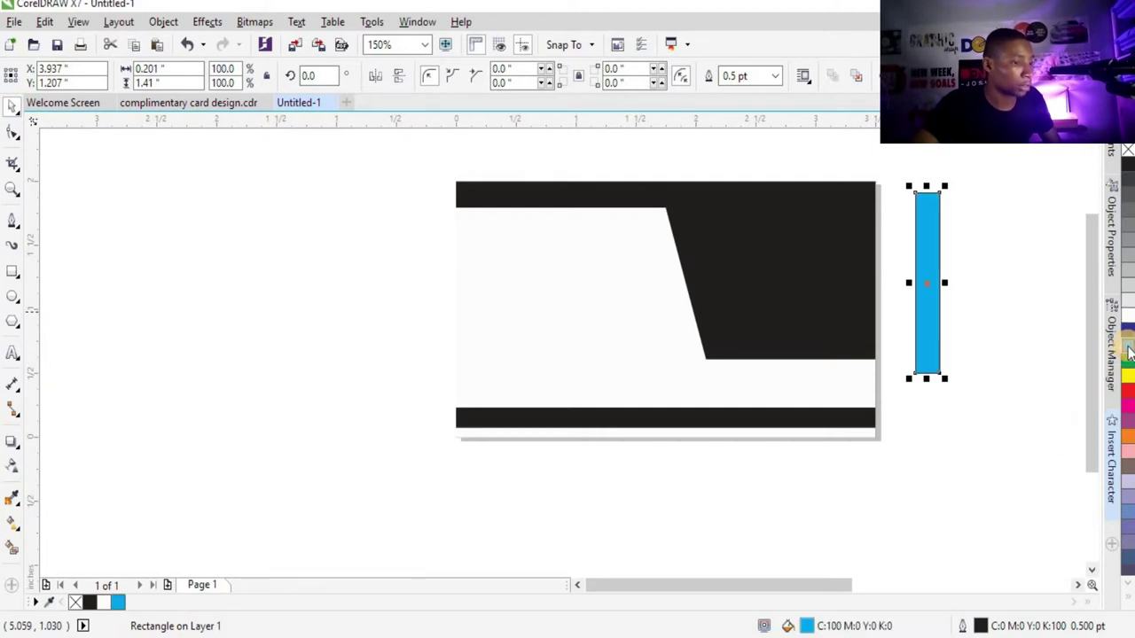
{"action": "right_click", "coordinate": [1126, 153]}
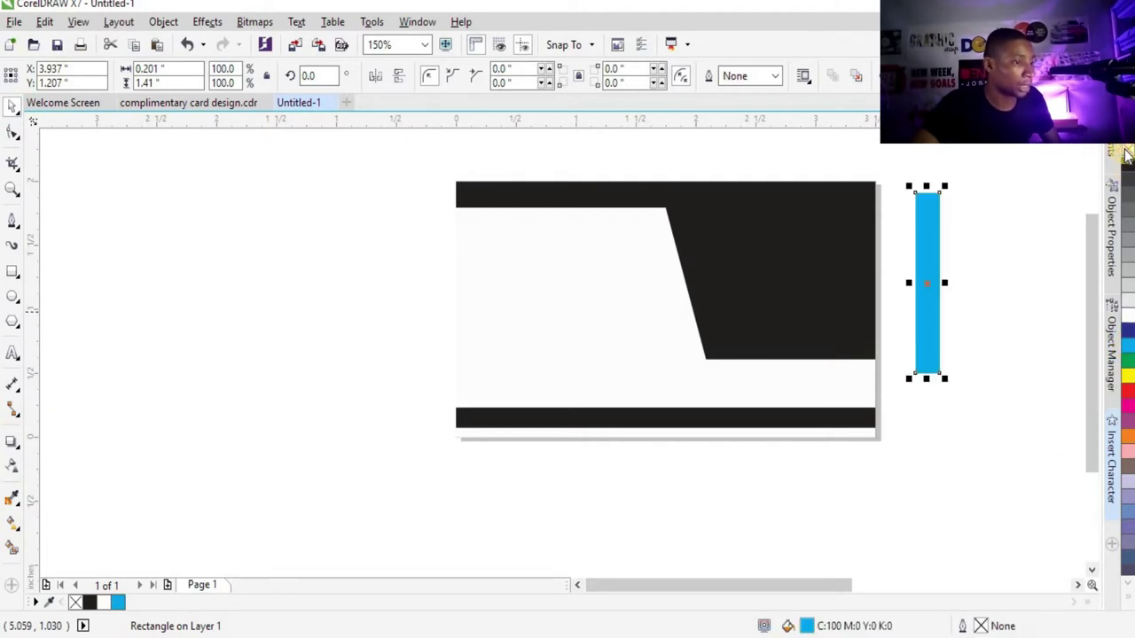
{"action": "left_click_drag", "start_coordinate": [925, 232], "coordinate": [609, 252]}
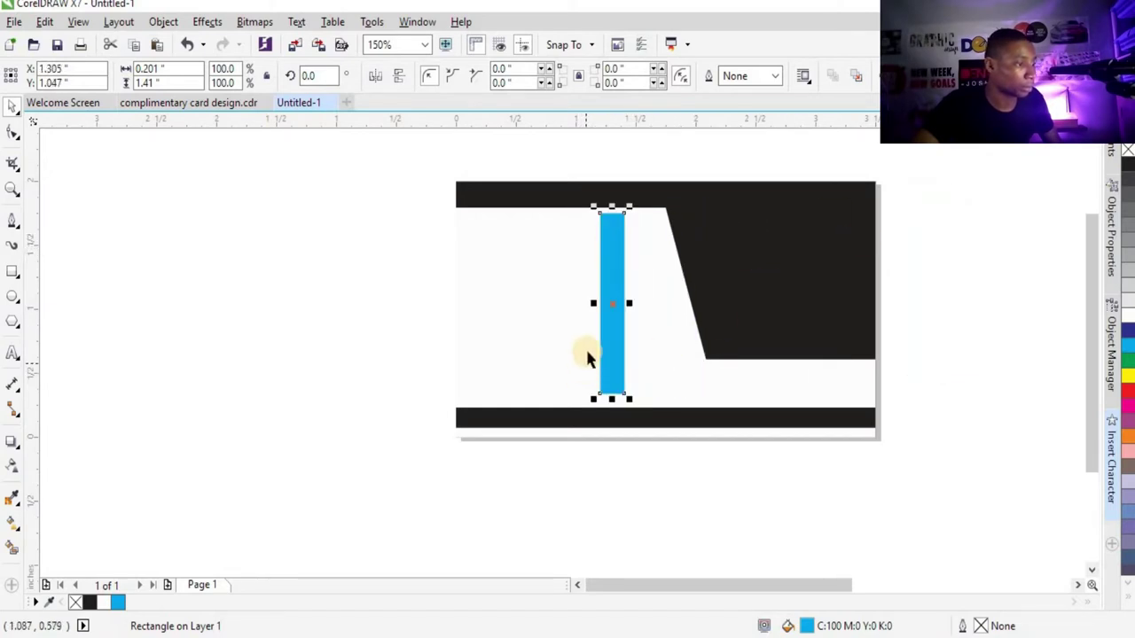
Select the white background with the stripe and zoom in to confirm the stripe meets the top bar.
{"action": "scroll", "coordinate": [610, 208], "scroll_direction": "up", "scroll_amount": 2}
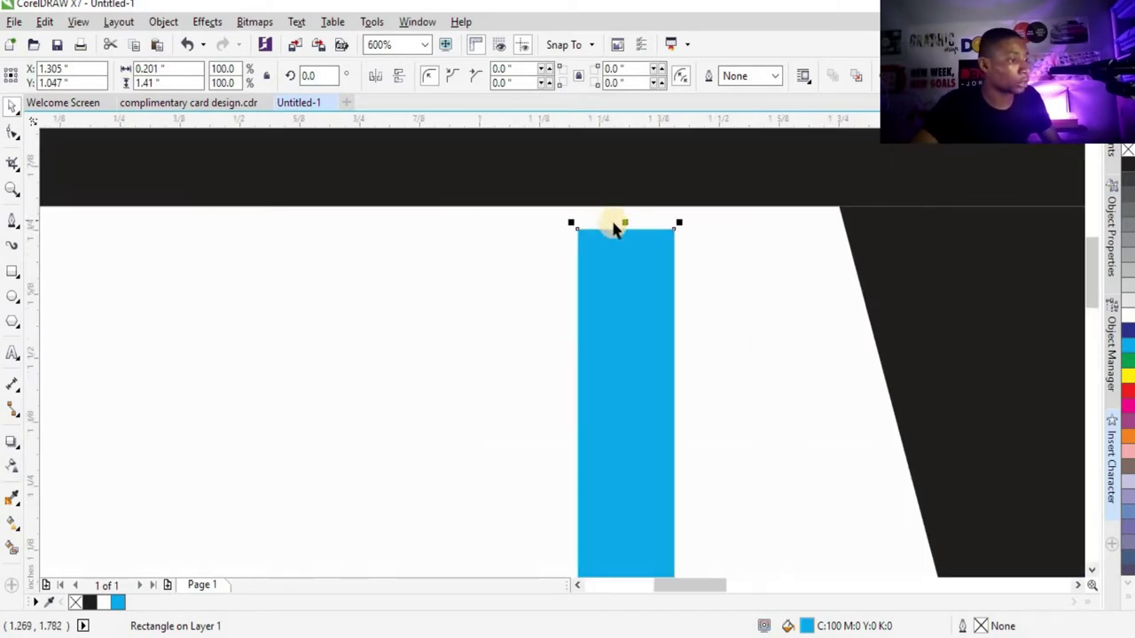
{"action": "scroll", "coordinate": [615, 222], "scroll_direction": "down", "scroll_amount": 1}
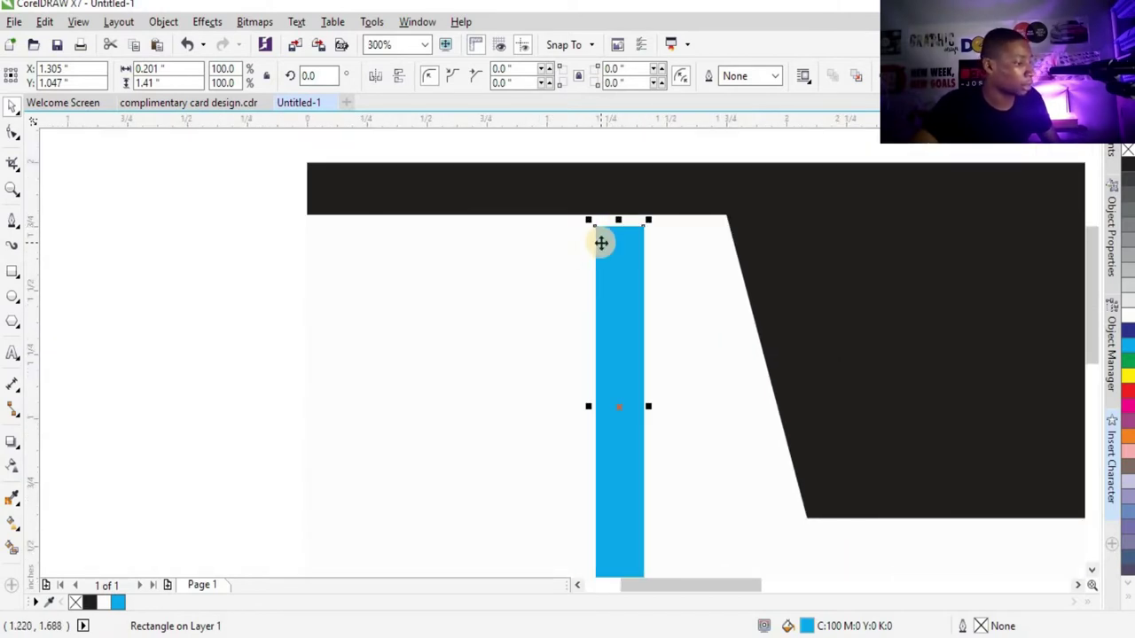
{"action": "left_click", "coordinate": [527, 240]}
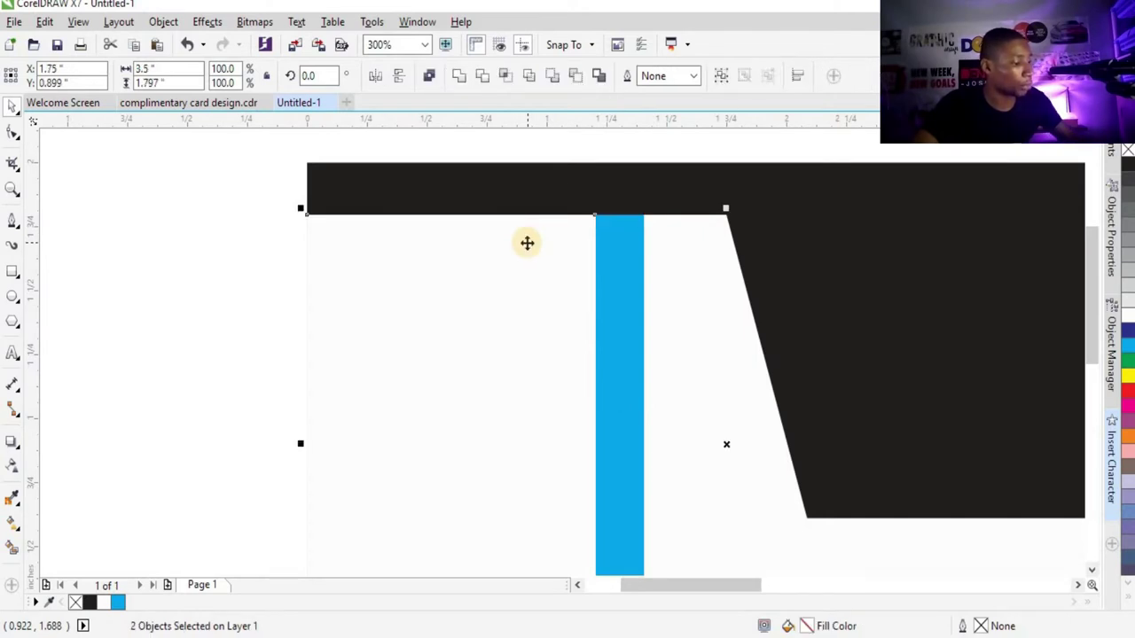
{"action": "scroll", "coordinate": [653, 216], "scroll_direction": "up", "scroll_amount": 1}
{"action": "scroll", "coordinate": [589, 215], "scroll_direction": "up", "scroll_amount": 1}
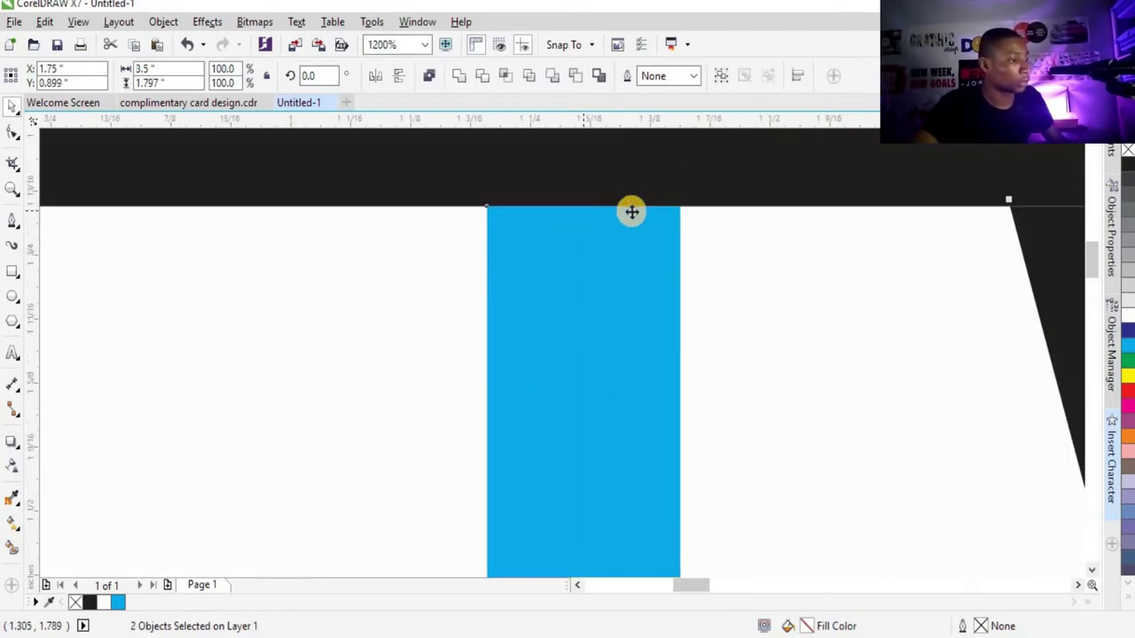
{"action": "scroll", "coordinate": [541, 225], "scroll_direction": "down", "scroll_amount": 2}
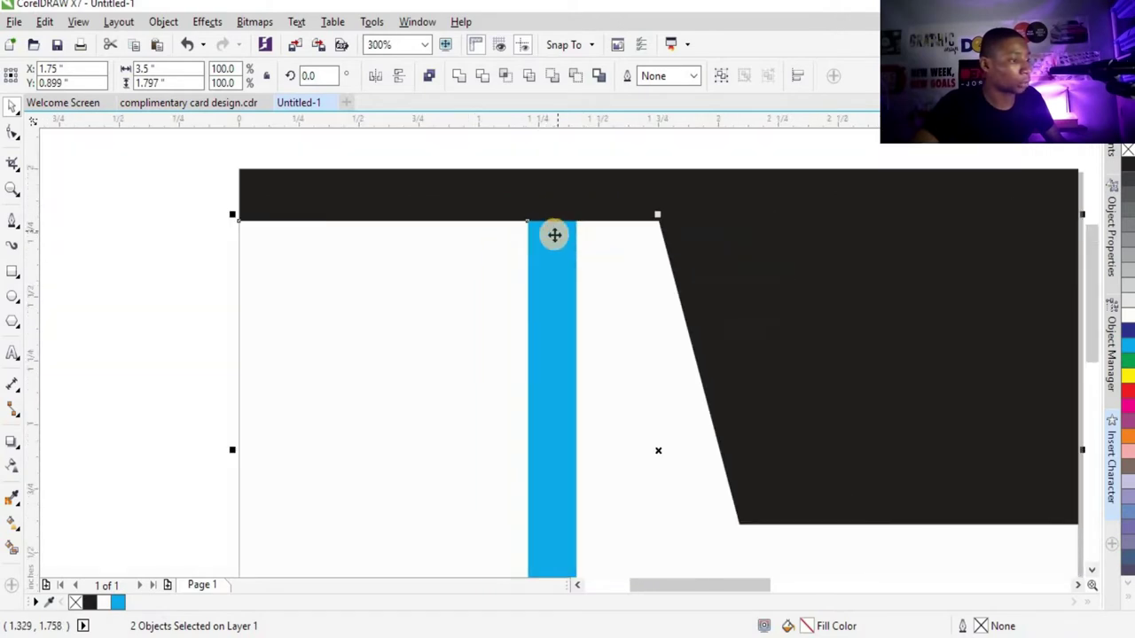
{"action": "scroll", "coordinate": [504, 222], "scroll_direction": "up", "scroll_amount": 1}
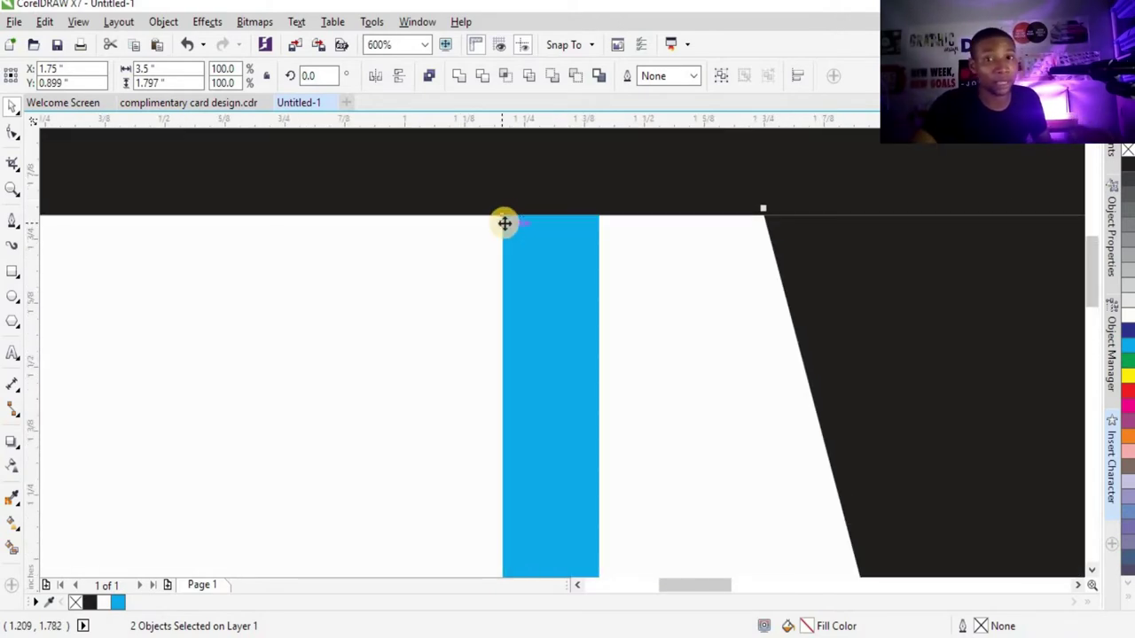
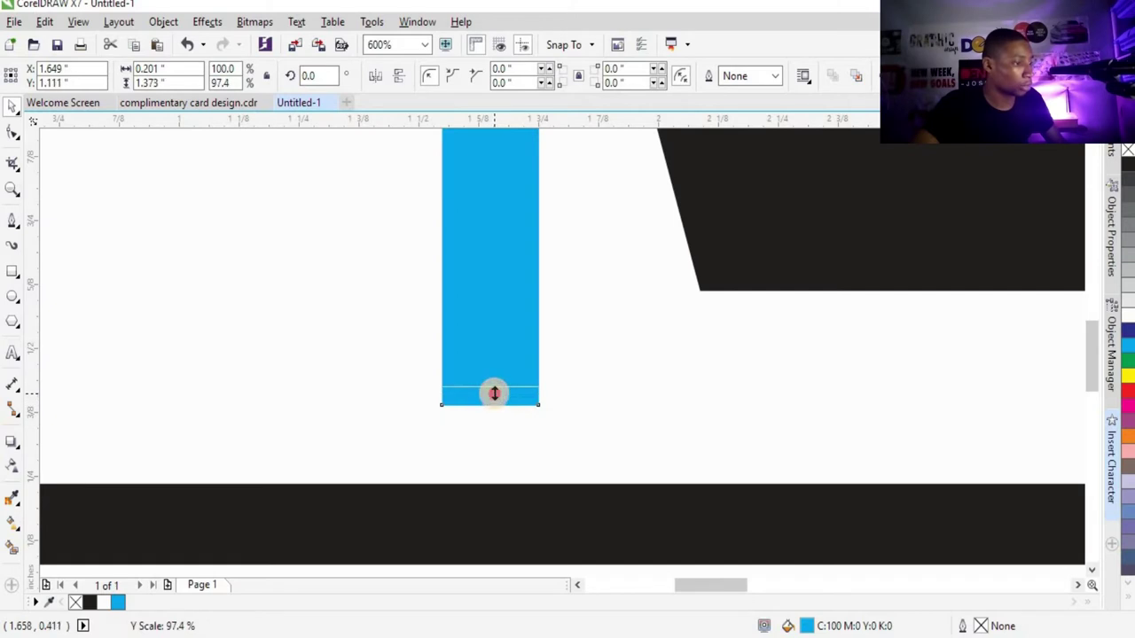
Skew the narrow cyan bar into a slanted strip parallel to the black block's angled edge.
{"action": "left_click", "coordinate": [494, 347]}
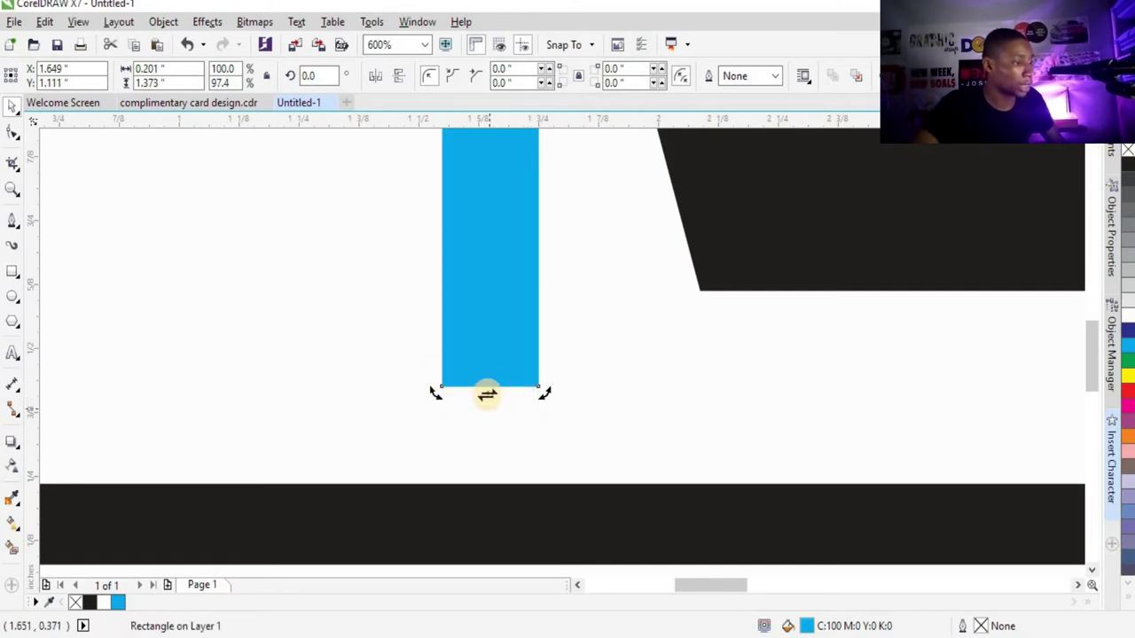
{"action": "left_click_drag", "start_coordinate": [490, 392], "coordinate": [679, 377]}
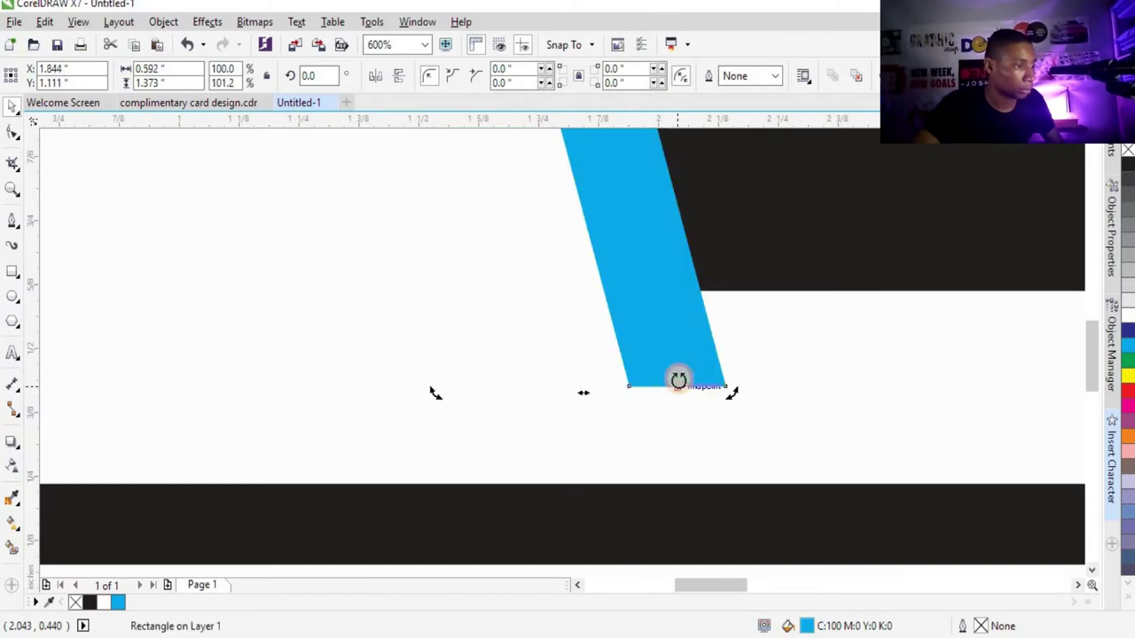
{"action": "scroll", "coordinate": [636, 261], "scroll_direction": "down", "scroll_amount": 5}
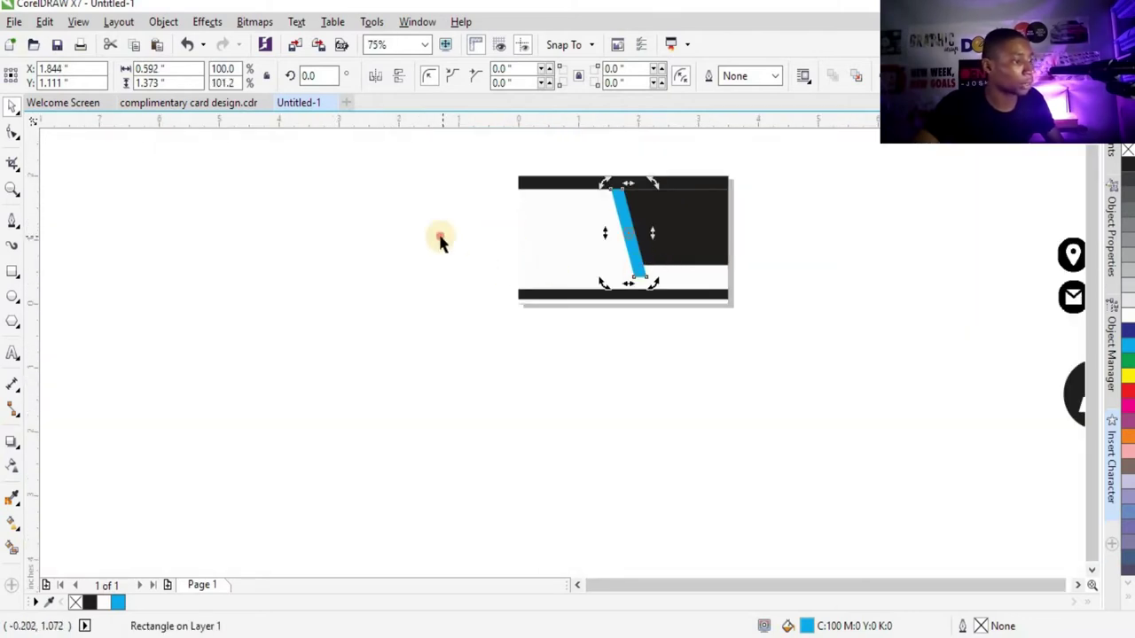
Draw a closed triangle from the black block's corner, along its lower edge, to the blue bar's foot.
{"action": "left_click", "coordinate": [441, 240]}
{"action": "scroll", "coordinate": [658, 253], "scroll_direction": "up", "scroll_amount": 2}
{"action": "scroll", "coordinate": [659, 252], "scroll_direction": "up", "scroll_amount": 2}
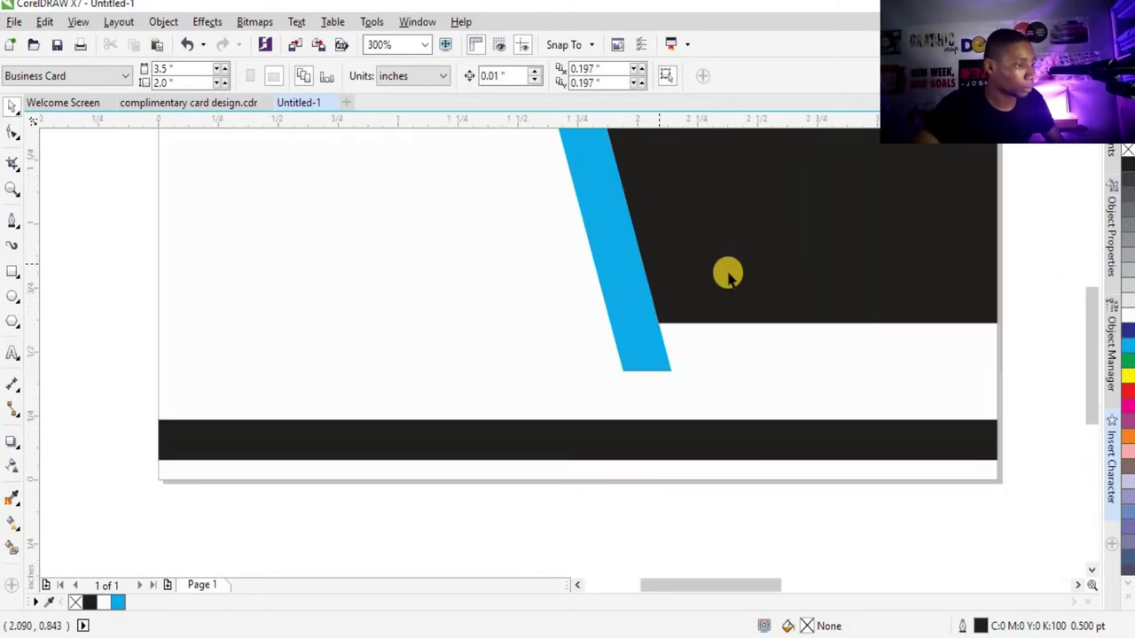
{"action": "left_click", "coordinate": [12, 220]}
{"action": "scroll", "coordinate": [677, 352], "scroll_direction": "up", "scroll_amount": 2}
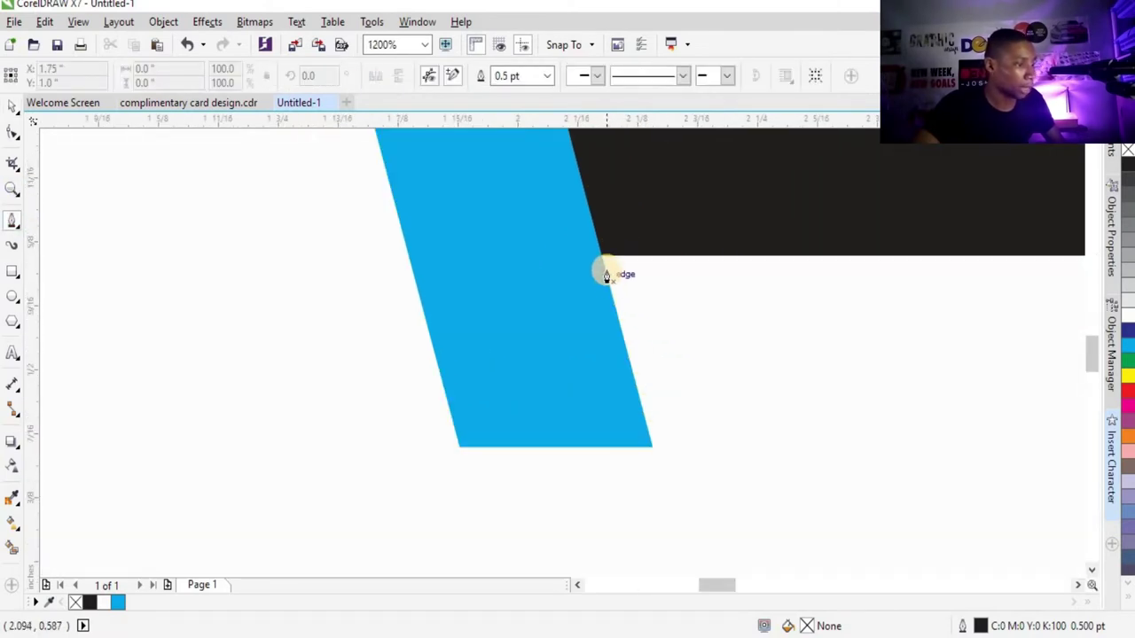
{"action": "left_click", "coordinate": [602, 258]}
{"action": "left_click", "coordinate": [820, 258]}
{"action": "left_click", "coordinate": [651, 449]}
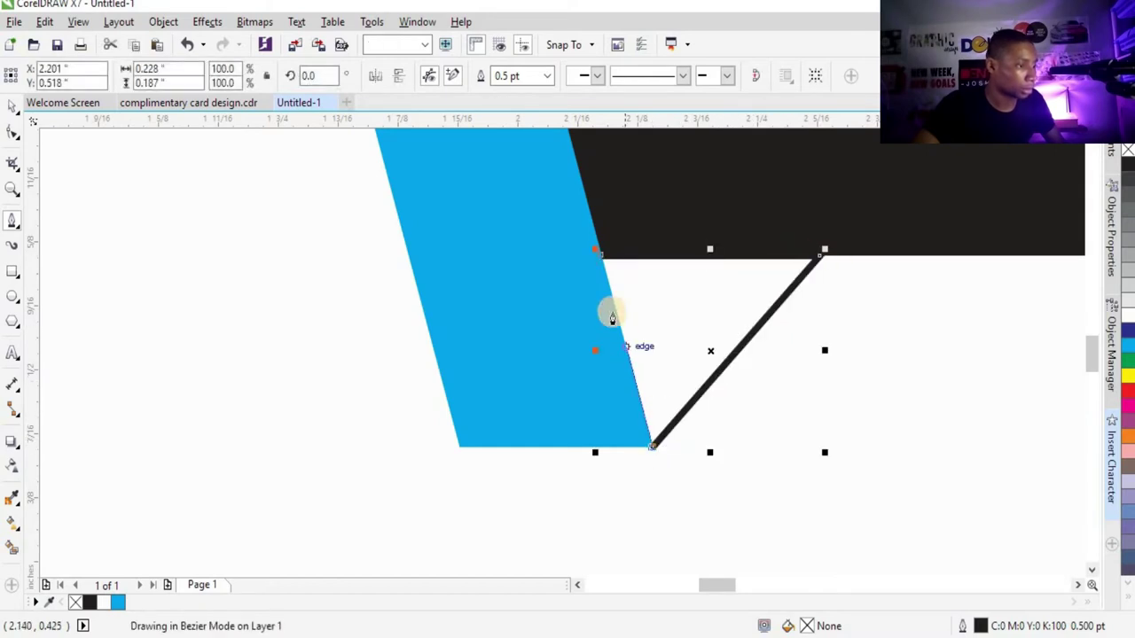
{"action": "left_click", "coordinate": [599, 257]}
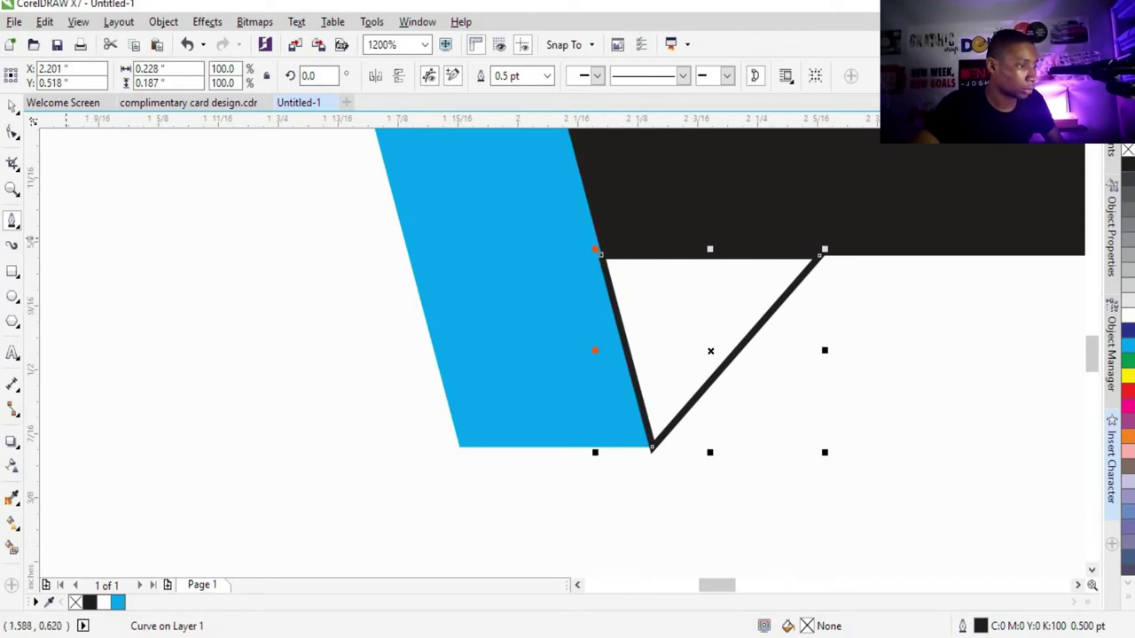
{"action": "left_click", "coordinate": [13, 106]}
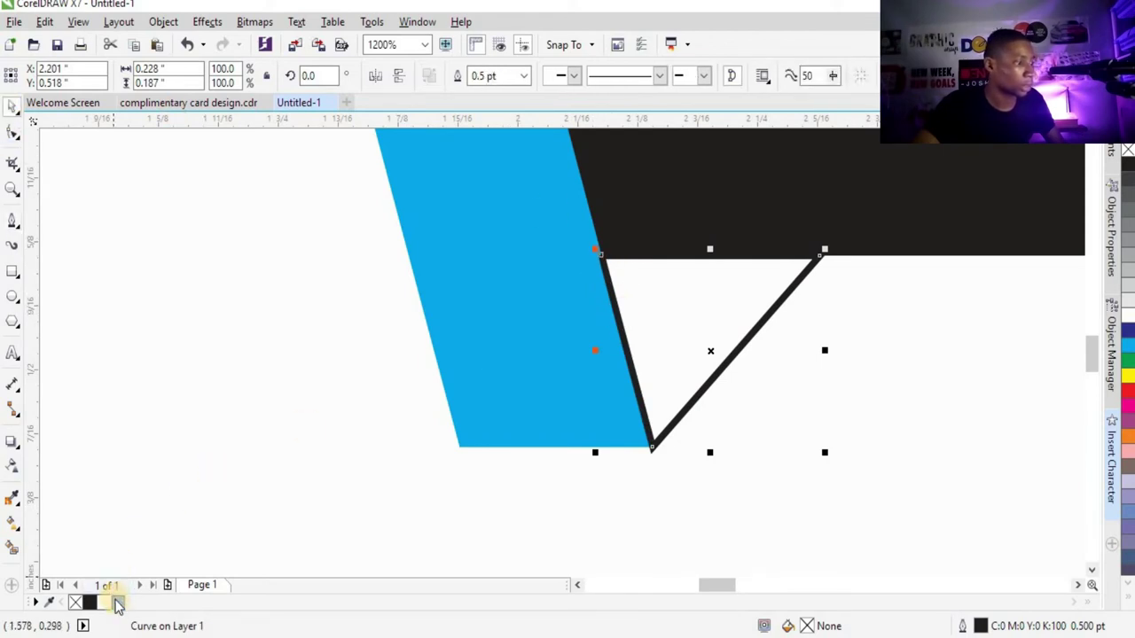
Fill the triangle with a darker blue and remove its outline.
{"action": "left_click", "coordinate": [118, 604]}
{"action": "right_click", "coordinate": [74, 602]}
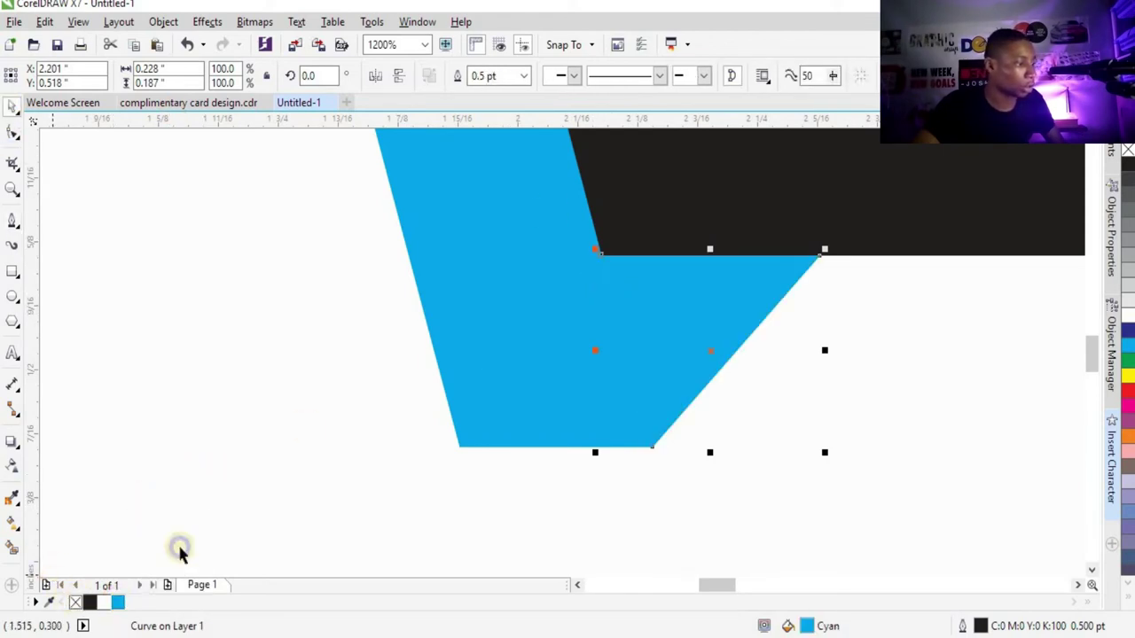
{"action": "scroll", "coordinate": [644, 351], "scroll_direction": "down", "scroll_amount": 2}
{"action": "scroll", "coordinate": [667, 347], "scroll_direction": "up", "scroll_amount": 1}
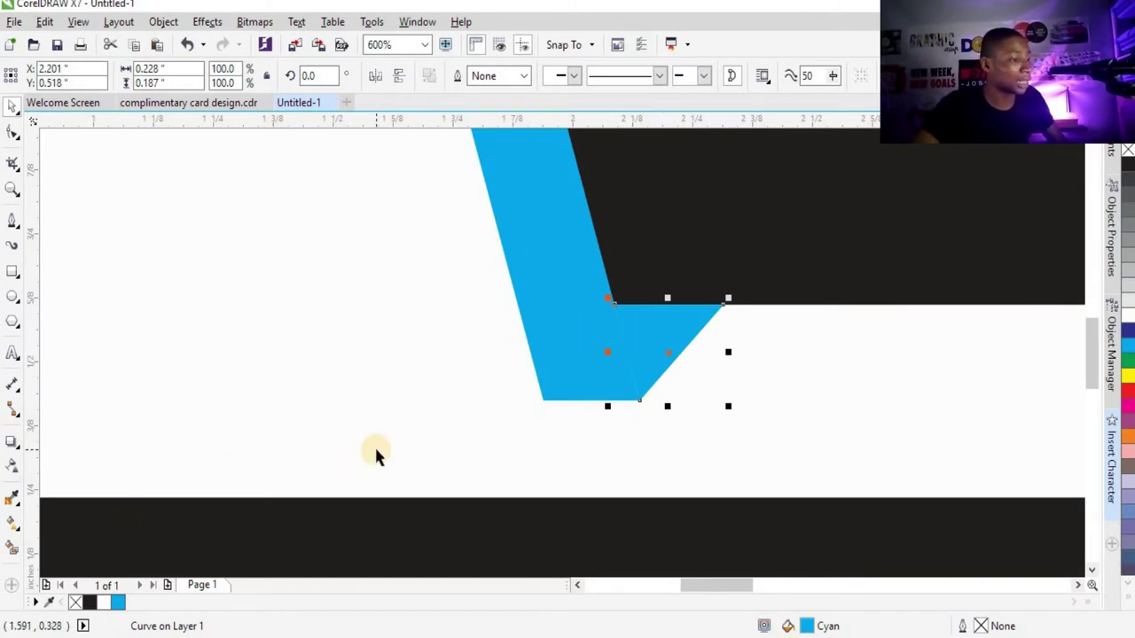
{"action": "left_click", "coordinate": [89, 603]}
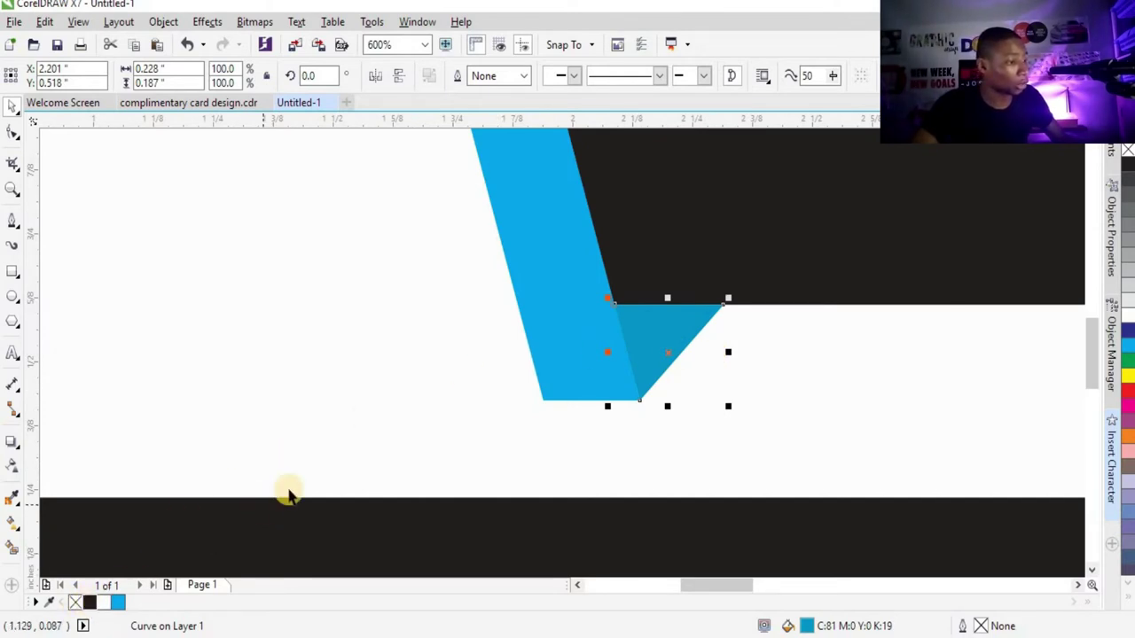
{"action": "scroll", "coordinate": [633, 354], "scroll_direction": "up", "scroll_amount": 2}
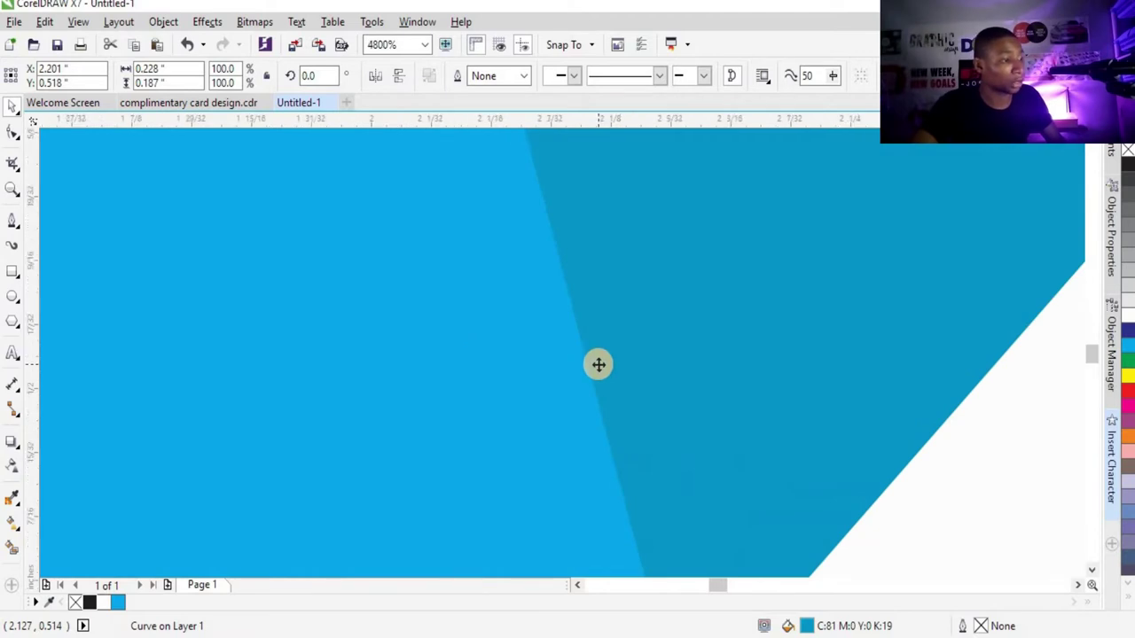
{"action": "scroll", "coordinate": [598, 362], "scroll_direction": "down", "scroll_amount": 1}
{"action": "scroll", "coordinate": [588, 341], "scroll_direction": "up", "scroll_amount": 1}
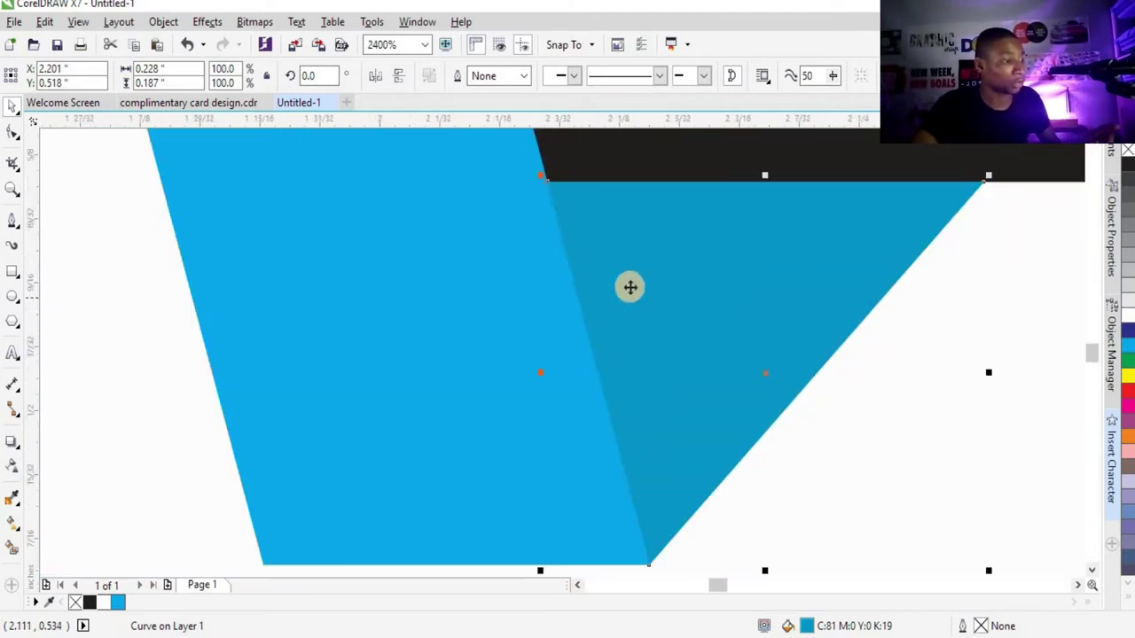
{"action": "scroll", "coordinate": [661, 296], "scroll_direction": "down", "scroll_amount": 3}
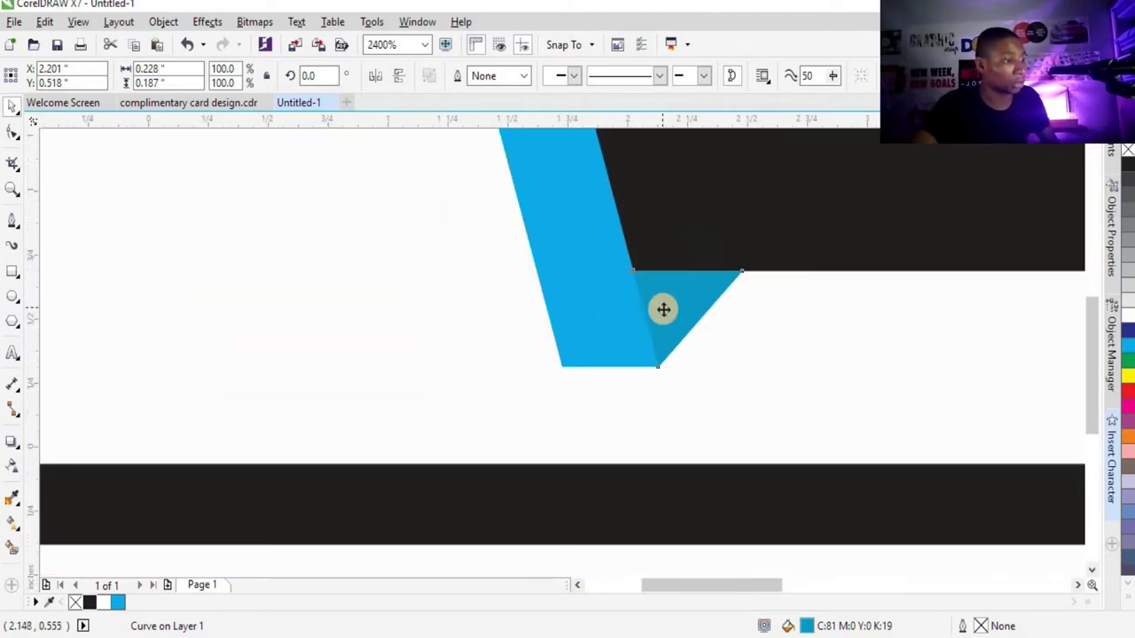
{"action": "scroll", "coordinate": [689, 304], "scroll_direction": "down", "scroll_amount": 1}
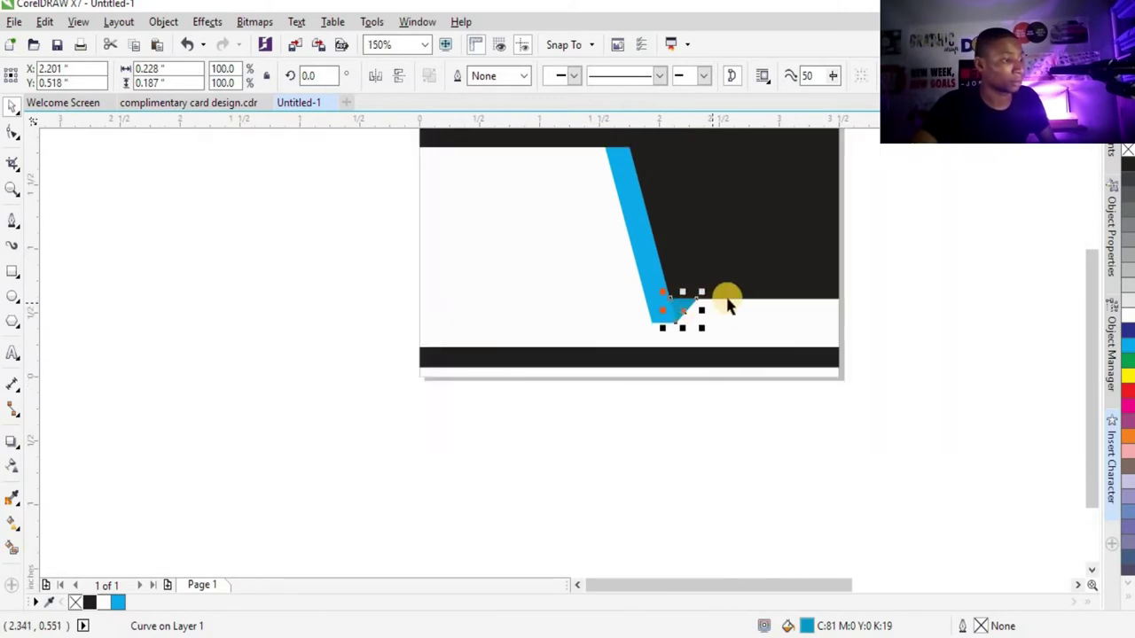
{"action": "left_click", "coordinate": [898, 250]}
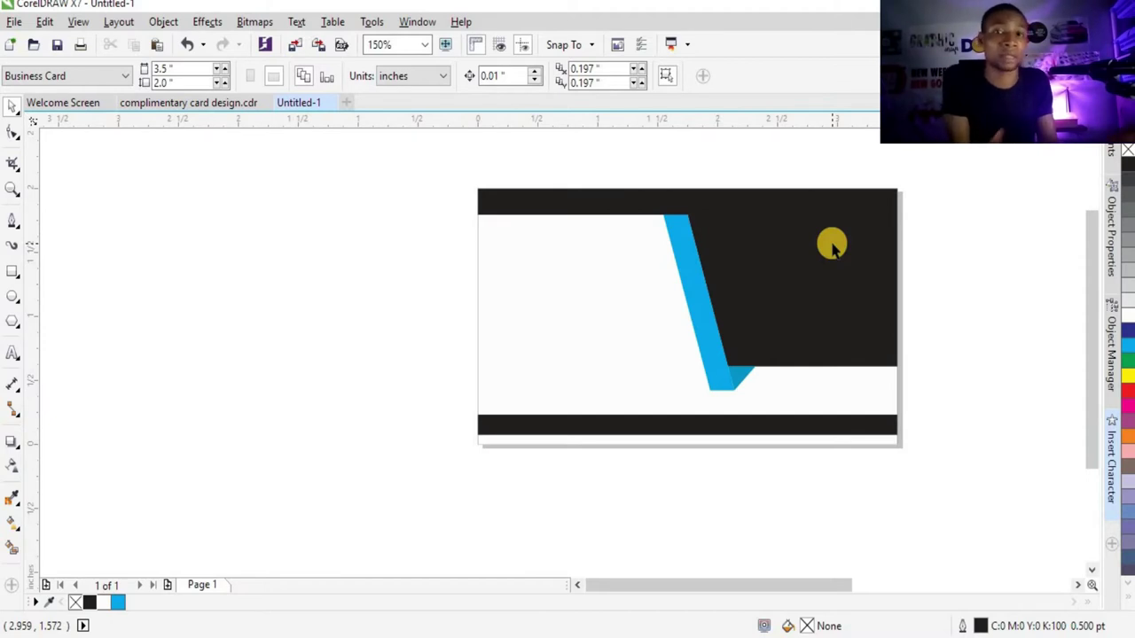
Type the name JOHN NICK in Futura Md BT beside the card.
{"action": "left_click", "coordinate": [13, 353]}
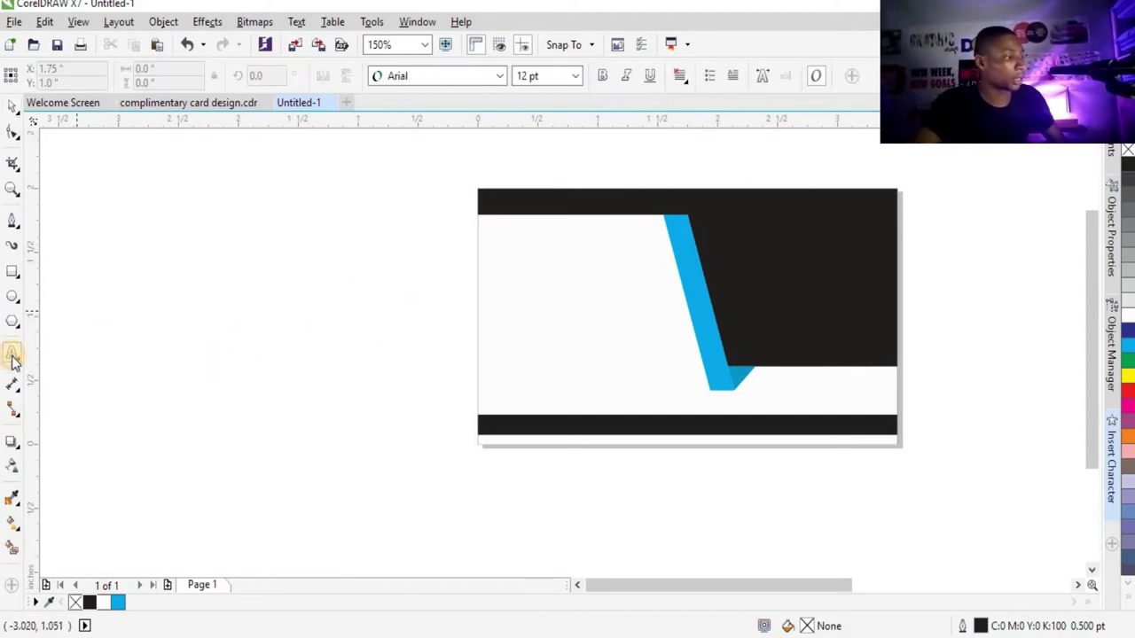
{"action": "left_click", "coordinate": [291, 234]}
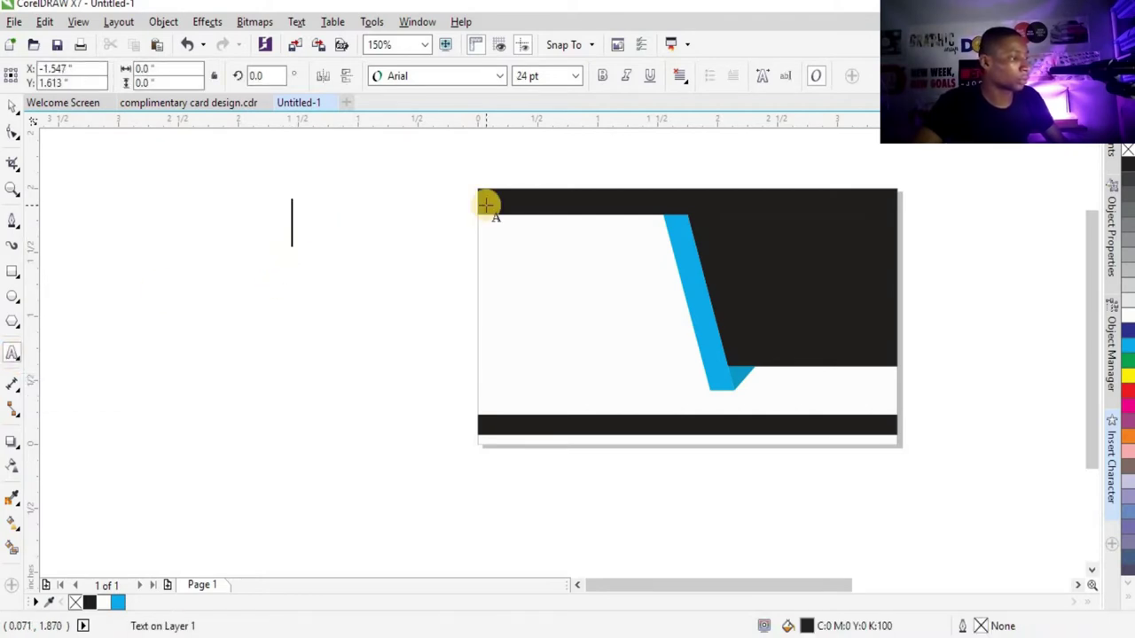
{"action": "left_click", "coordinate": [501, 76]}
{"action": "left_click", "coordinate": [408, 116]}
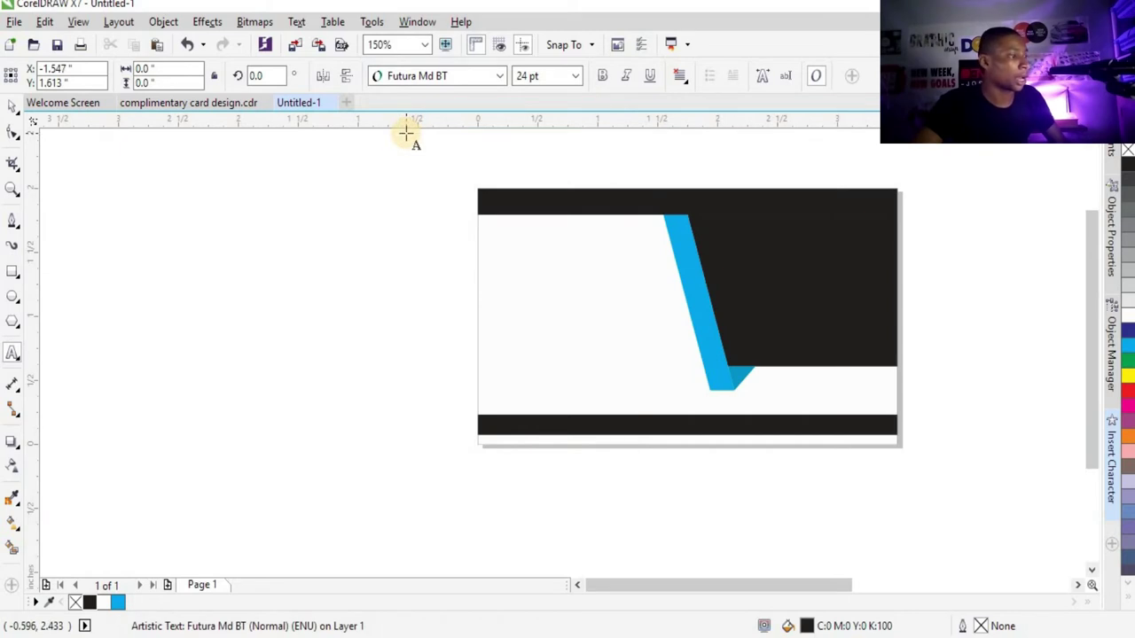
{"action": "type", "text": "OH"}
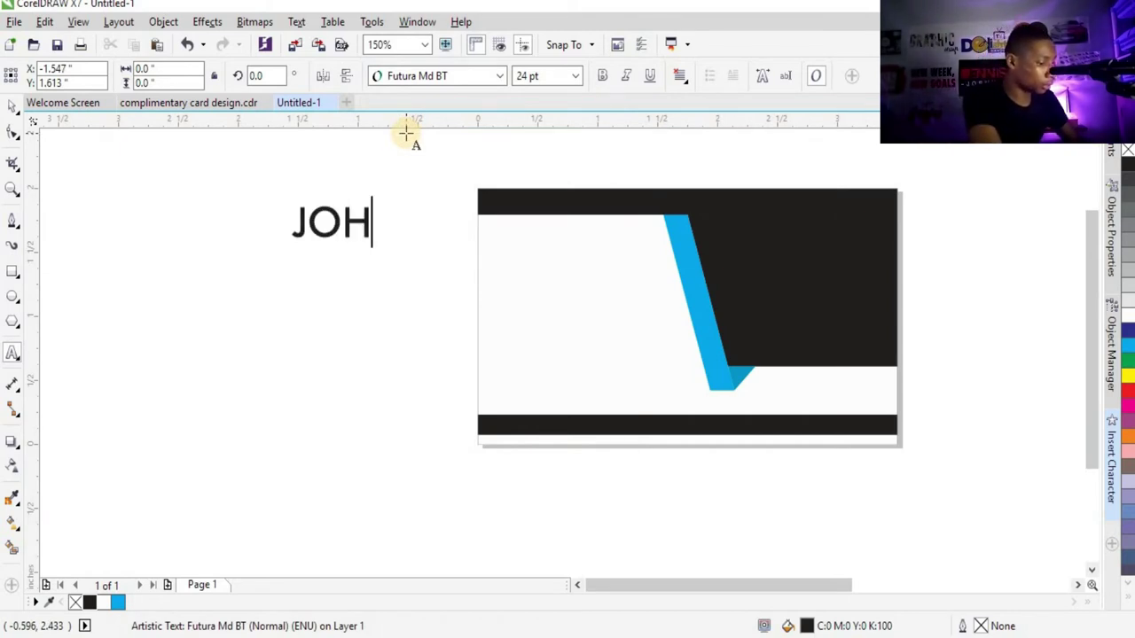
{"action": "type", "text": "N MI"}
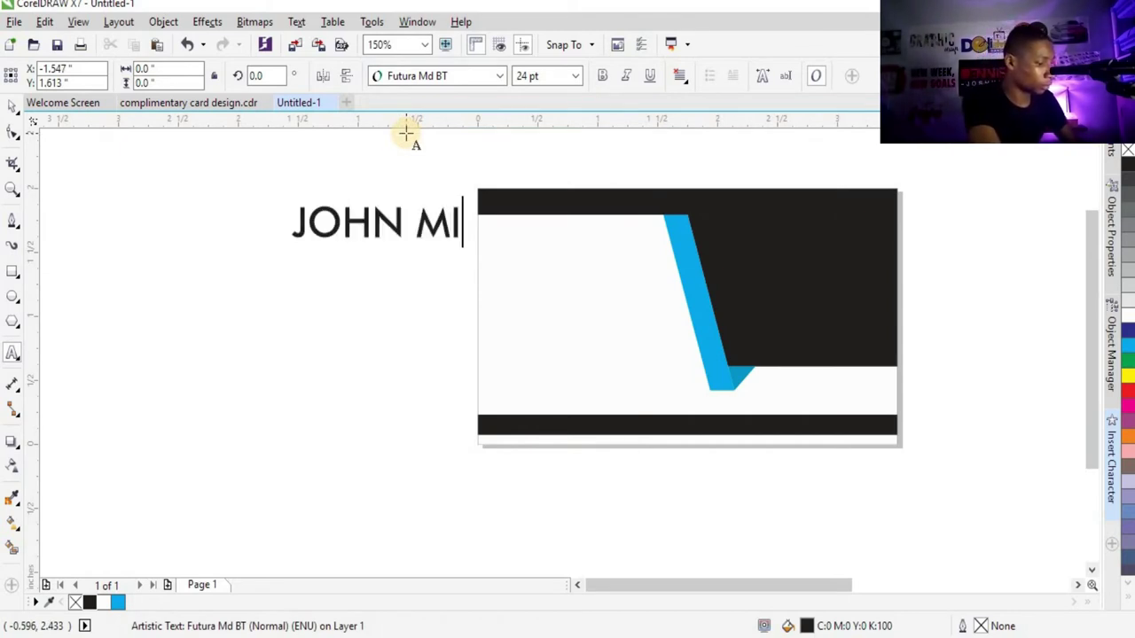
{"action": "key", "text": "BackSpace"}
{"action": "type", "text": "NICK"}
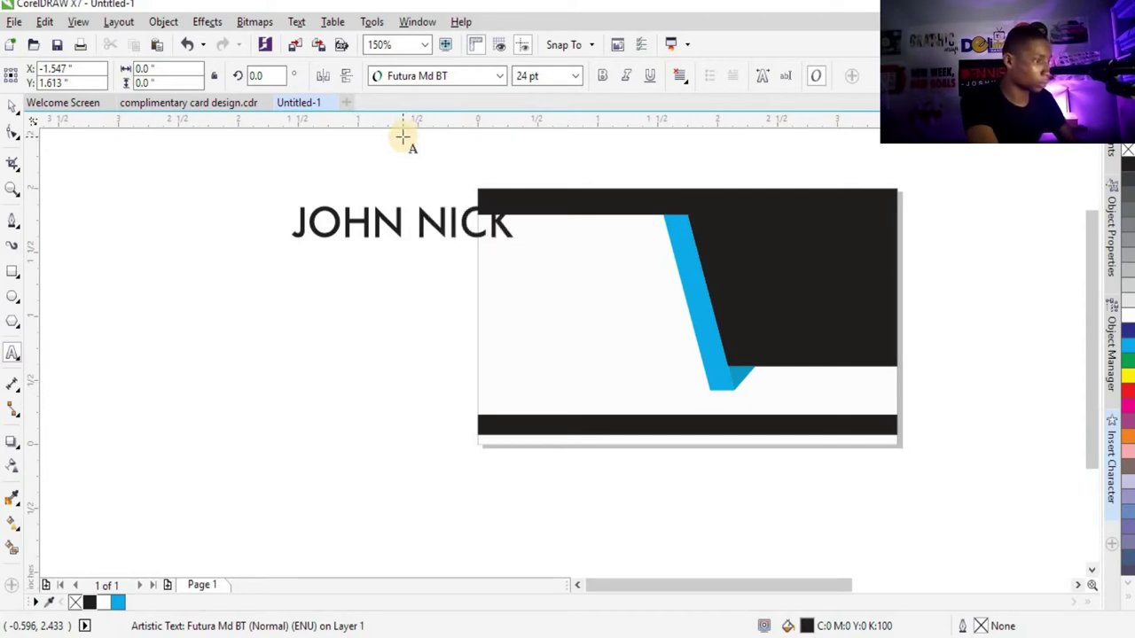
{"action": "key", "text": "ctrl+space"}
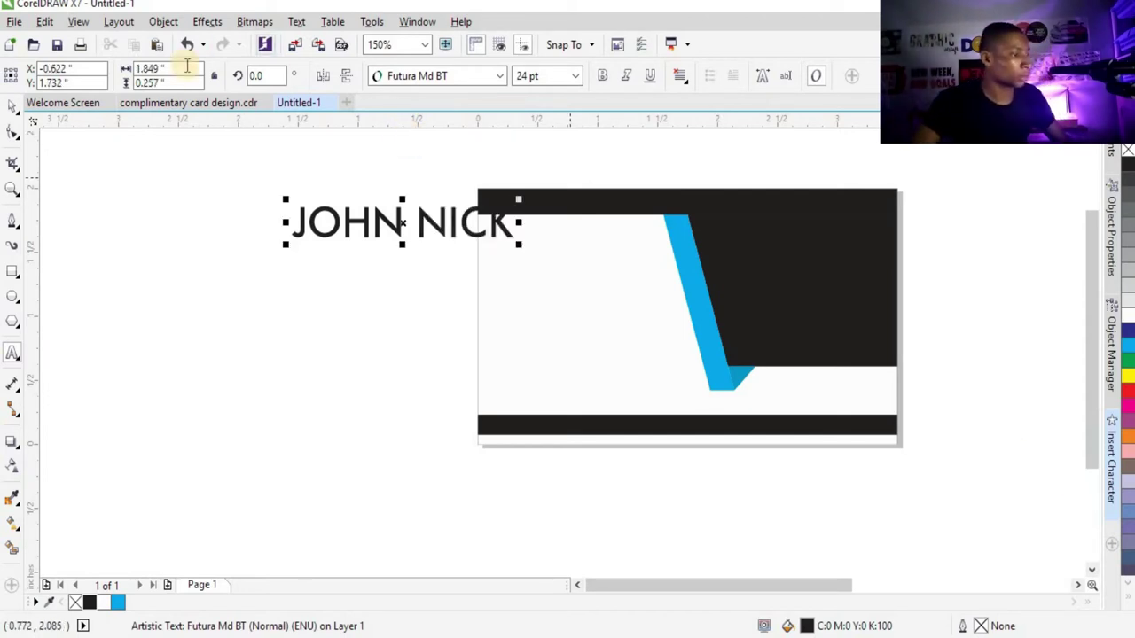
Make JOHN NICK bold at 12 pt and place it on the card's white area.
{"action": "left_click_drag", "start_coordinate": [415, 212], "coordinate": [327, 266]}
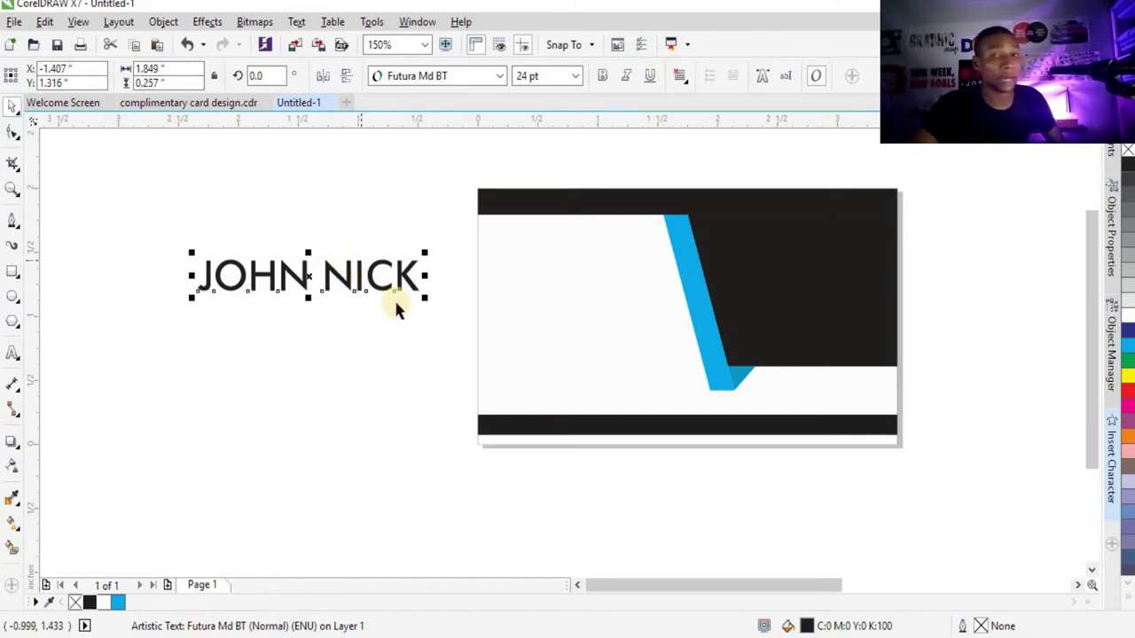
{"action": "left_click", "coordinate": [596, 76]}
{"action": "left_click", "coordinate": [576, 78]}
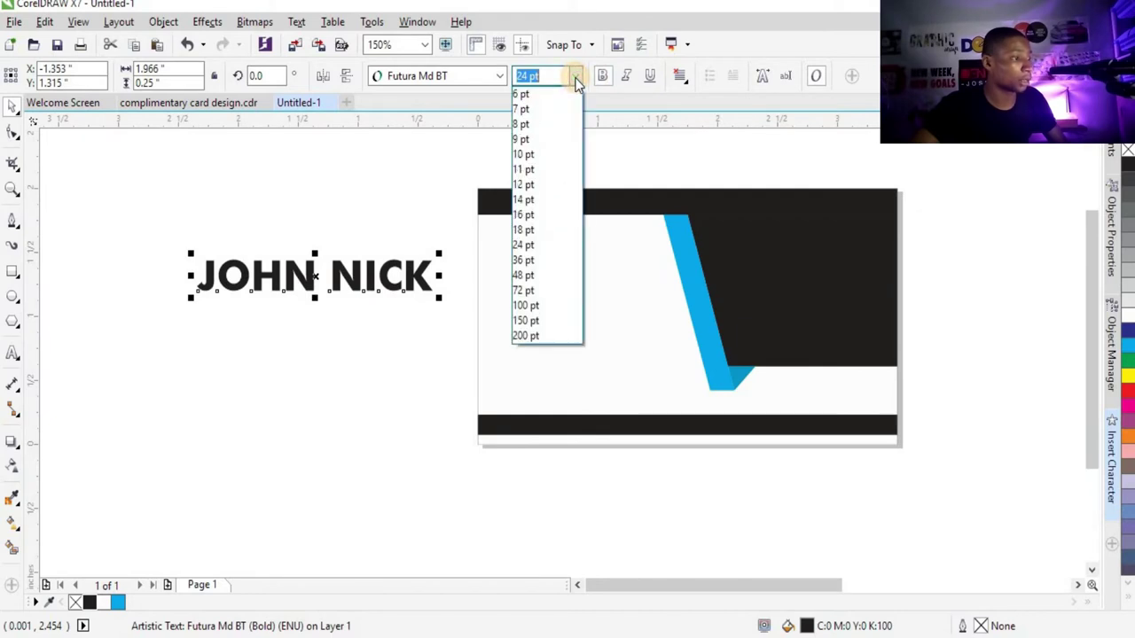
{"action": "left_click", "coordinate": [533, 186]}
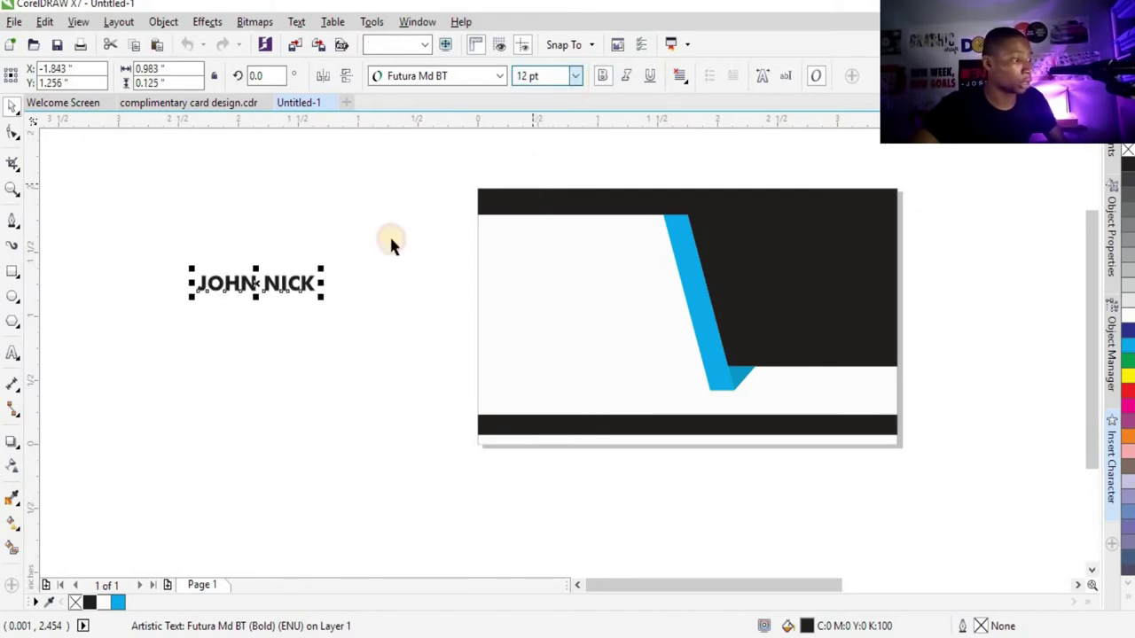
{"action": "left_click_drag", "start_coordinate": [285, 289], "coordinate": [601, 324]}
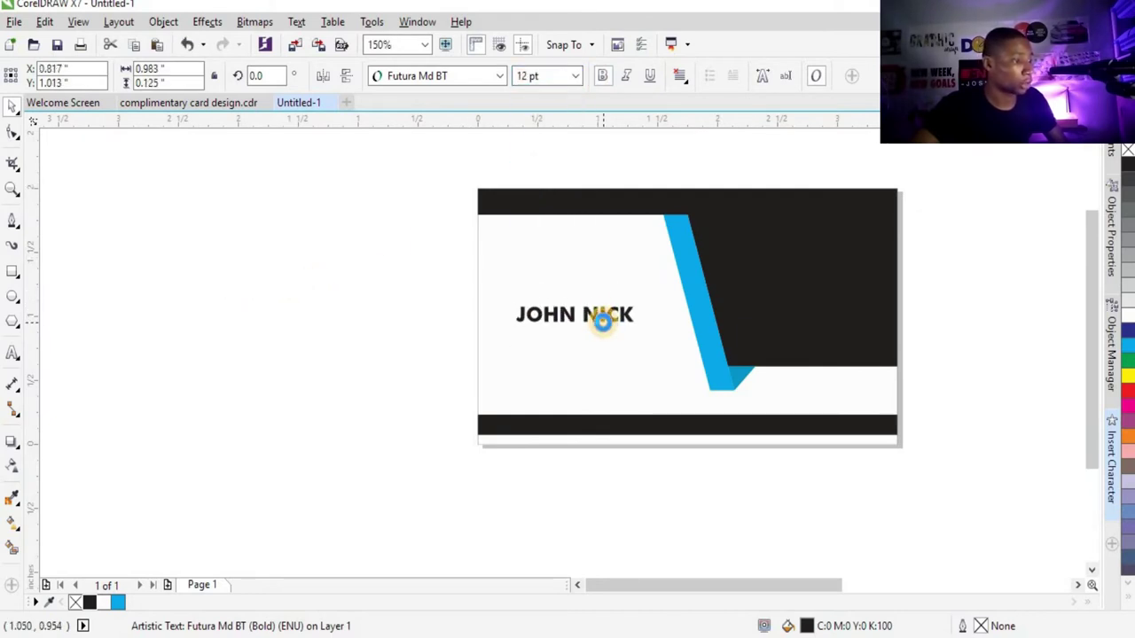
{"action": "scroll", "coordinate": [628, 263], "scroll_direction": "down", "scroll_amount": 4}
Move the avatar icon onto the card, shrink it to about 0.43 inch, and set it above the name.
{"action": "scroll", "coordinate": [823, 381], "scroll_direction": "up", "scroll_amount": 2}
{"action": "left_click", "coordinate": [825, 373]}
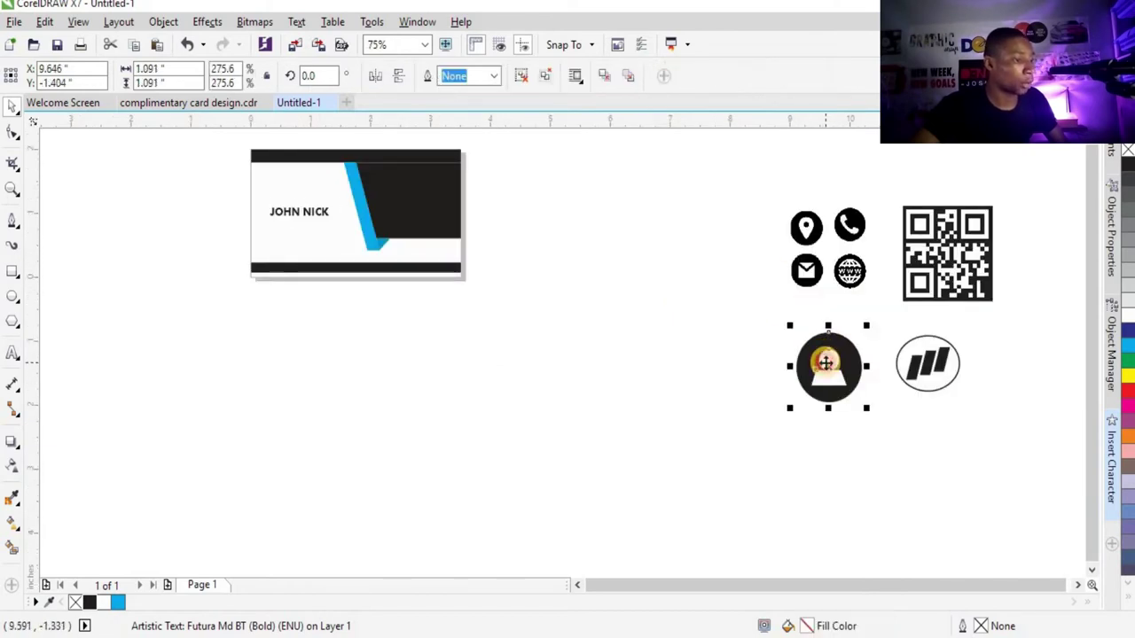
{"action": "left_click_drag", "start_coordinate": [825, 373], "coordinate": [235, 180]}
{"action": "scroll", "coordinate": [238, 172], "scroll_direction": "up", "scroll_amount": 2}
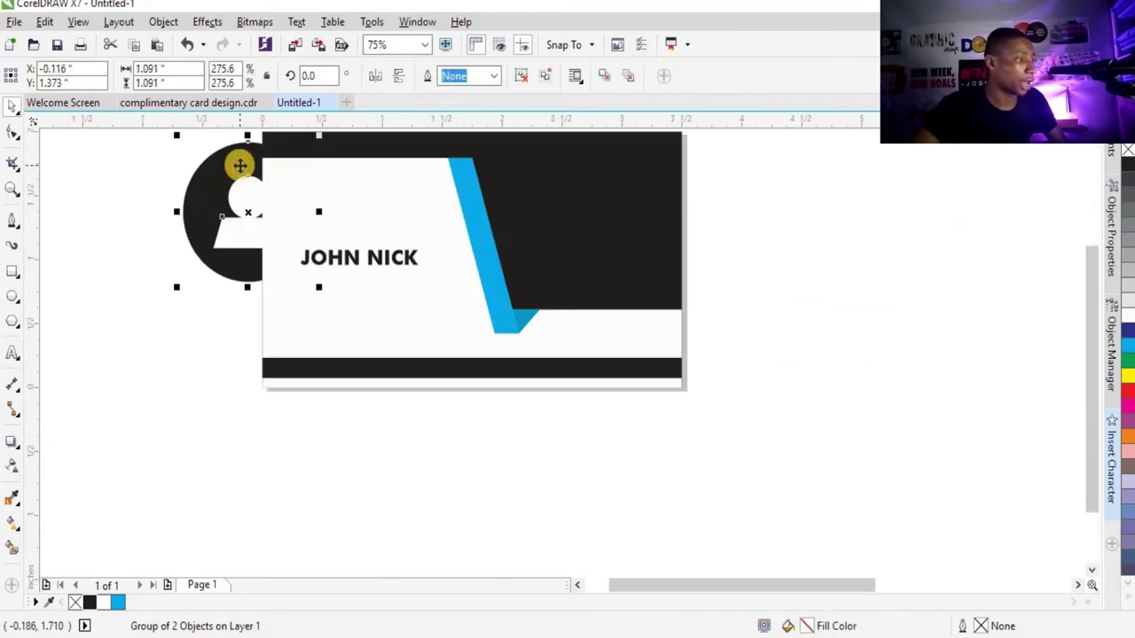
{"action": "left_click_drag", "start_coordinate": [321, 177], "coordinate": [238, 269]}
{"action": "left_click_drag", "start_coordinate": [213, 293], "coordinate": [380, 253]}
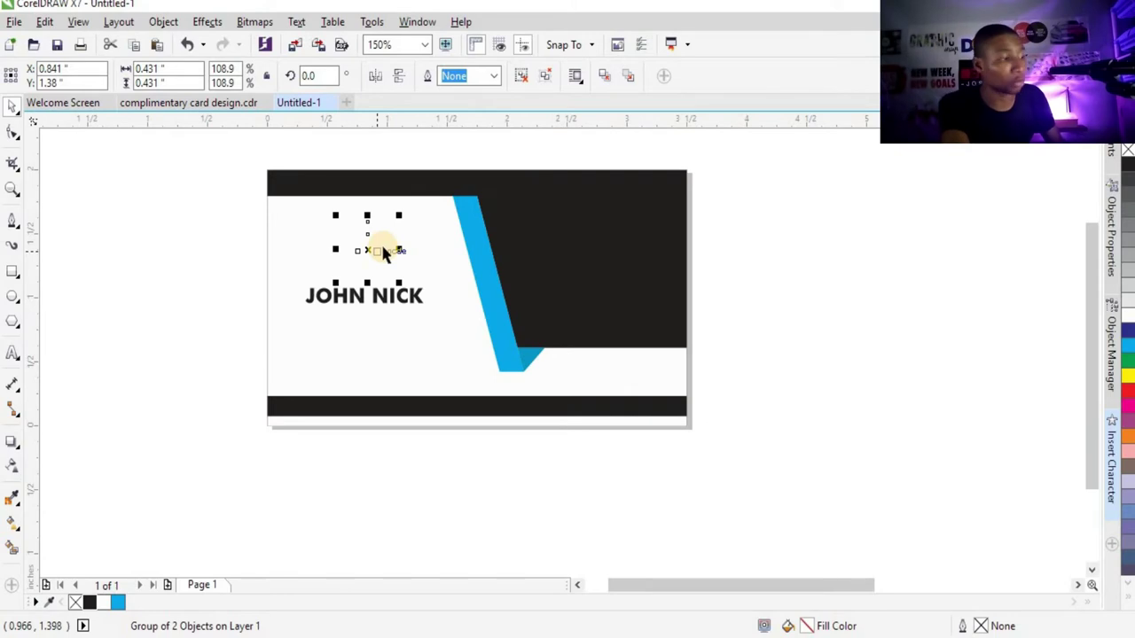
Shrink the avatar slightly to 0.398" and nudge it a little lower.
{"action": "left_click", "coordinate": [380, 248]}
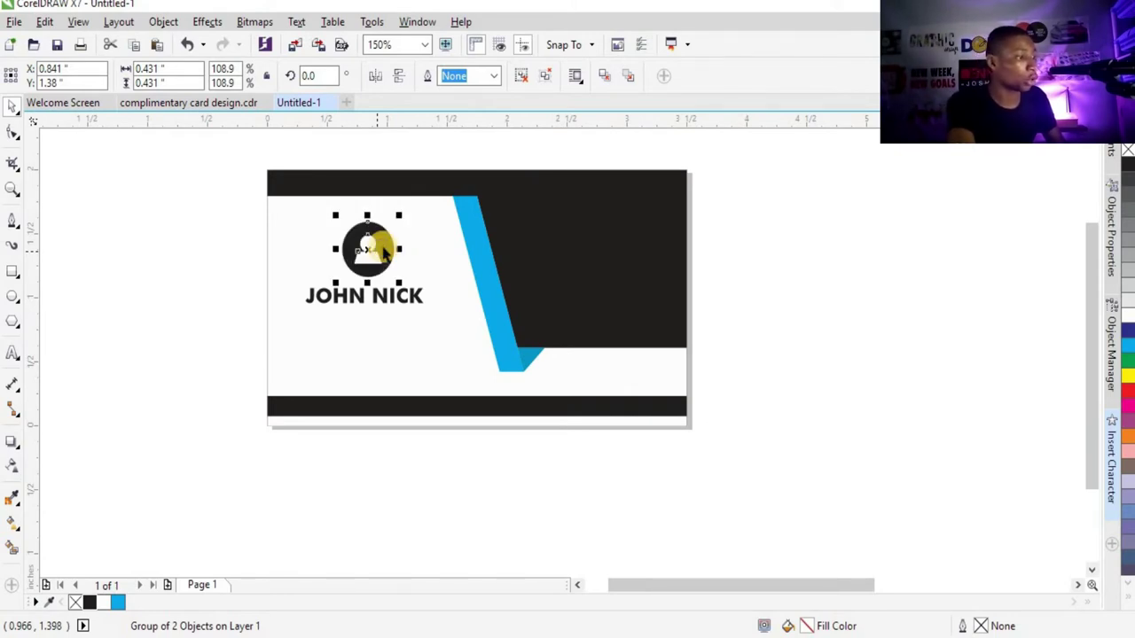
{"action": "scroll", "coordinate": [368, 223], "scroll_direction": "up", "scroll_amount": 3}
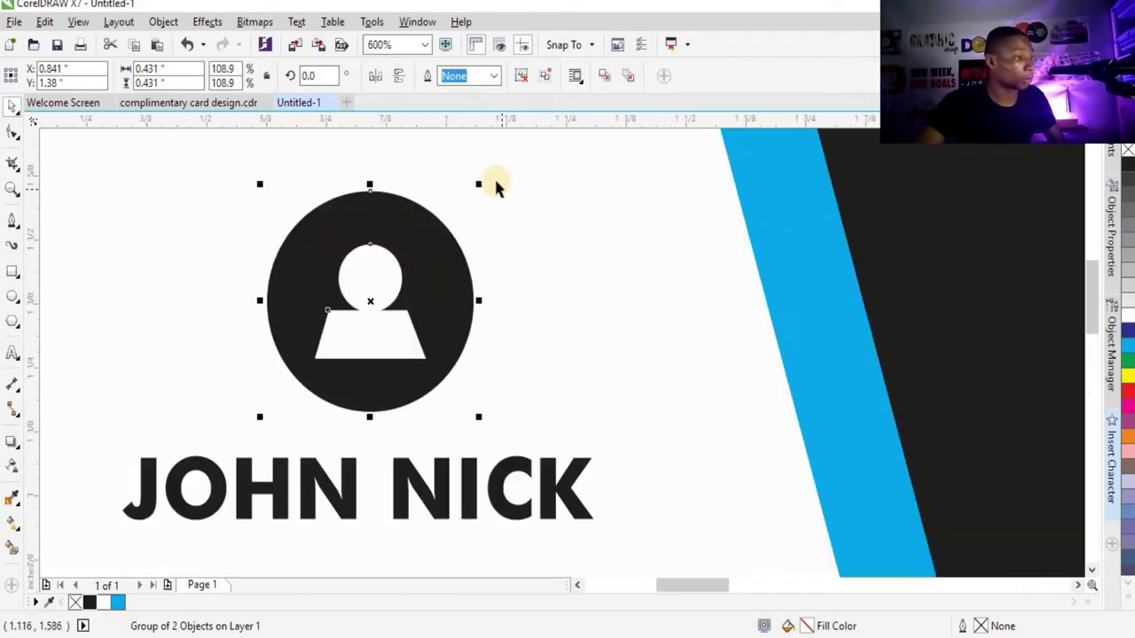
{"action": "left_click_drag", "start_coordinate": [476, 183], "coordinate": [462, 202]}
{"action": "left_click", "coordinate": [430, 309]}
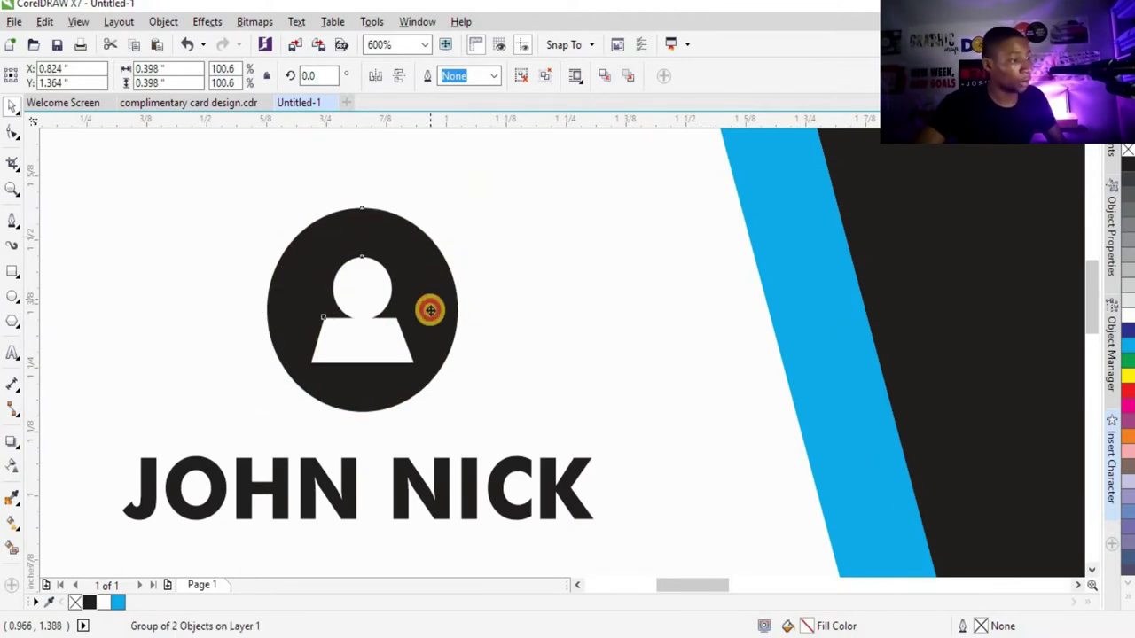
{"action": "left_click_drag", "start_coordinate": [430, 310], "coordinate": [430, 323]}
{"action": "scroll", "coordinate": [449, 266], "scroll_direction": "down", "scroll_amount": 2}
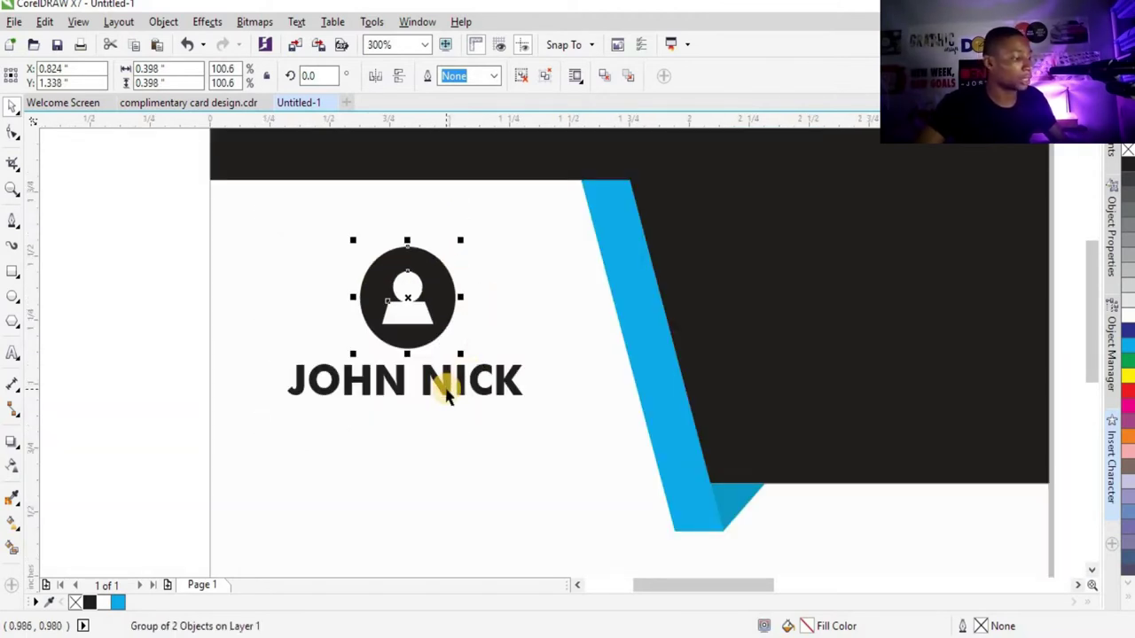
Recolour only the word NICK in JOHN NICK to cyan blue, leaving JOHN black.
{"action": "left_click", "coordinate": [445, 390], "text": "shift"}
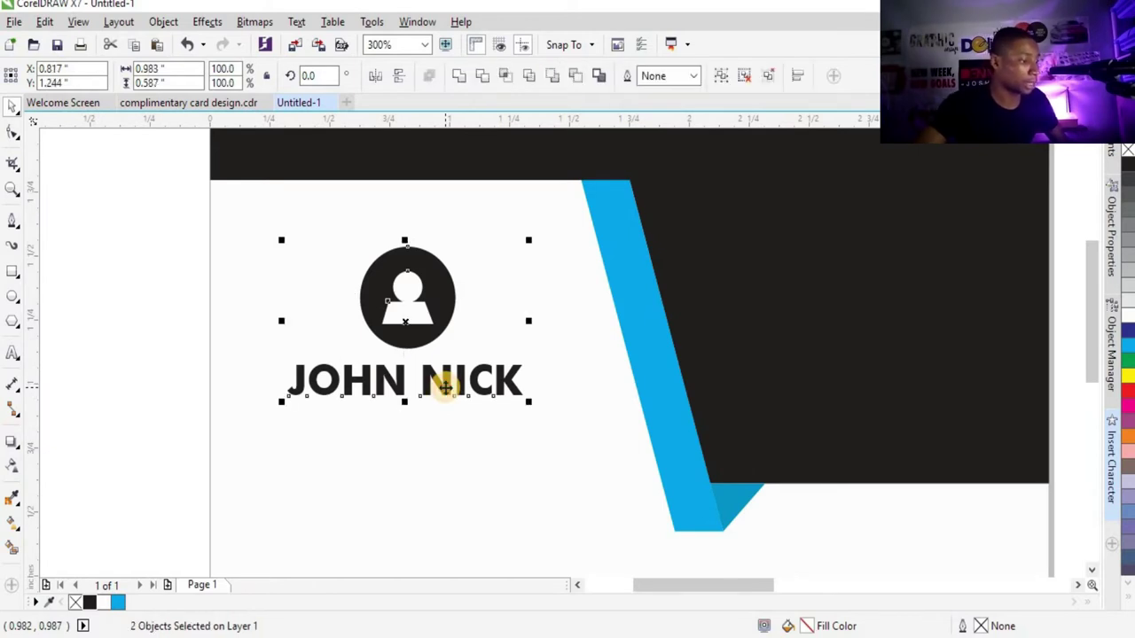
{"action": "scroll", "coordinate": [445, 387], "scroll_direction": "down", "scroll_amount": 4}
{"action": "scroll", "coordinate": [512, 282], "scroll_direction": "up", "scroll_amount": 2}
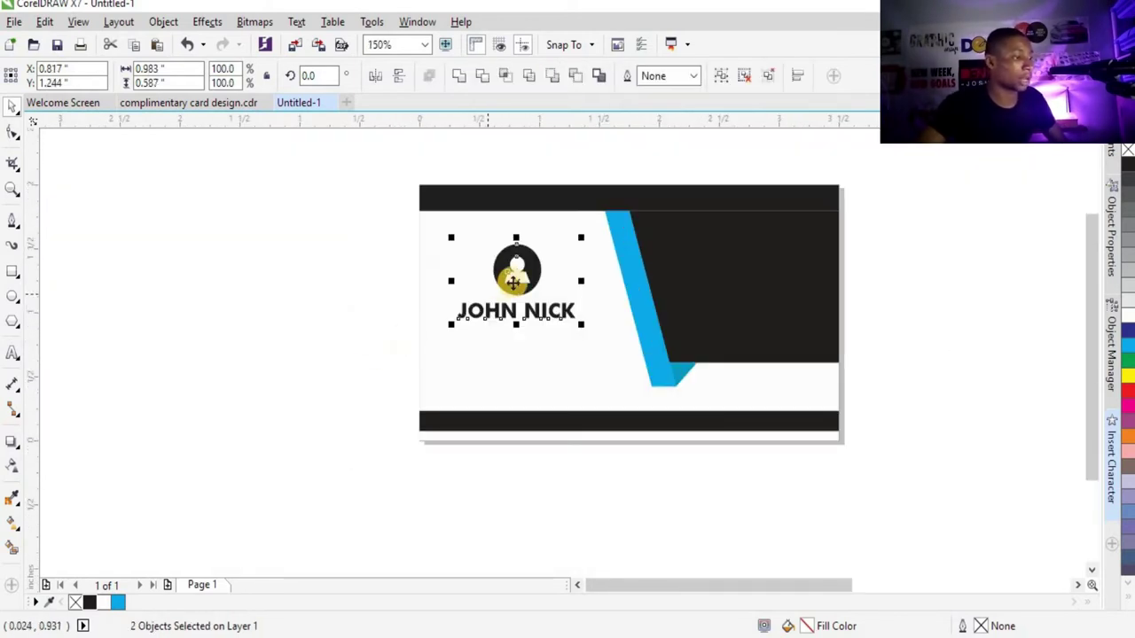
{"action": "scroll", "coordinate": [513, 282], "scroll_direction": "up", "scroll_amount": 1}
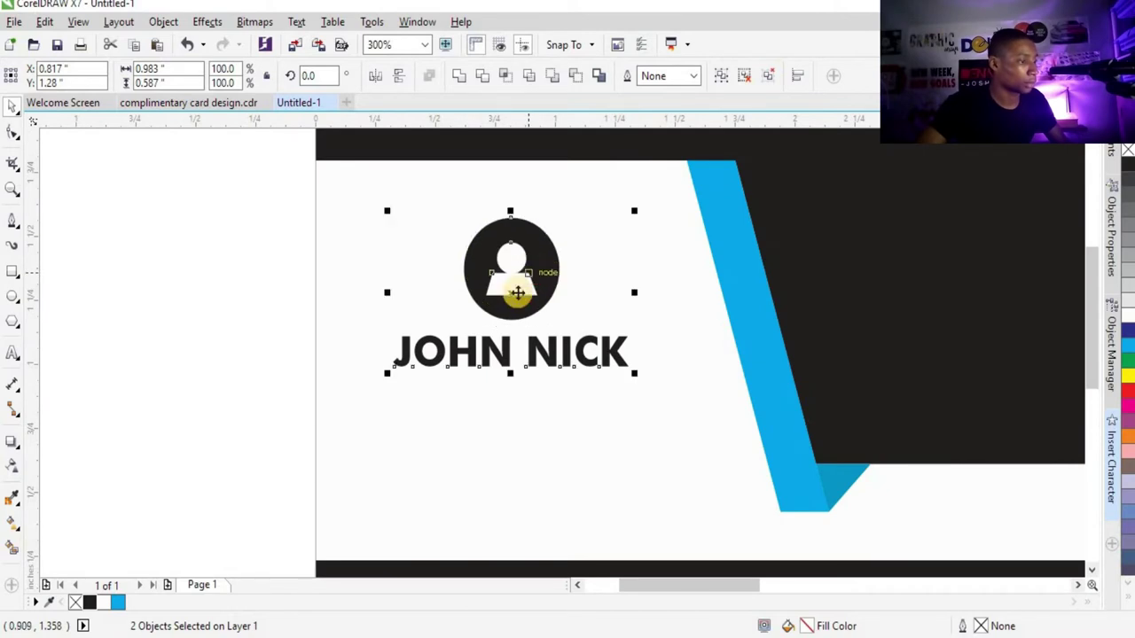
{"action": "left_click", "coordinate": [487, 372]}
{"action": "scroll", "coordinate": [535, 345], "scroll_direction": "up", "scroll_amount": 1}
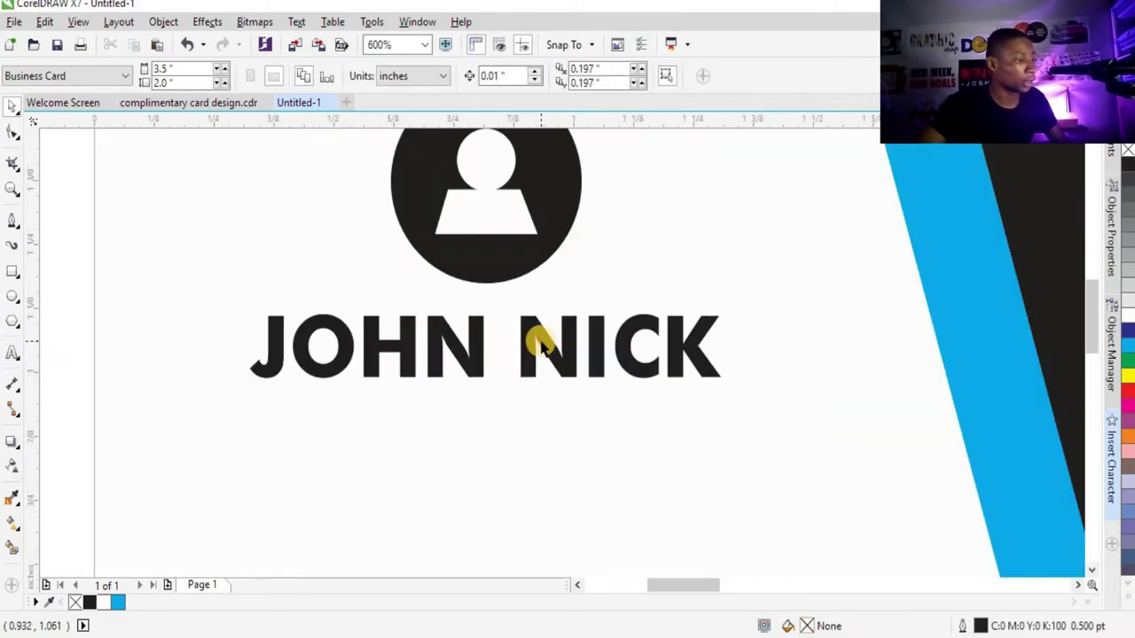
{"action": "double_click", "coordinate": [541, 344]}
{"action": "left_click_drag", "start_coordinate": [525, 344], "coordinate": [723, 342]}
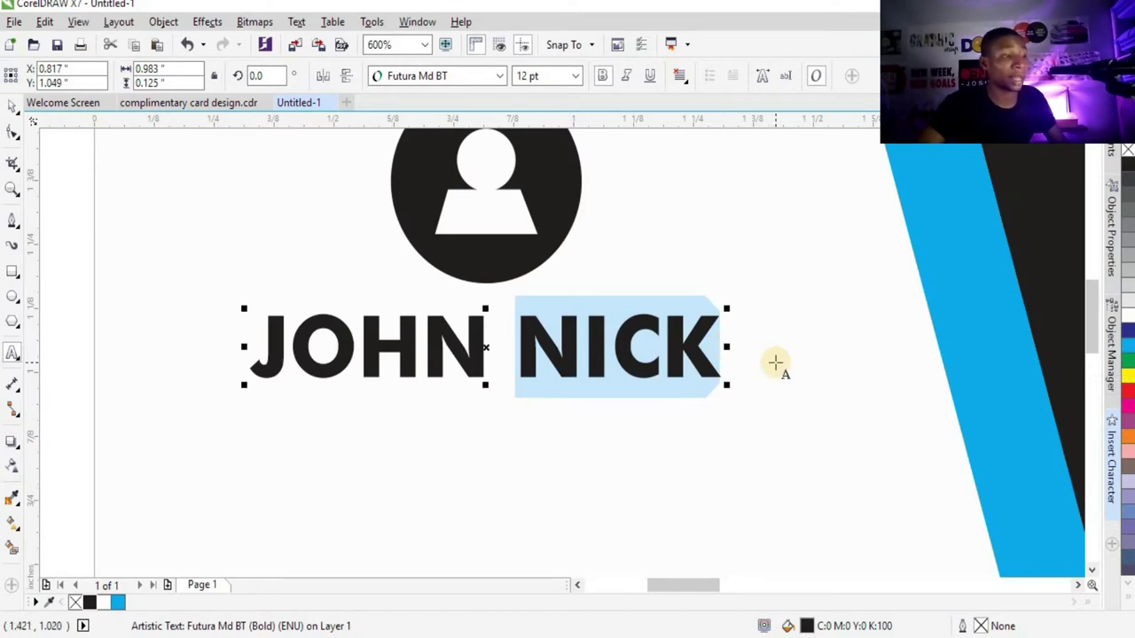
{"action": "left_click", "coordinate": [119, 603]}
{"action": "left_click", "coordinate": [13, 105]}
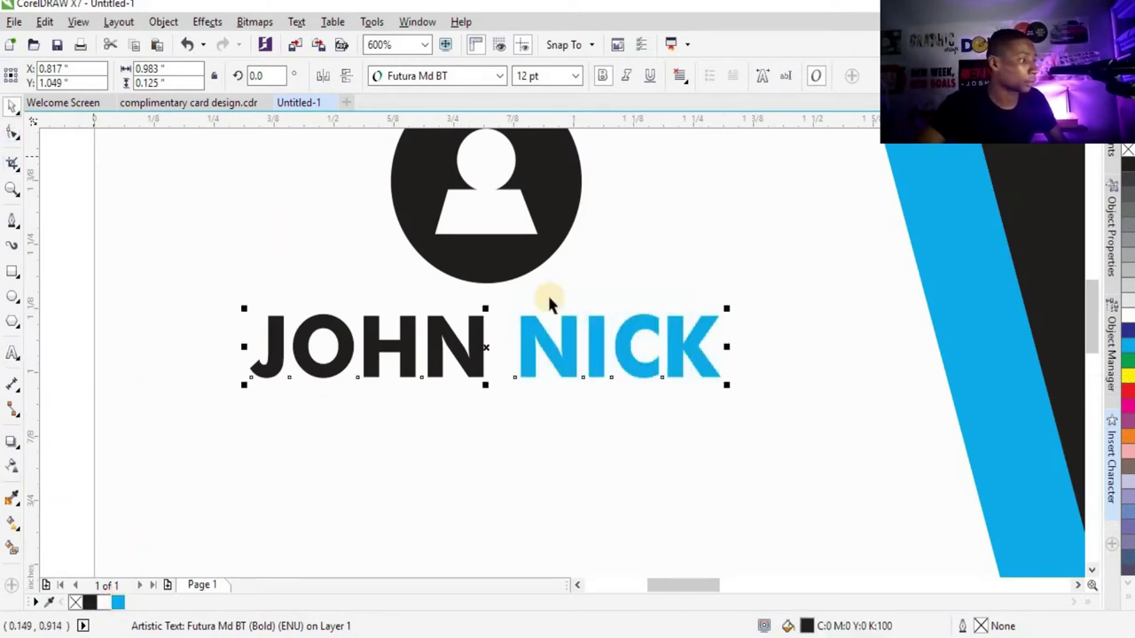
{"action": "scroll", "coordinate": [661, 307], "scroll_direction": "down", "scroll_amount": 5}
{"action": "left_click", "coordinate": [684, 348]}
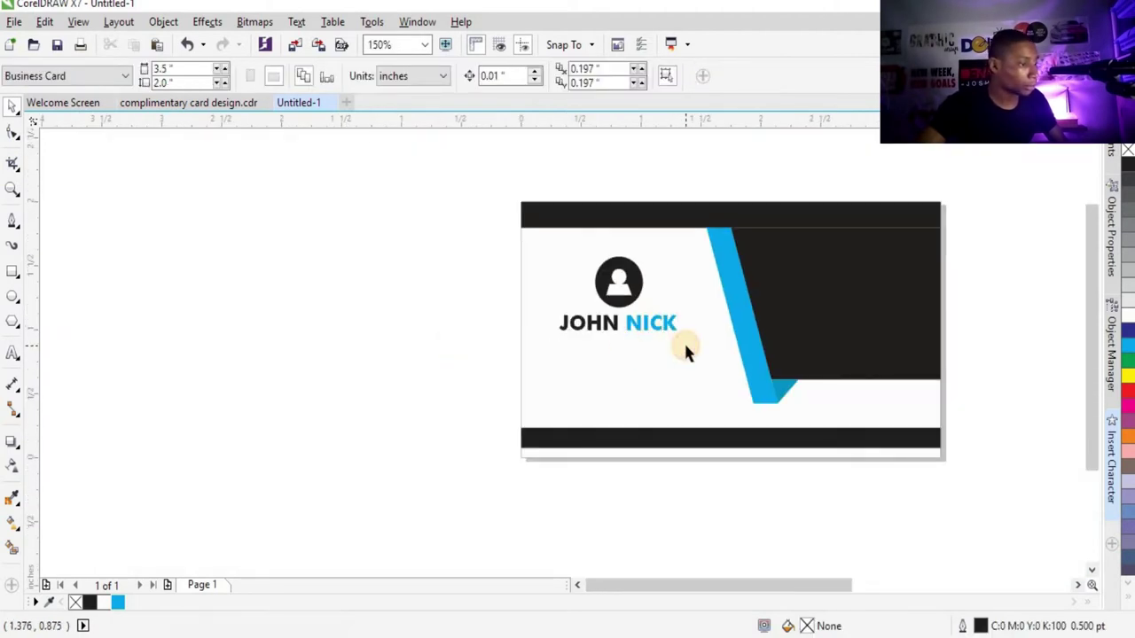
{"action": "scroll", "coordinate": [641, 309], "scroll_direction": "up", "scroll_amount": 2}
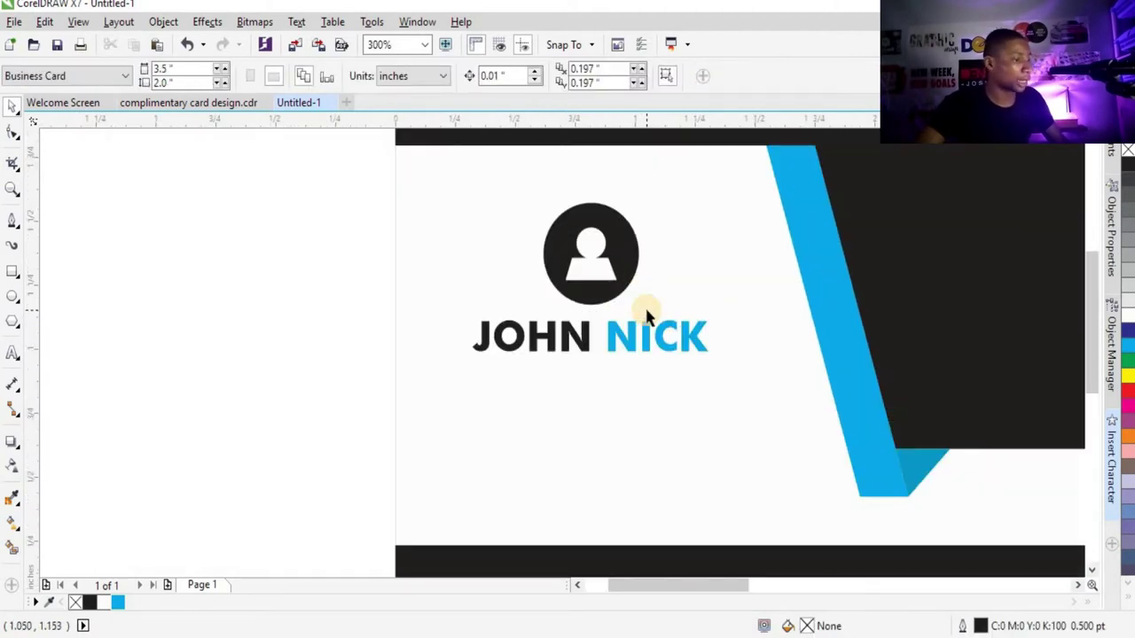
{"action": "left_click", "coordinate": [24, 367]}
Type GENERAL MANAGER in the Gadugi font beside the card.
{"action": "left_click", "coordinate": [121, 349]}
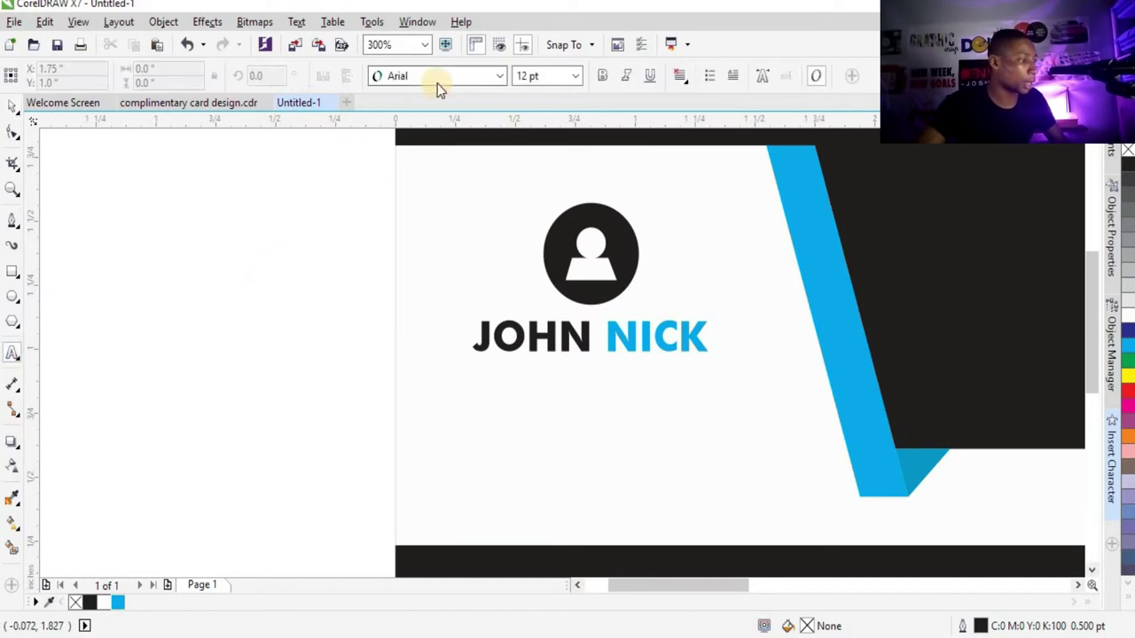
{"action": "left_click", "coordinate": [316, 384]}
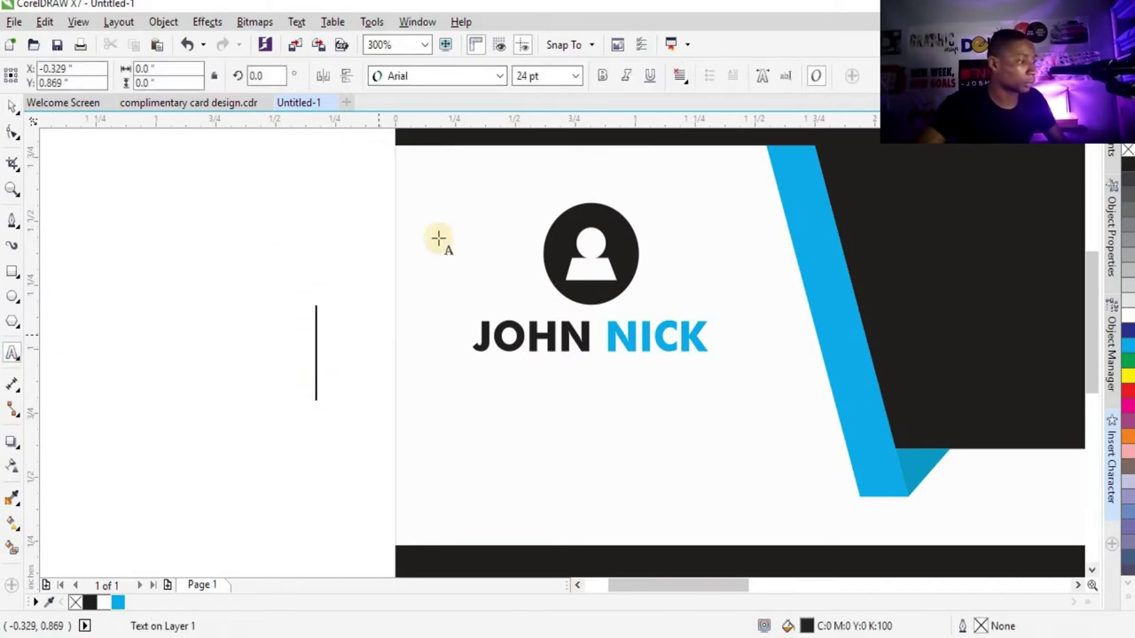
{"action": "left_click", "coordinate": [478, 76]}
{"action": "left_click", "coordinate": [441, 140]}
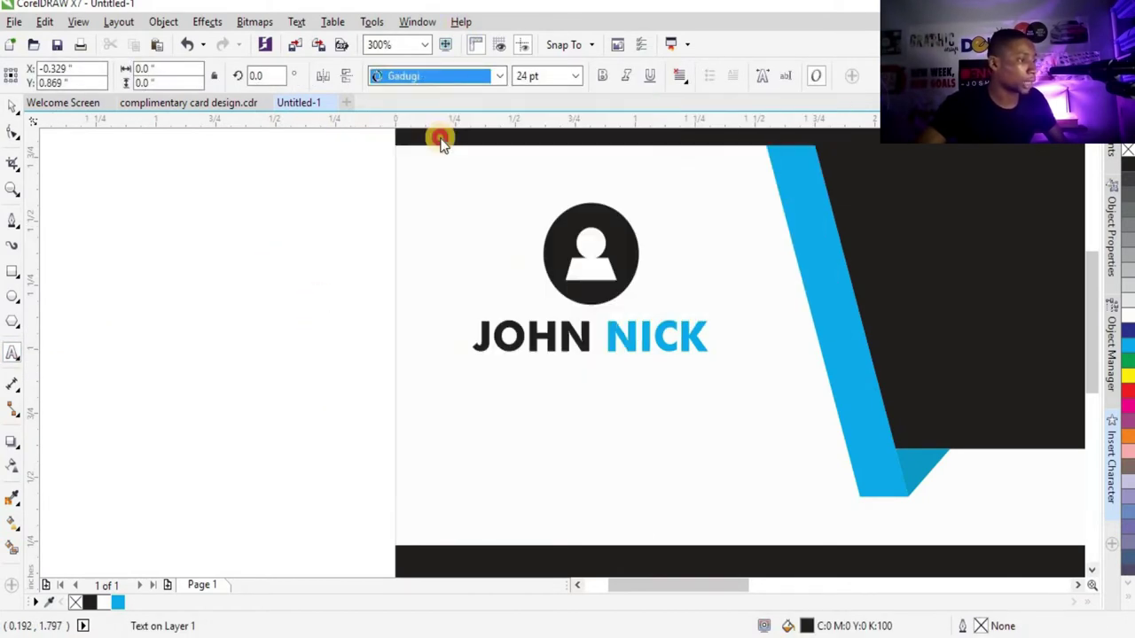
{"action": "type", "text": "GE"}
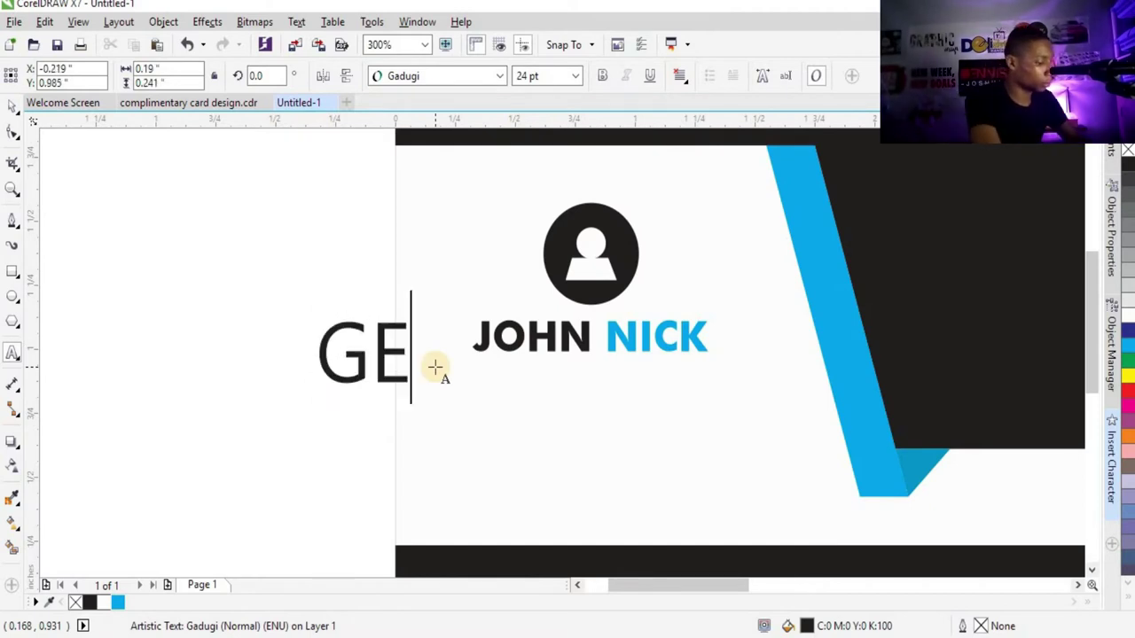
{"action": "type", "text": "NERAL"}
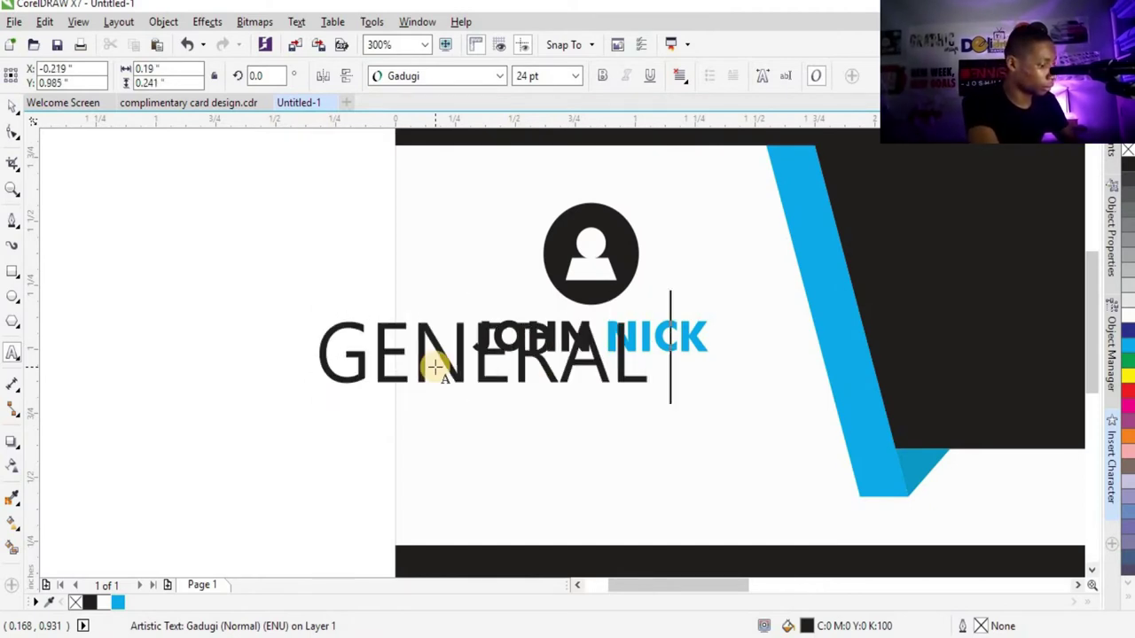
{"action": "type", "text": " MANAGER"}
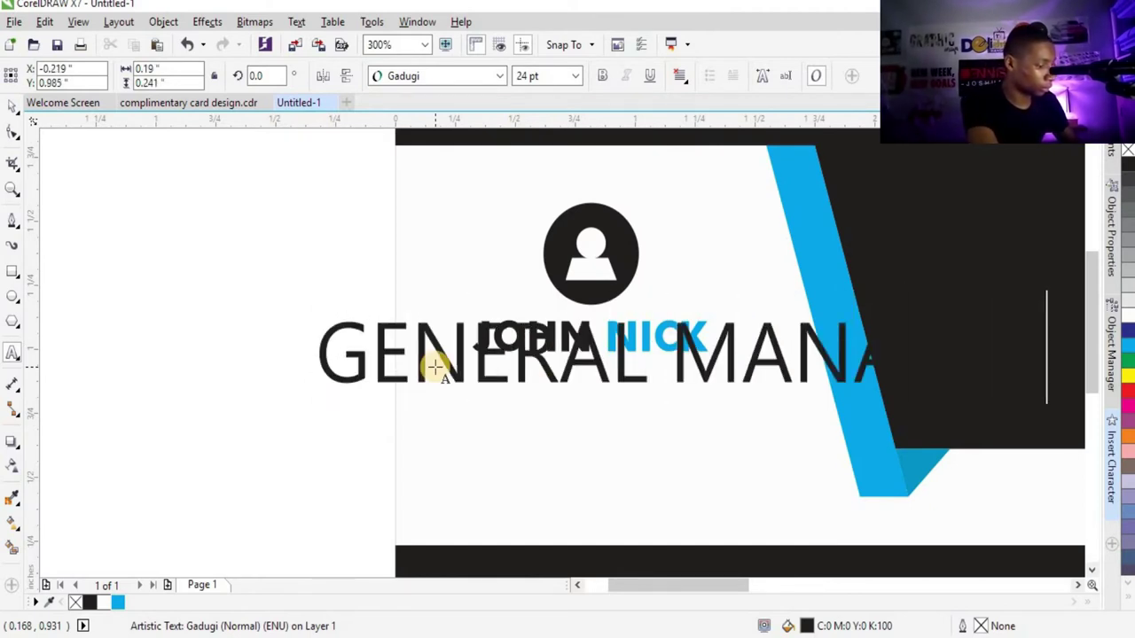
{"action": "left_click", "coordinate": [12, 106]}
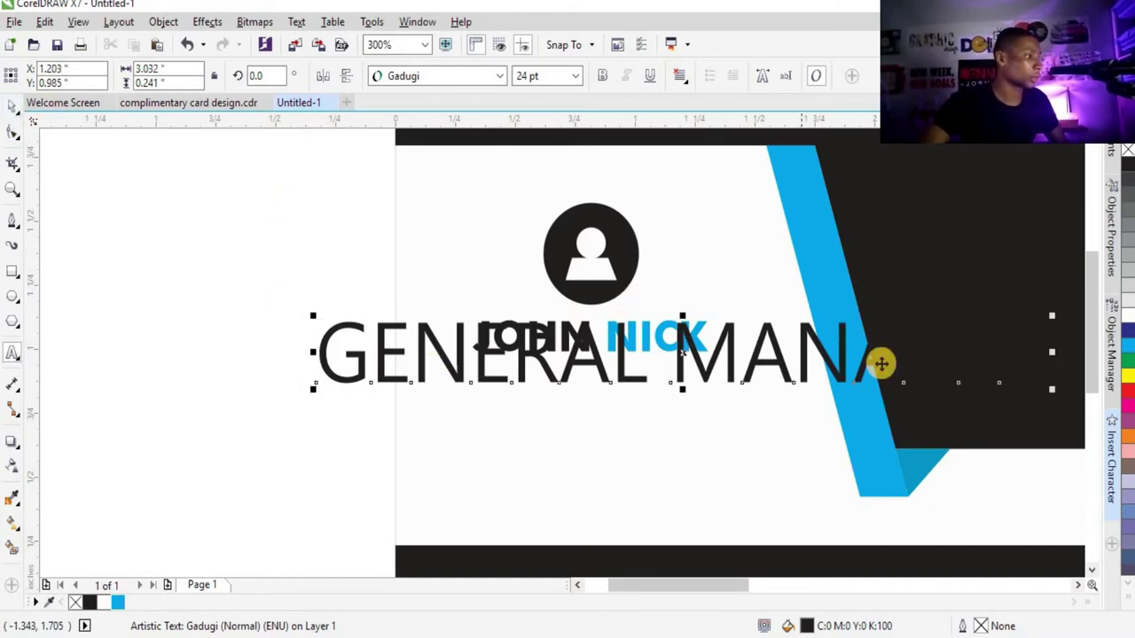
Set GENERAL MANAGER to 7 pt and place it below JOHN NICK.
{"action": "left_click_drag", "start_coordinate": [1051, 390], "coordinate": [481, 412]}
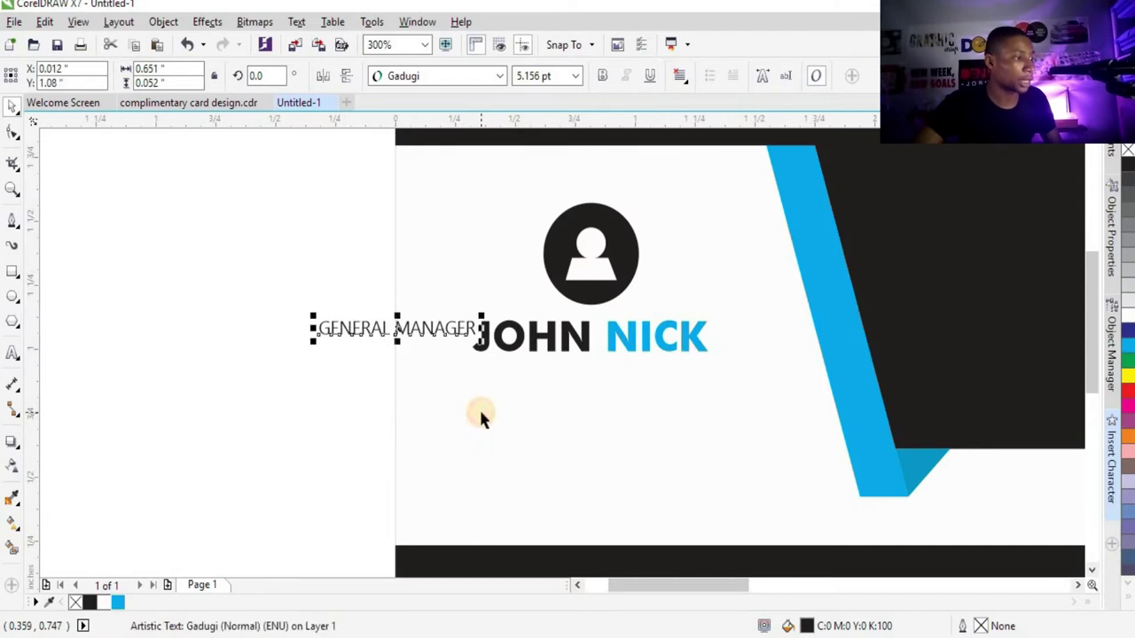
{"action": "left_click_drag", "start_coordinate": [431, 324], "coordinate": [620, 376]}
{"action": "left_click", "coordinate": [575, 76]}
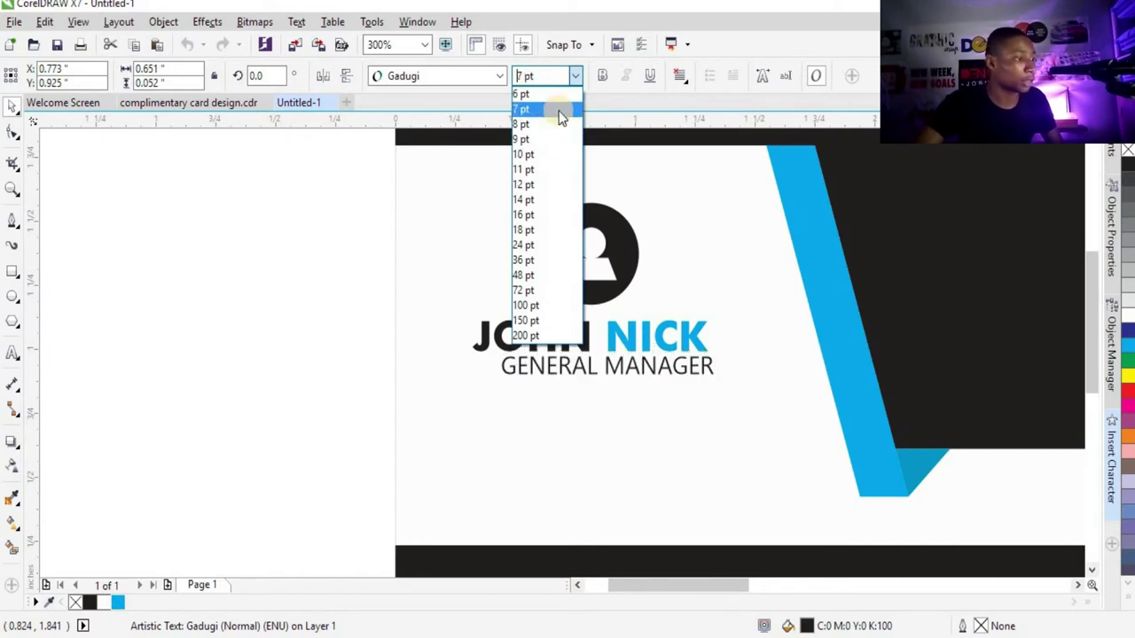
{"action": "left_click", "coordinate": [559, 109]}
Centre the title under JOHN NICK, then move avatar, name and title slightly lower.
{"action": "left_click", "coordinate": [633, 351], "text": "shift"}
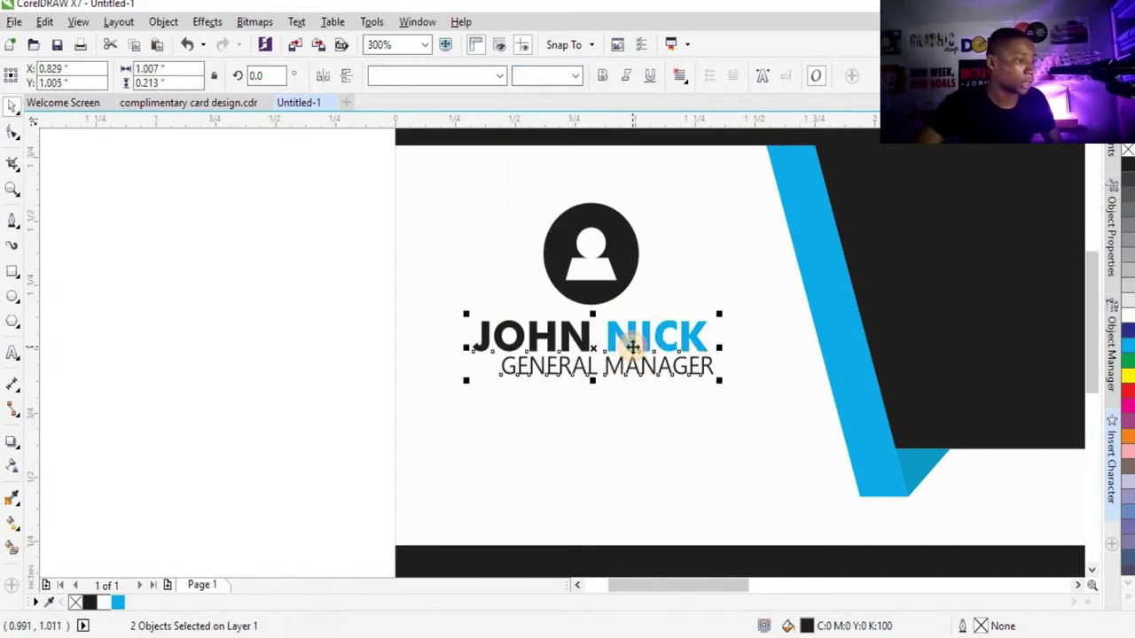
{"action": "key", "text": "c"}
{"action": "left_click", "coordinate": [269, 371]}
{"action": "scroll", "coordinate": [618, 364], "scroll_direction": "up", "scroll_amount": 2}
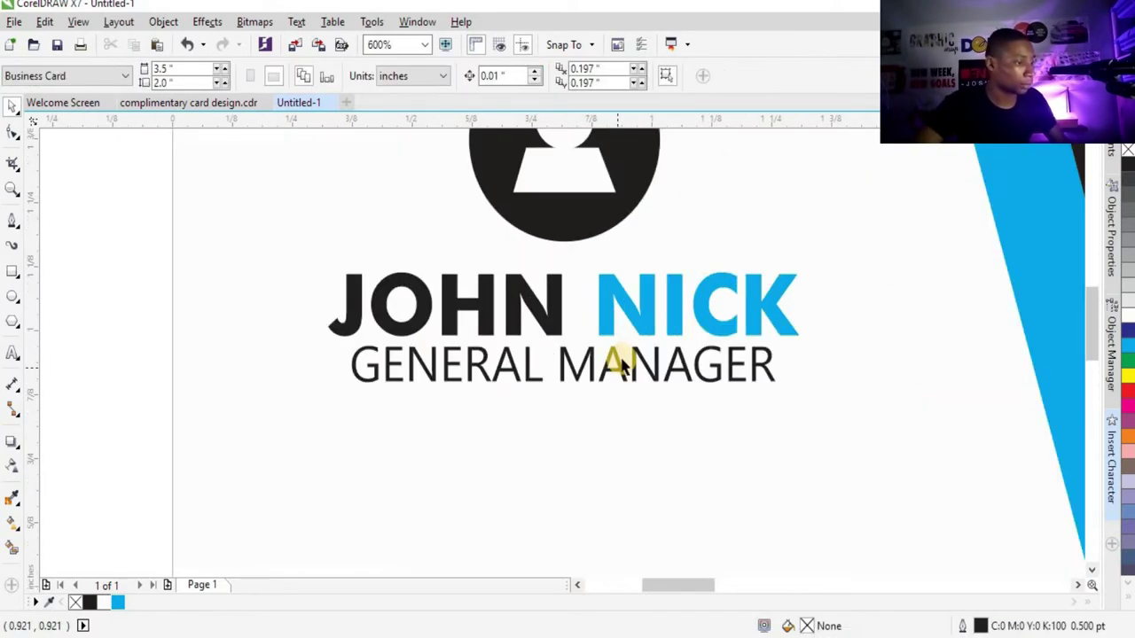
{"action": "left_click", "coordinate": [618, 364]}
{"action": "scroll", "coordinate": [618, 364], "scroll_direction": "up", "scroll_amount": 4}
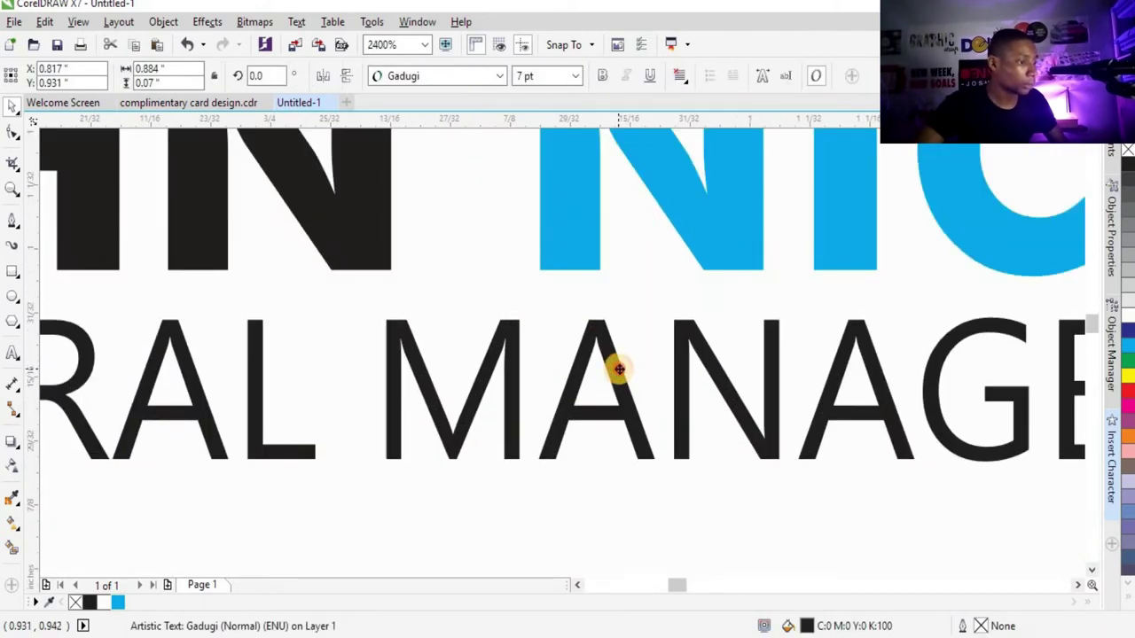
{"action": "scroll", "coordinate": [526, 390], "scroll_direction": "down", "scroll_amount": 6}
{"action": "scroll", "coordinate": [539, 325], "scroll_direction": "down", "scroll_amount": 2}
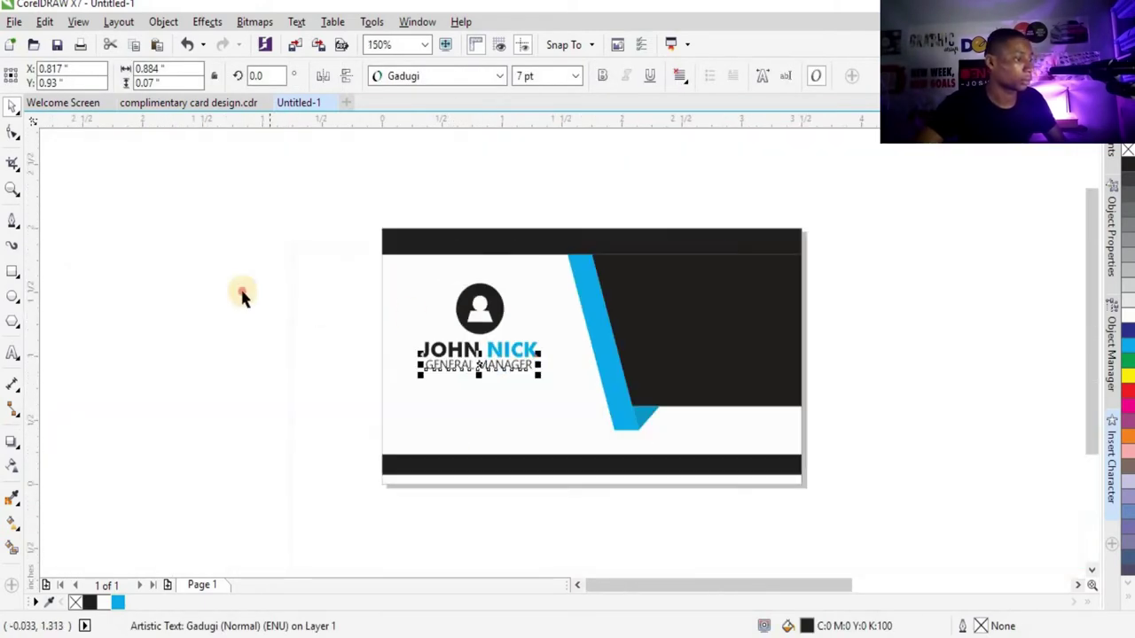
{"action": "left_click", "coordinate": [329, 259]}
{"action": "left_click_drag", "start_coordinate": [437, 340], "coordinate": [562, 398]}
{"action": "mouse_move", "coordinate": [514, 349]}
{"action": "left_mouse_down"}
{"action": "mouse_move", "coordinate": [512, 383]}
{"action": "mouse_move", "coordinate": [521, 343]}
{"action": "left_mouse_up"}
{"action": "scroll", "coordinate": [512, 383], "scroll_direction": "up", "scroll_amount": 2}
{"action": "scroll", "coordinate": [521, 343], "scroll_direction": "down", "scroll_amount": 2}
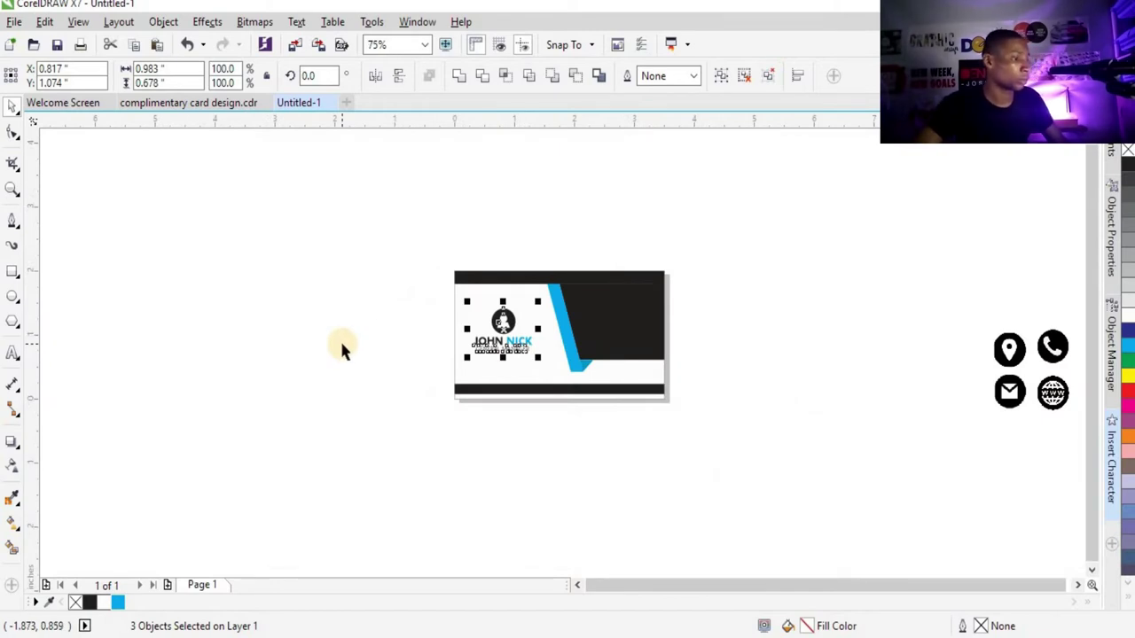
{"action": "left_click", "coordinate": [348, 341]}
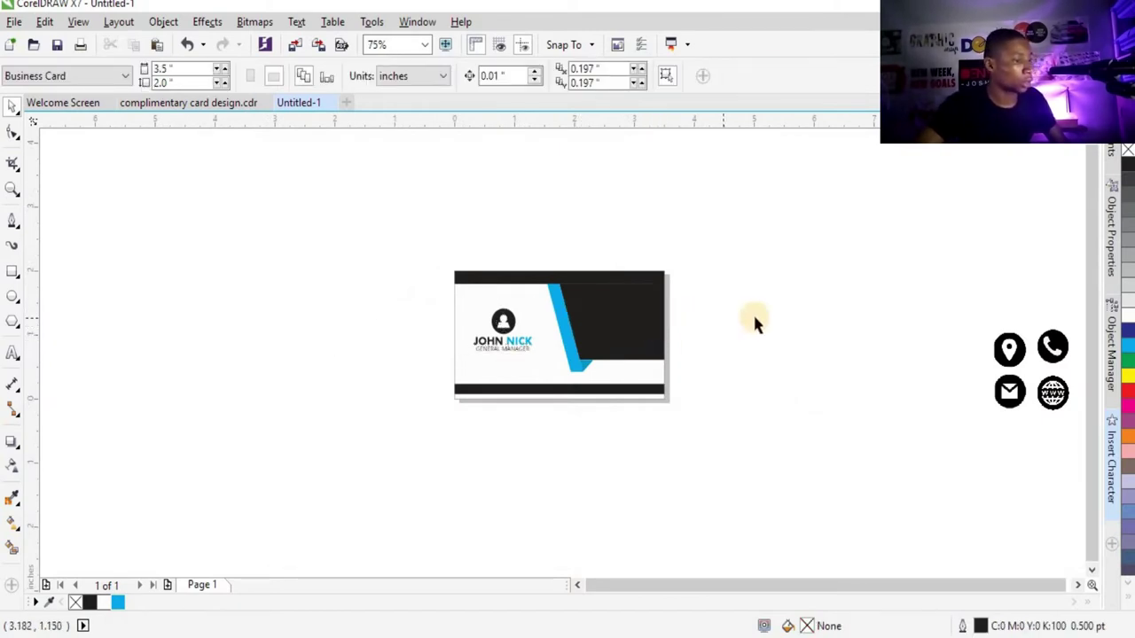
Break apart the round logo, make its bars and ellipse outline white, and regroup it.
{"action": "scroll", "coordinate": [755, 324], "scroll_direction": "down", "scroll_amount": 2}
{"action": "left_click_drag", "start_coordinate": [874, 373], "coordinate": [835, 284]}
{"action": "scroll", "coordinate": [642, 317], "scroll_direction": "up", "scroll_amount": 4}
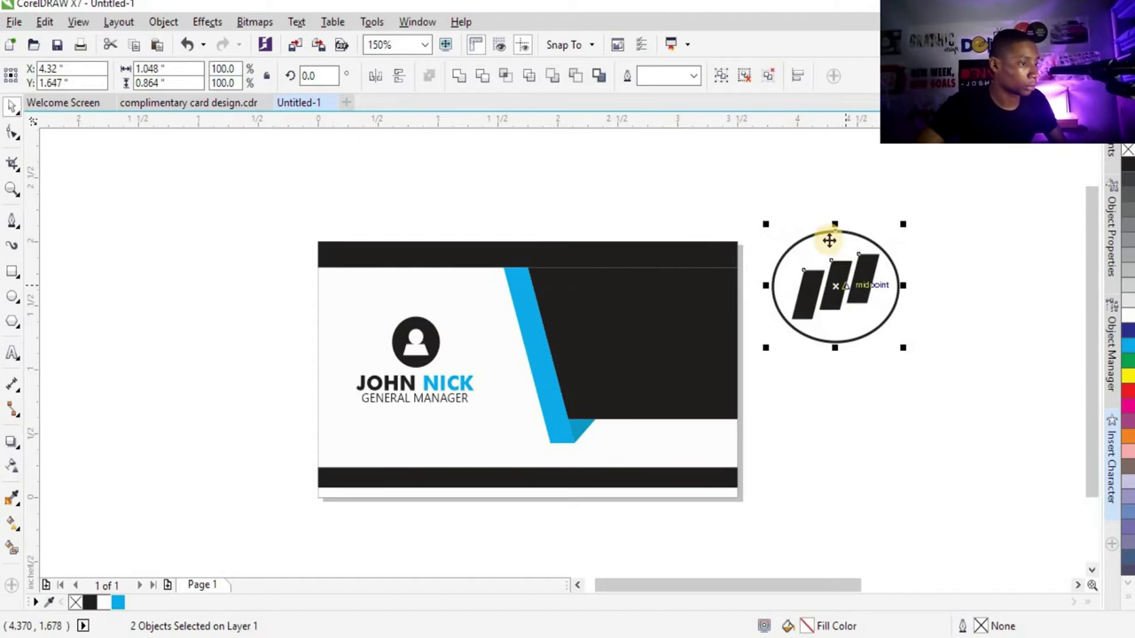
{"action": "left_click", "coordinate": [747, 80]}
{"action": "left_click_drag", "start_coordinate": [966, 224], "coordinate": [780, 354]}
{"action": "left_click", "coordinate": [1128, 312]}
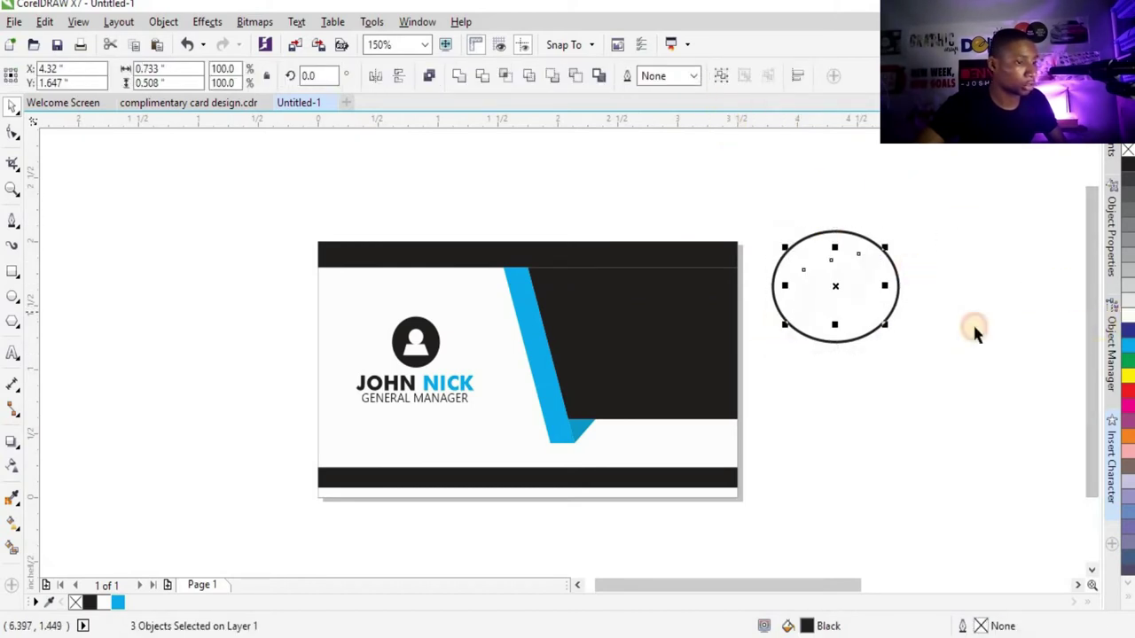
{"action": "left_click", "coordinate": [895, 290]}
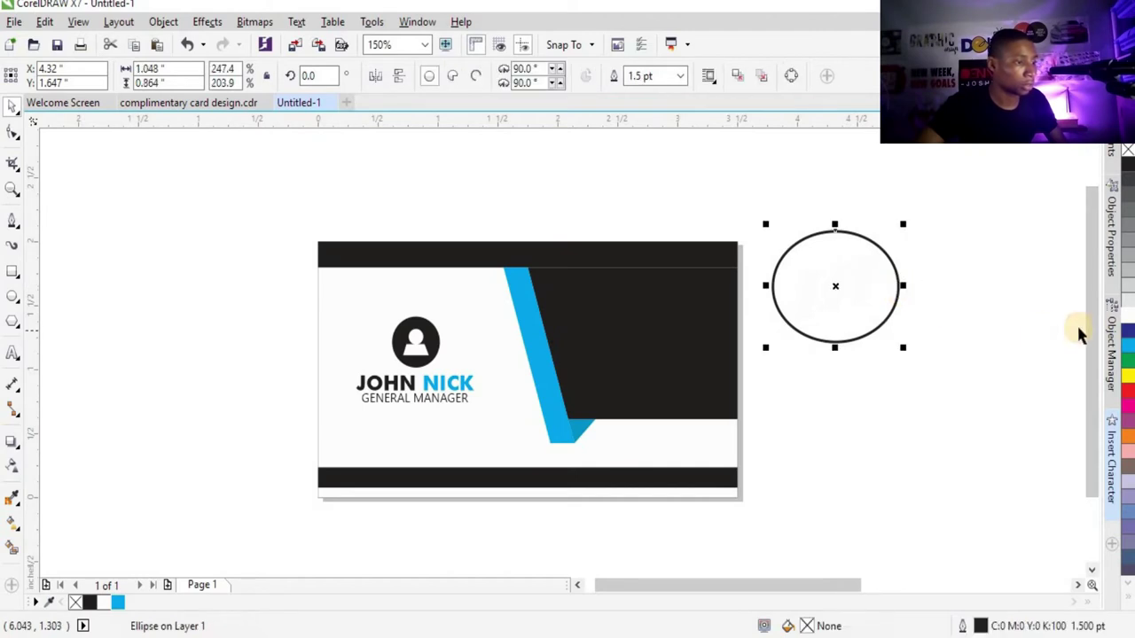
{"action": "right_click", "coordinate": [1128, 318]}
{"action": "left_click_drag", "start_coordinate": [910, 339], "coordinate": [801, 198]}
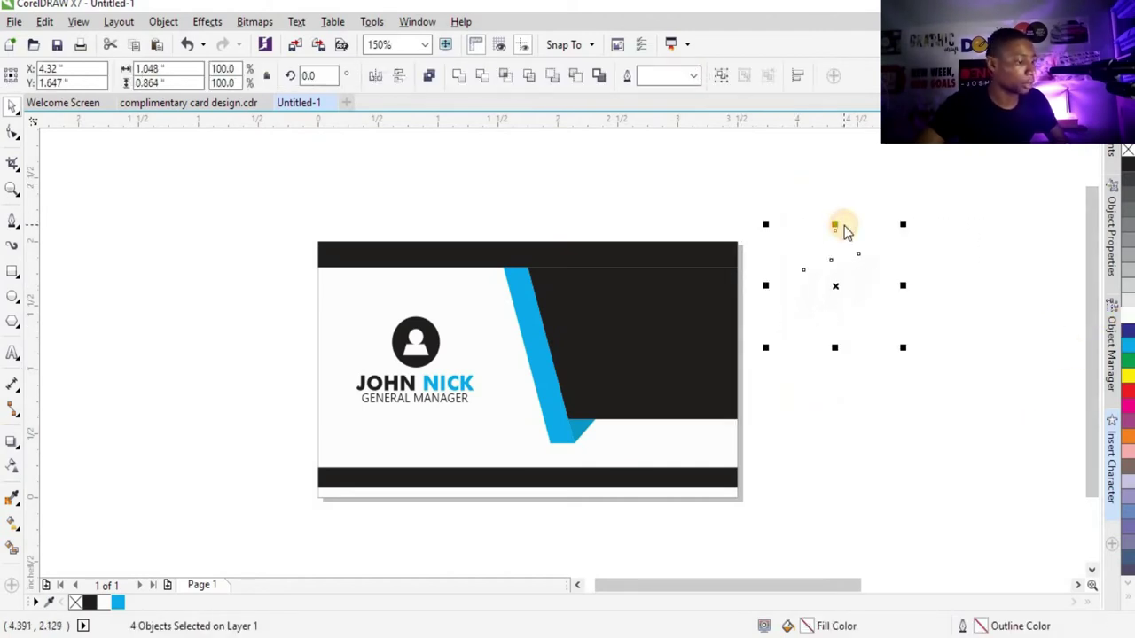
{"action": "key", "text": "ctrl+g"}
Scale the logo group to 53.4% and position it in the upper black panel.
{"action": "left_click_drag", "start_coordinate": [835, 287], "coordinate": [647, 326]}
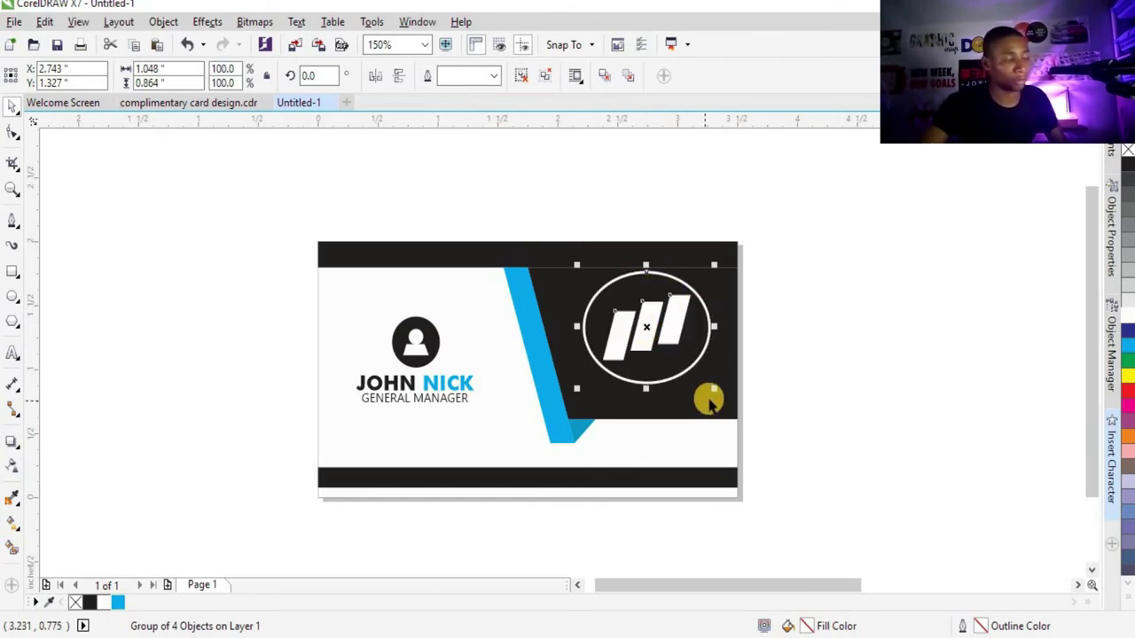
{"action": "left_click_drag", "start_coordinate": [714, 391], "coordinate": [653, 363]}
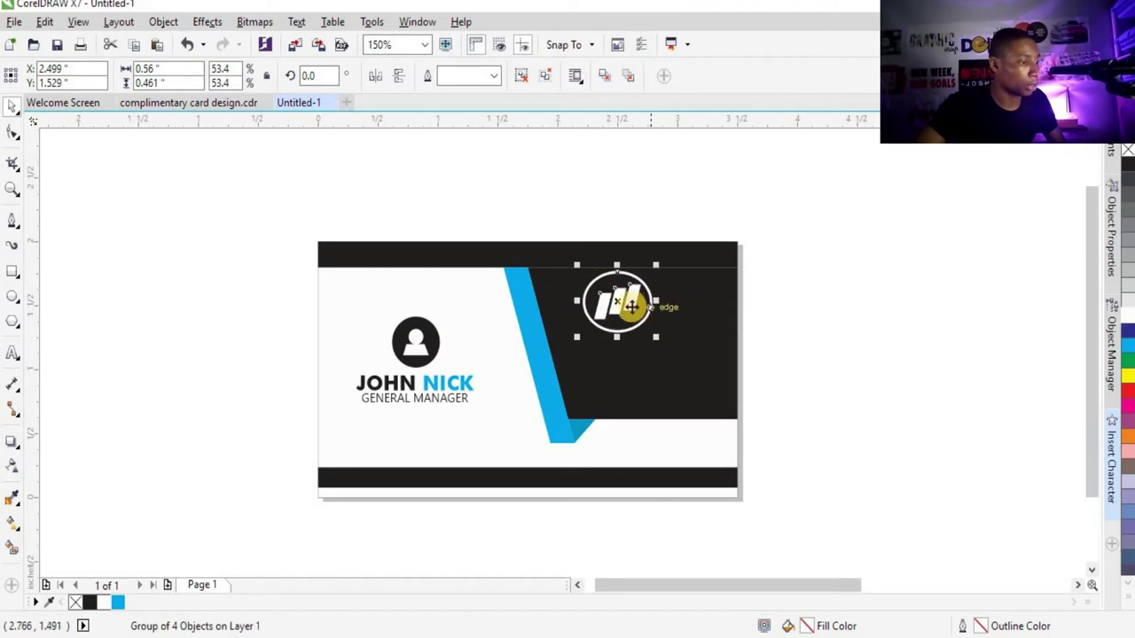
{"action": "mouse_move", "coordinate": [643, 308]}
{"action": "left_mouse_down"}
{"action": "mouse_move", "coordinate": [666, 321]}
{"action": "mouse_move", "coordinate": [623, 306]}
{"action": "left_mouse_up"}
{"action": "scroll", "coordinate": [585, 328], "scroll_direction": "down", "scroll_amount": 2}
{"action": "scroll", "coordinate": [615, 316], "scroll_direction": "up", "scroll_amount": 3}
{"action": "scroll", "coordinate": [739, 293], "scroll_direction": "down", "scroll_amount": 3}
{"action": "key", "text": "Escape"}
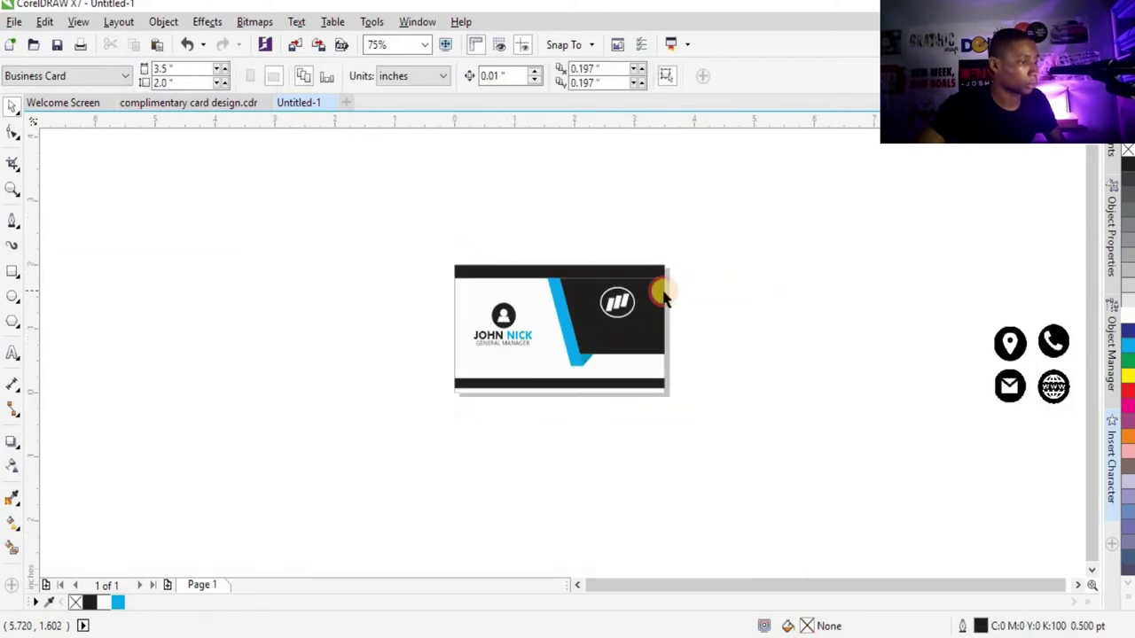
{"action": "scroll", "coordinate": [650, 310], "scroll_direction": "up", "scroll_amount": 4}
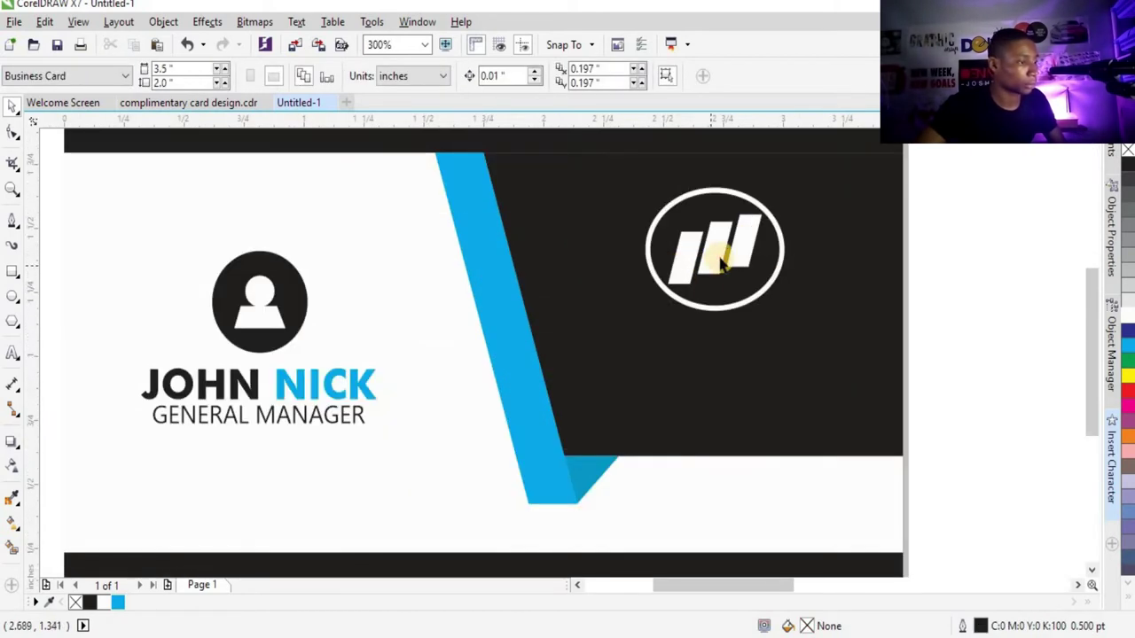
{"action": "left_click", "coordinate": [721, 252]}
{"action": "left_click_drag", "start_coordinate": [719, 254], "coordinate": [720, 266]}
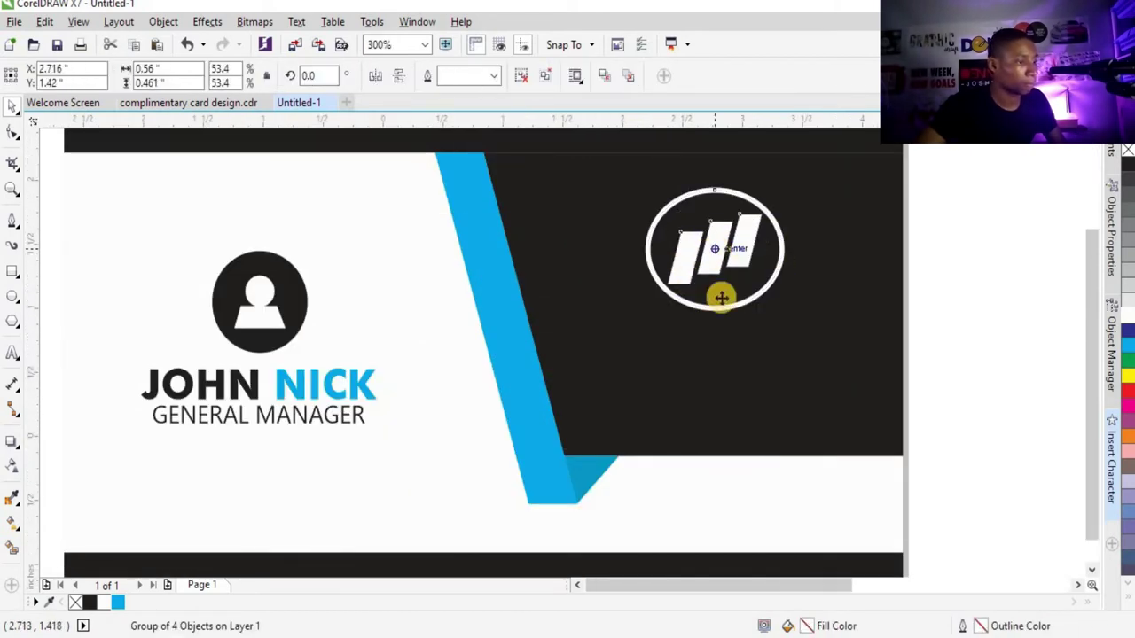
{"action": "scroll", "coordinate": [713, 289], "scroll_direction": "down", "scroll_amount": 2}
{"action": "key", "text": "Escape"}
{"action": "scroll", "coordinate": [722, 279], "scroll_direction": "up", "scroll_amount": 1}
Create BOLD PRINT in bold Futura Md BT, move it onto the black panel, and colour it white.
{"action": "left_click", "coordinate": [12, 352]}
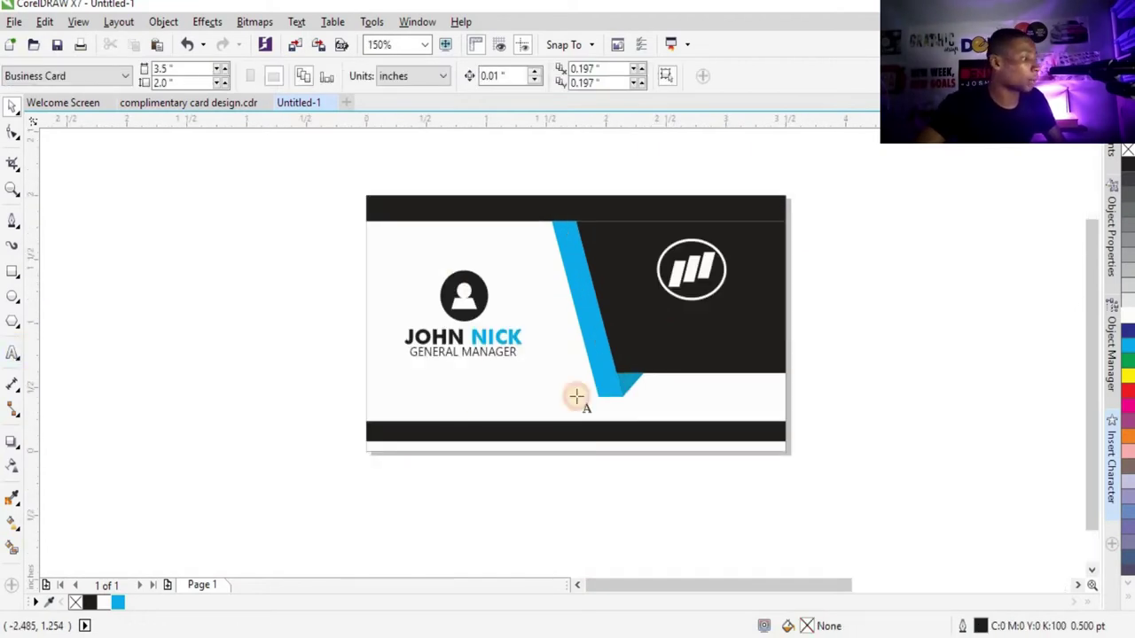
{"action": "left_click", "coordinate": [827, 284]}
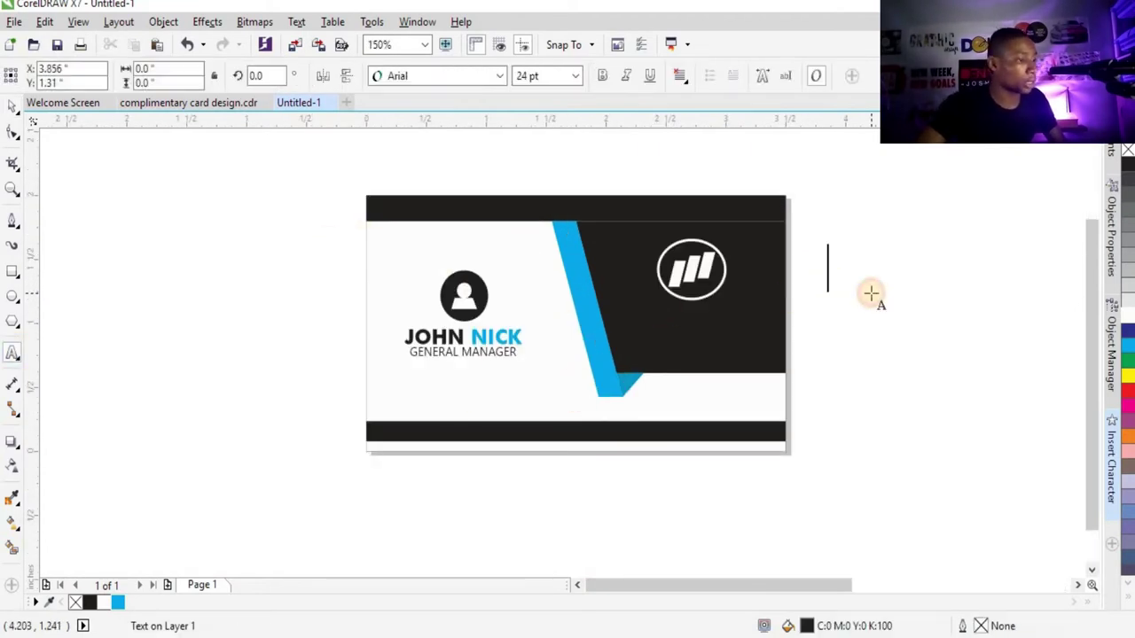
{"action": "left_click", "coordinate": [483, 82]}
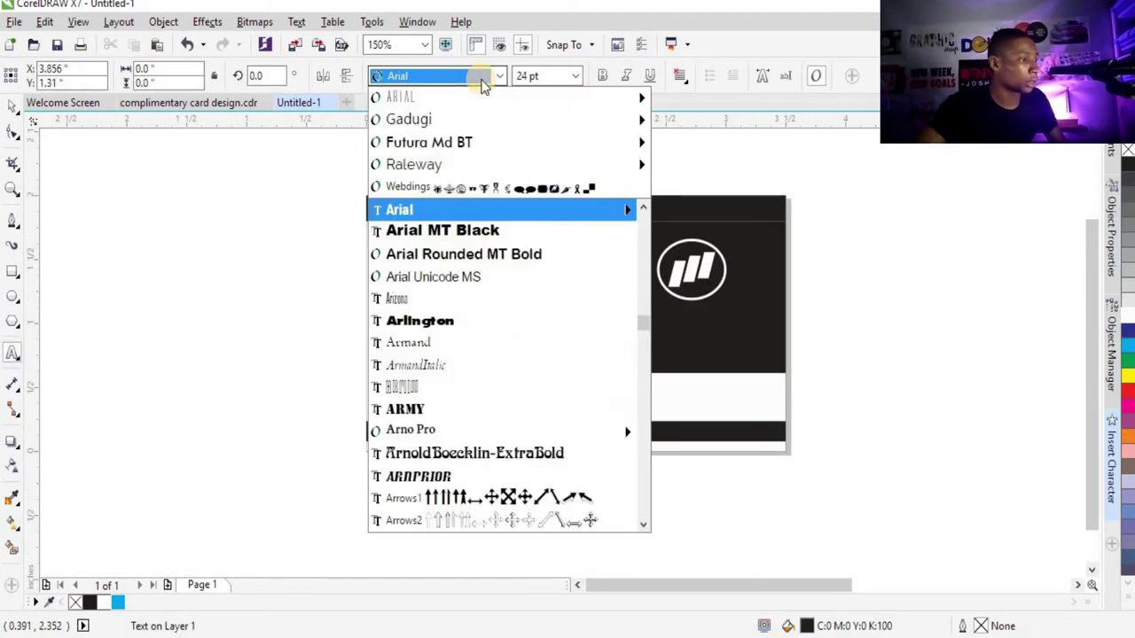
{"action": "left_click", "coordinate": [448, 146]}
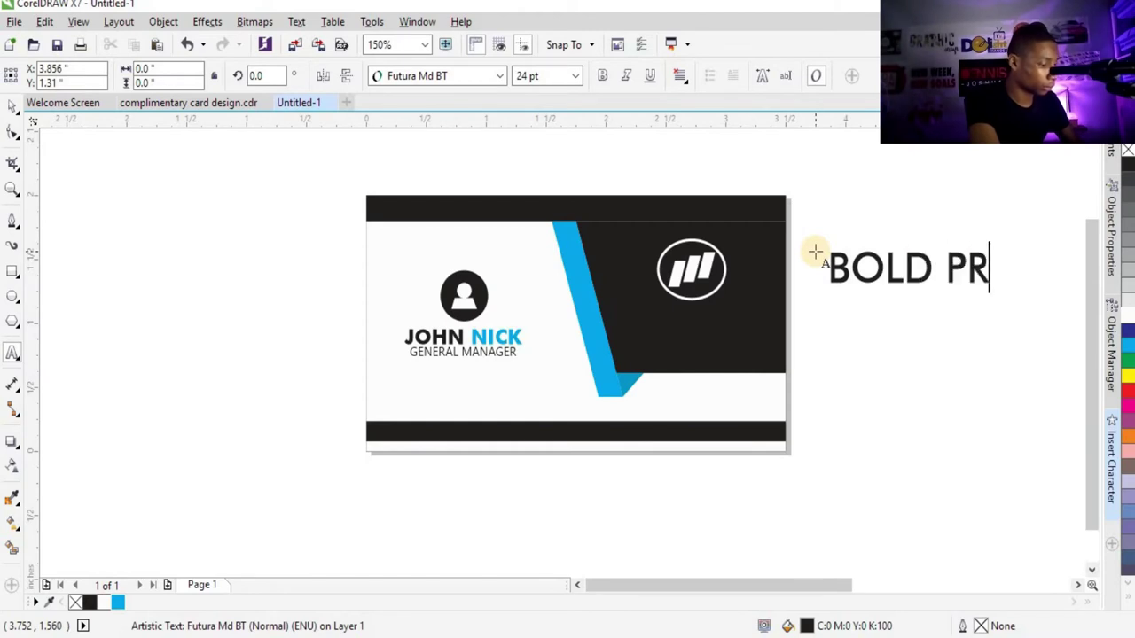
{"action": "left_click", "coordinate": [12, 104]}
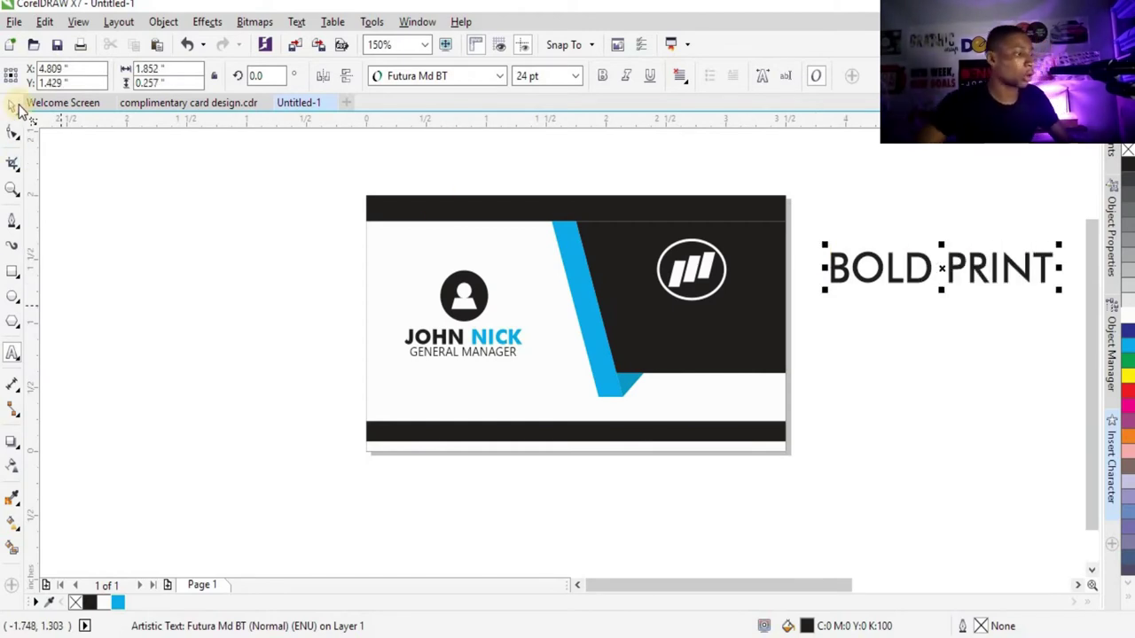
{"action": "left_click", "coordinate": [599, 78]}
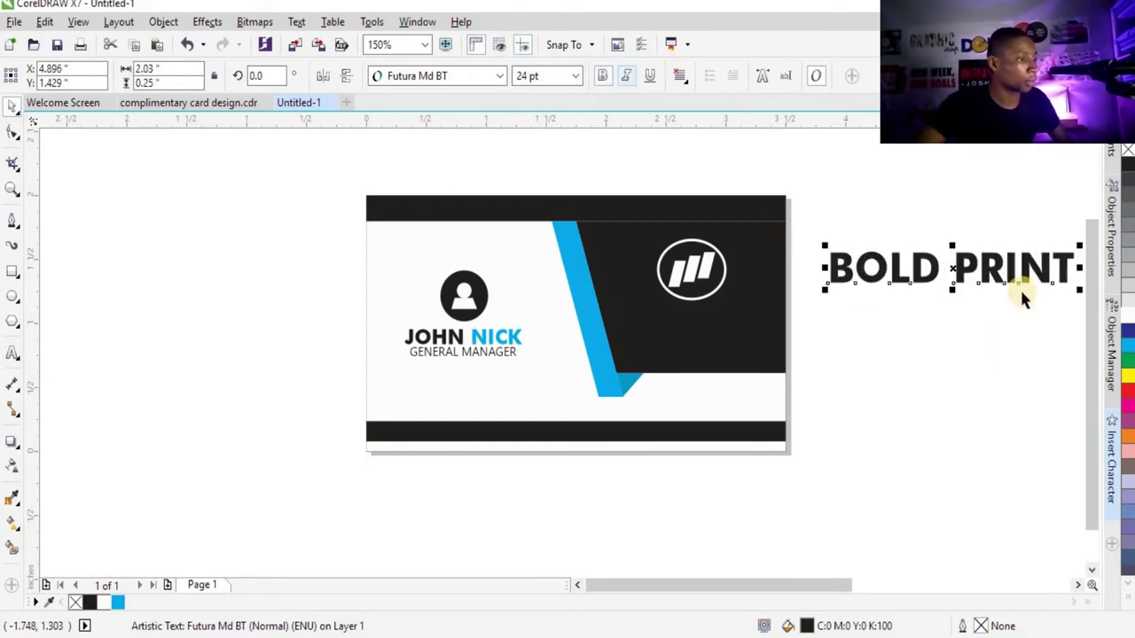
{"action": "left_click_drag", "start_coordinate": [1014, 266], "coordinate": [718, 336]}
{"action": "left_click", "coordinate": [1128, 323]}
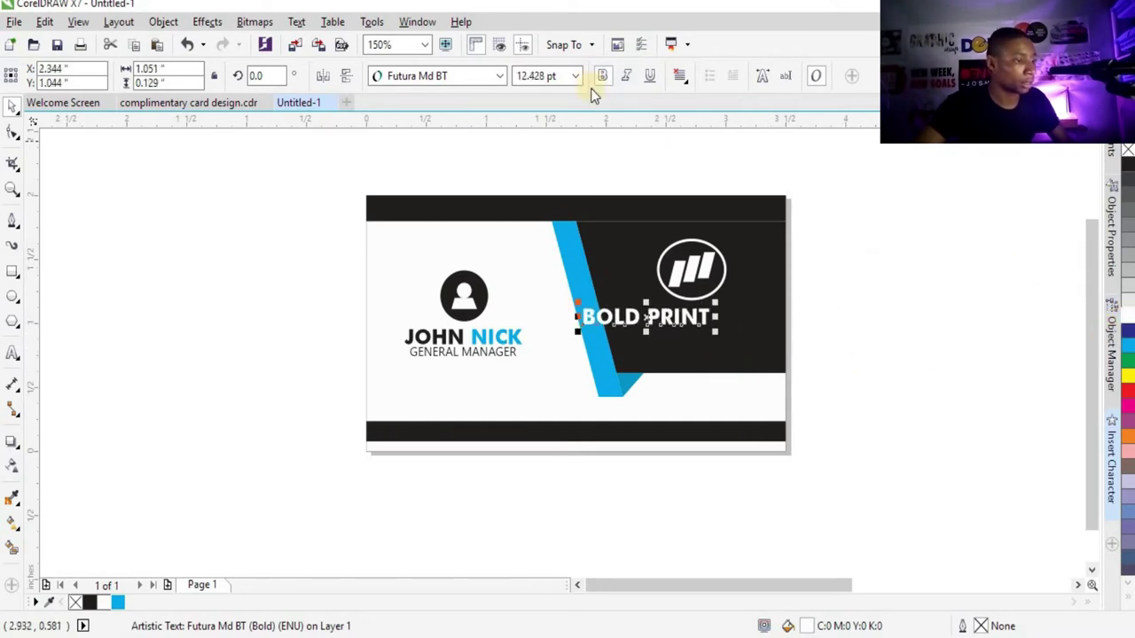
Set BOLD PRINT to 12 pt, centre it beneath the logo, and select both together.
{"action": "left_click", "coordinate": [576, 76]}
{"action": "left_click", "coordinate": [534, 183]}
{"action": "scroll", "coordinate": [663, 311], "scroll_direction": "up", "scroll_amount": 2}
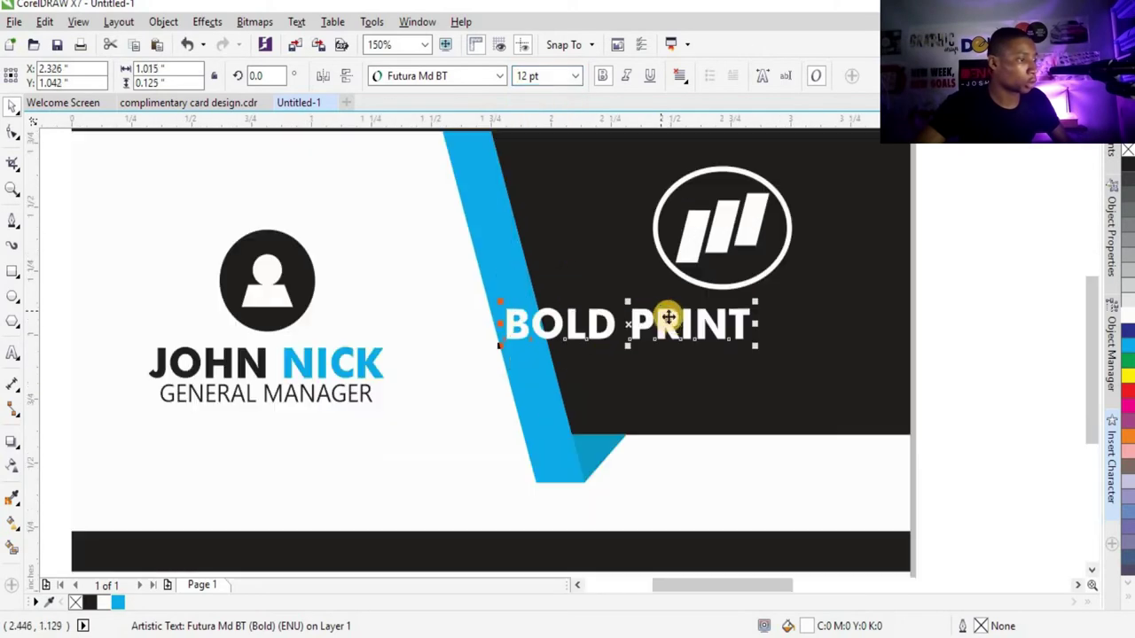
{"action": "mouse_move", "coordinate": [766, 330]}
{"action": "left_mouse_down"}
{"action": "mouse_move", "coordinate": [753, 316]}
{"action": "mouse_move", "coordinate": [766, 310]}
{"action": "left_mouse_up"}
{"action": "scroll", "coordinate": [874, 284], "scroll_direction": "down", "scroll_amount": 5}
{"action": "left_click", "coordinate": [821, 274]}
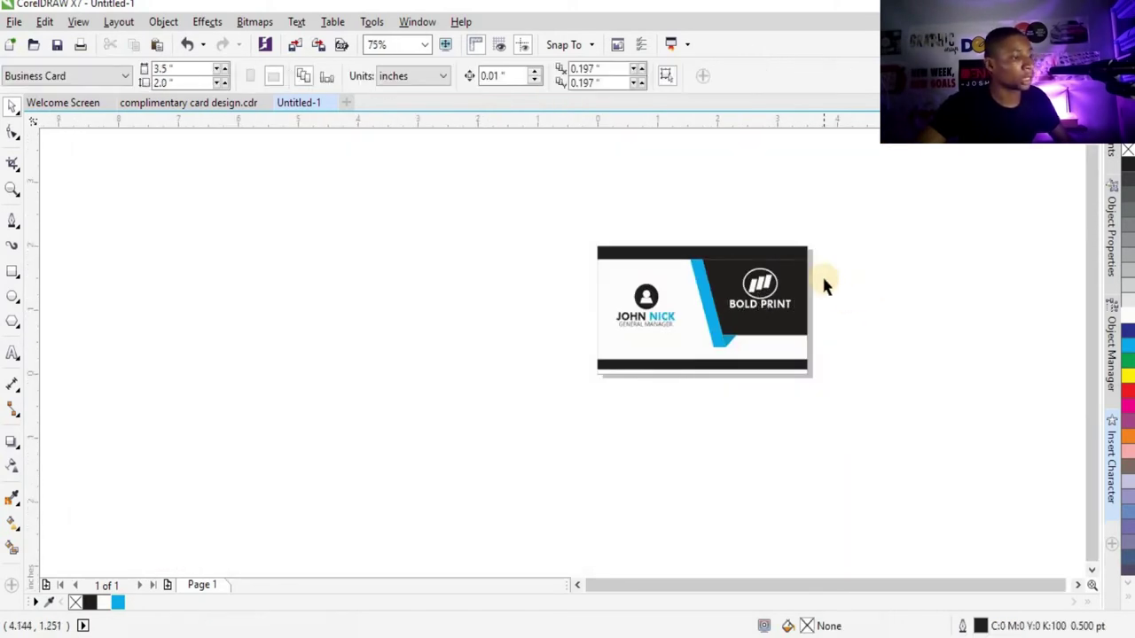
{"action": "scroll", "coordinate": [763, 317], "scroll_direction": "up", "scroll_amount": 3}
{"action": "scroll", "coordinate": [736, 333], "scroll_direction": "up", "scroll_amount": 2}
{"action": "left_click", "coordinate": [730, 329]}
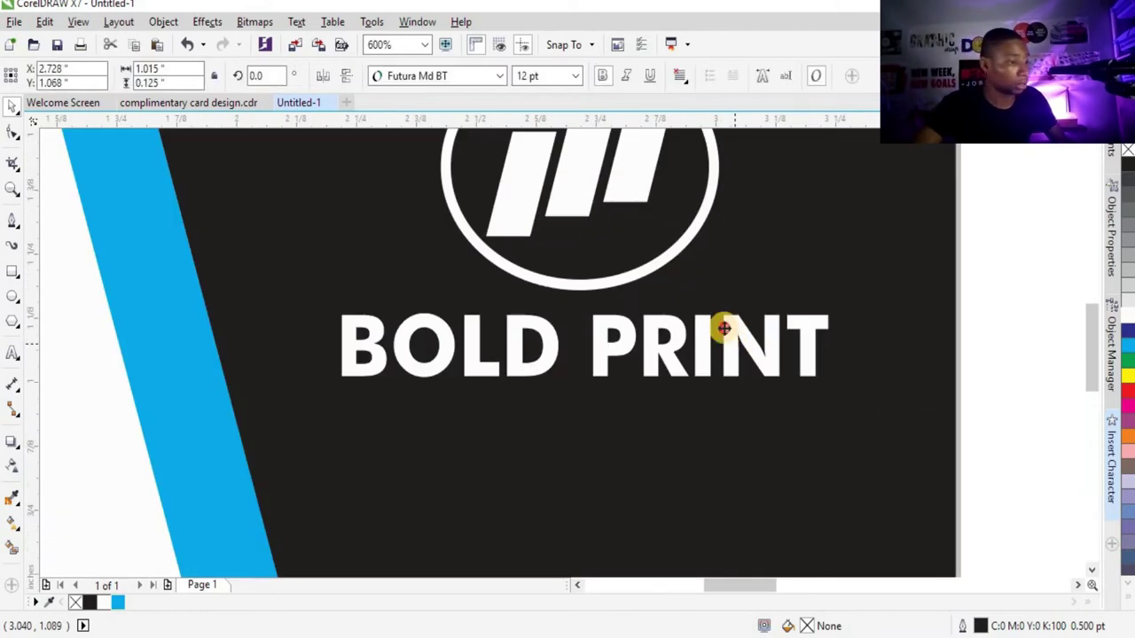
{"action": "scroll", "coordinate": [729, 329], "scroll_direction": "down", "scroll_amount": 3}
{"action": "left_click", "coordinate": [659, 279], "text": "shift"}
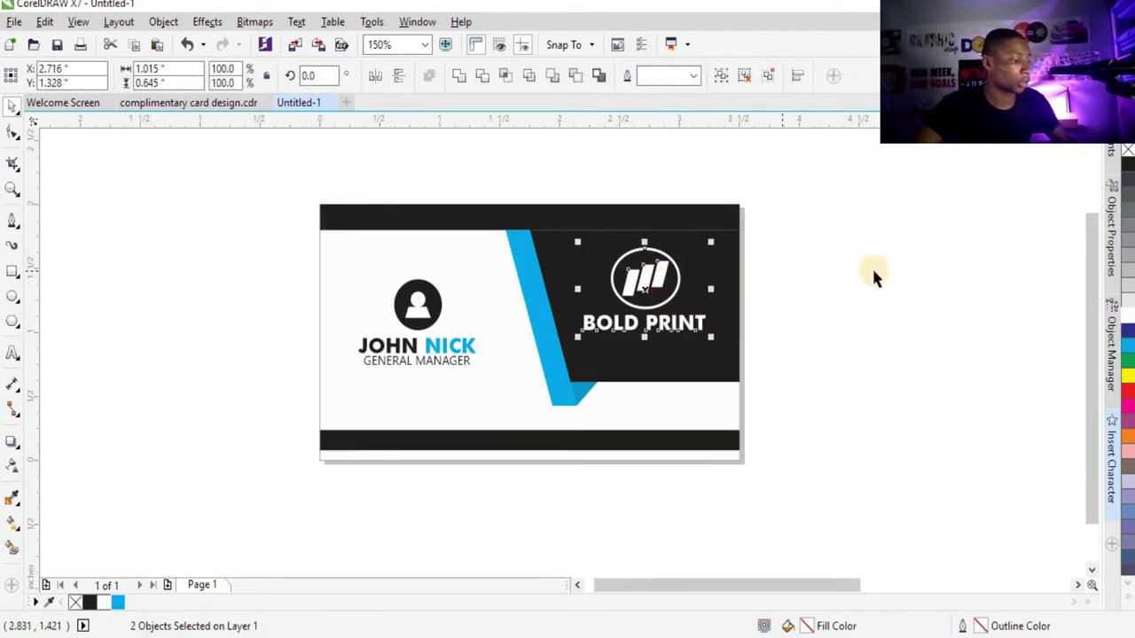
Type the tagline 'We print your imagination' in Gadugi Normal on the canvas.
{"action": "left_click", "coordinate": [116, 413]}
{"action": "left_click", "coordinate": [14, 356]}
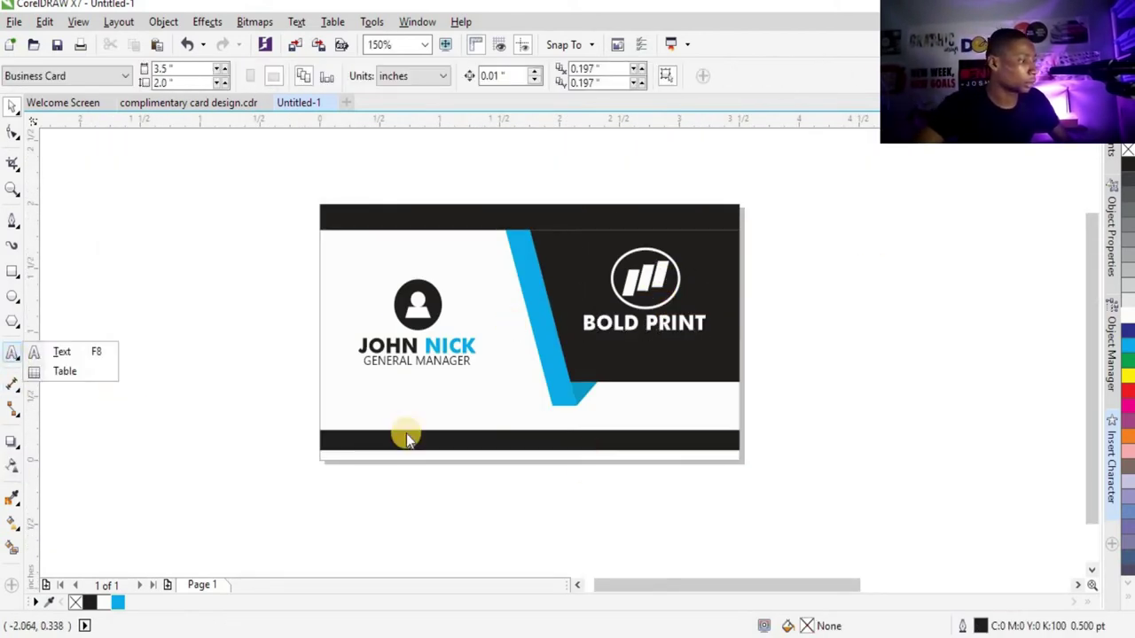
{"action": "left_click", "coordinate": [61, 351]}
{"action": "left_click", "coordinate": [861, 327]}
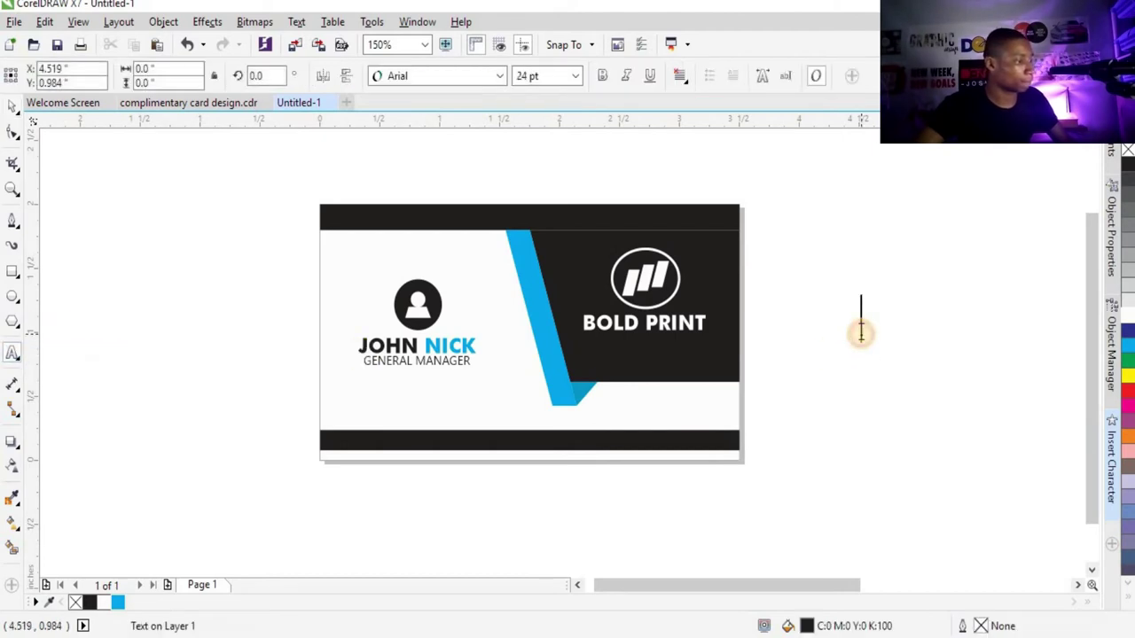
{"action": "left_click", "coordinate": [494, 77]}
{"action": "mouse_move", "coordinate": [417, 142]}
{"action": "left_click", "coordinate": [692, 142]}
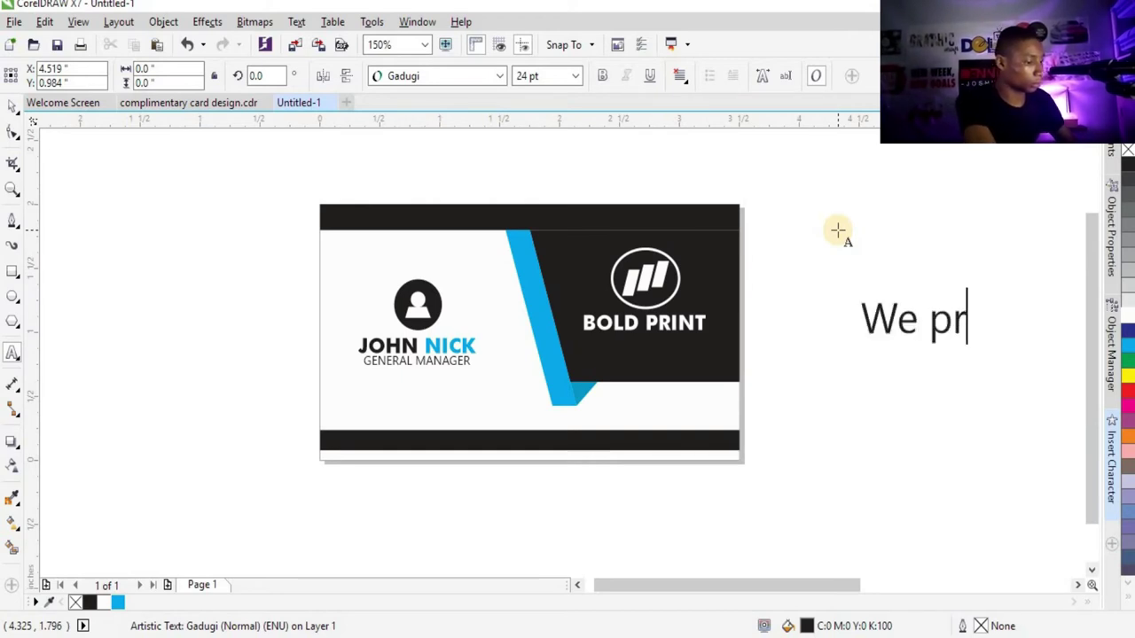
{"action": "type", "text": "We print "}
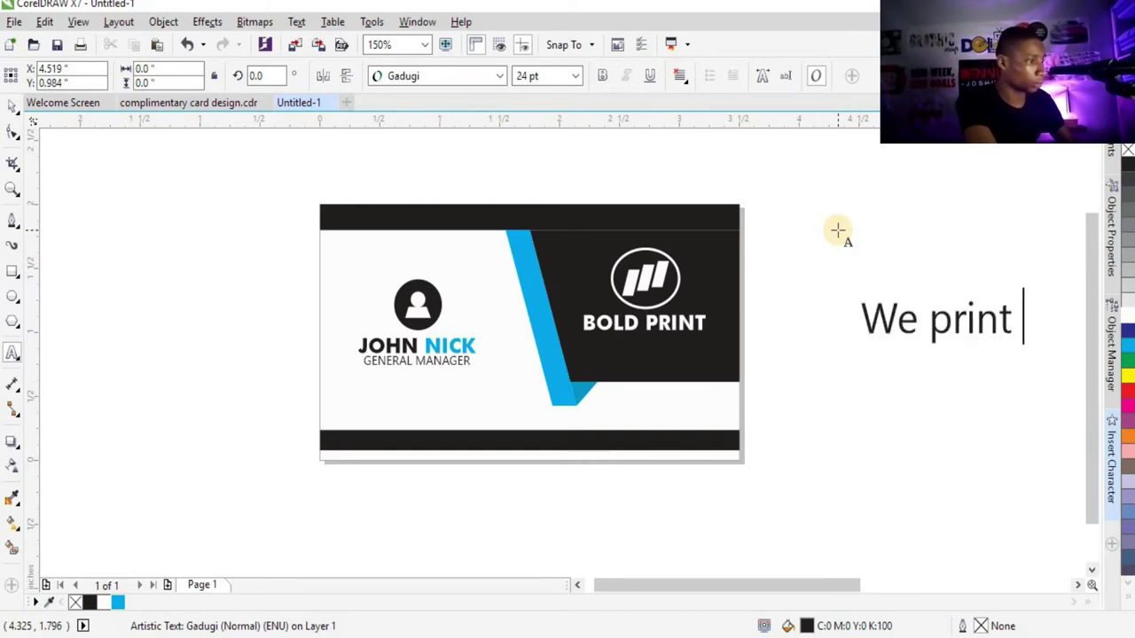
{"action": "type", "text": "your i"}
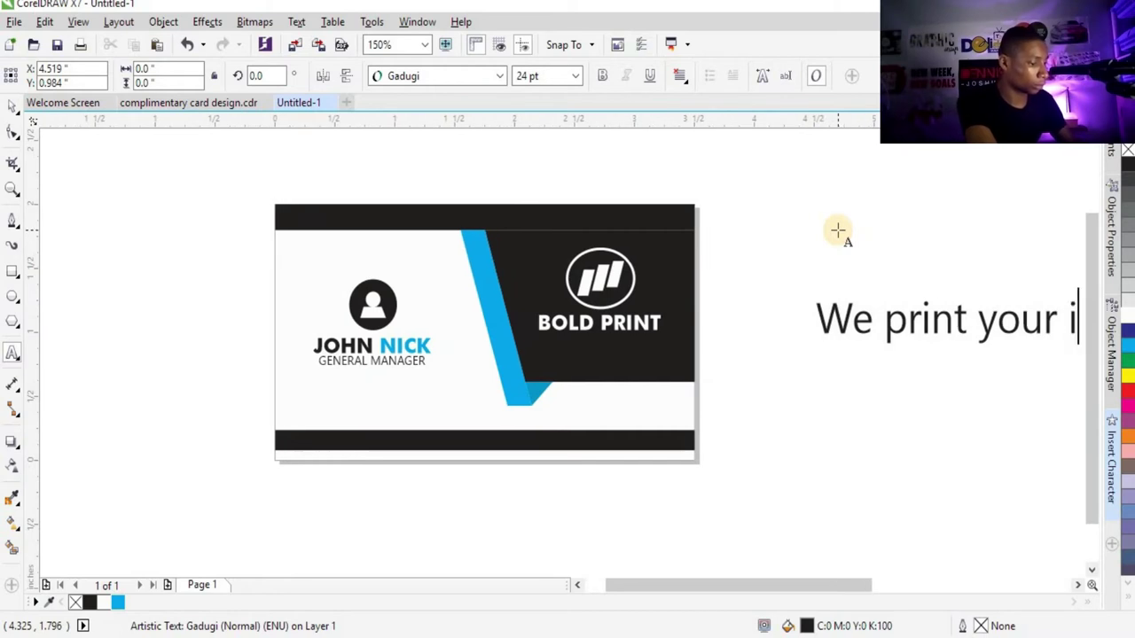
{"action": "type", "text": "ma"}
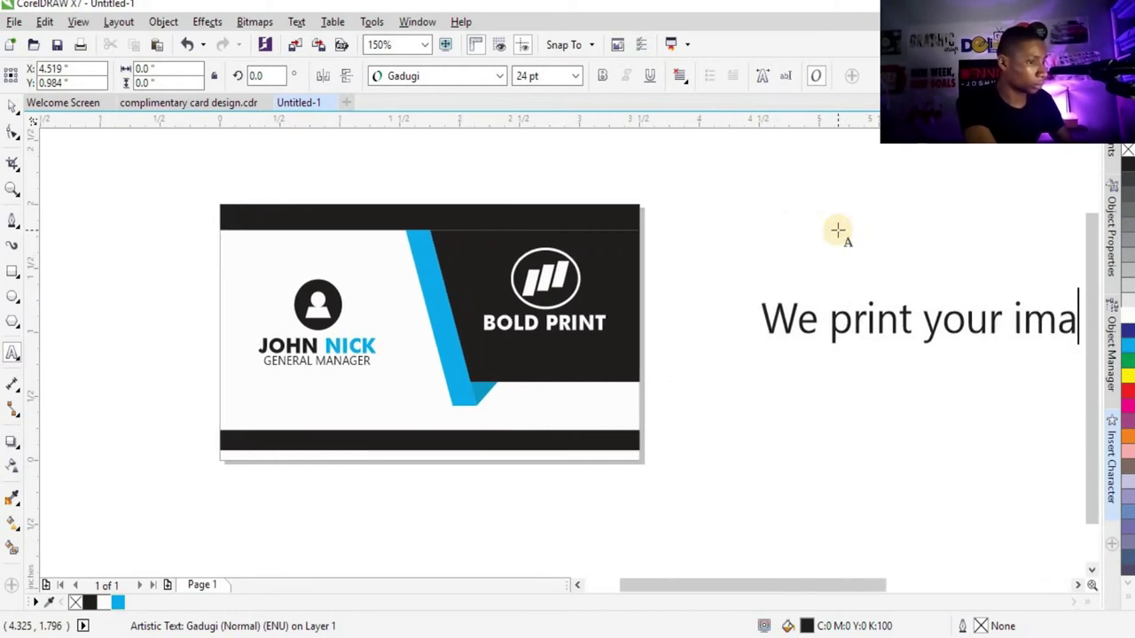
{"action": "type", "text": "gination"}
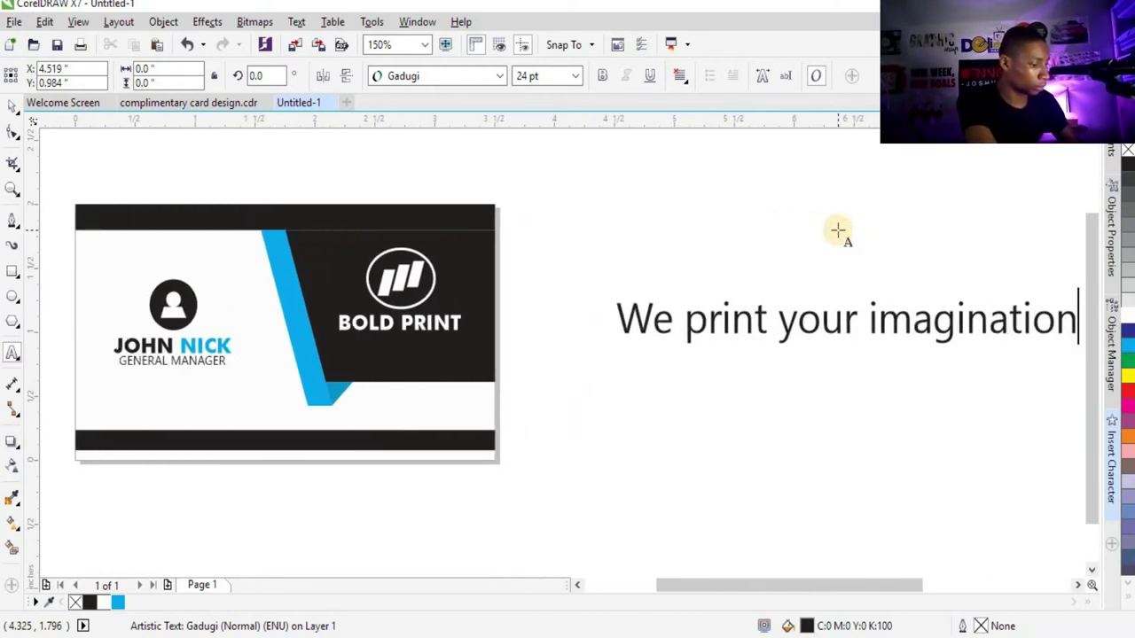
Set the tagline to 7 pt white and centre it beneath BOLD PRINT on the black panel.
{"action": "left_click", "coordinate": [12, 105]}
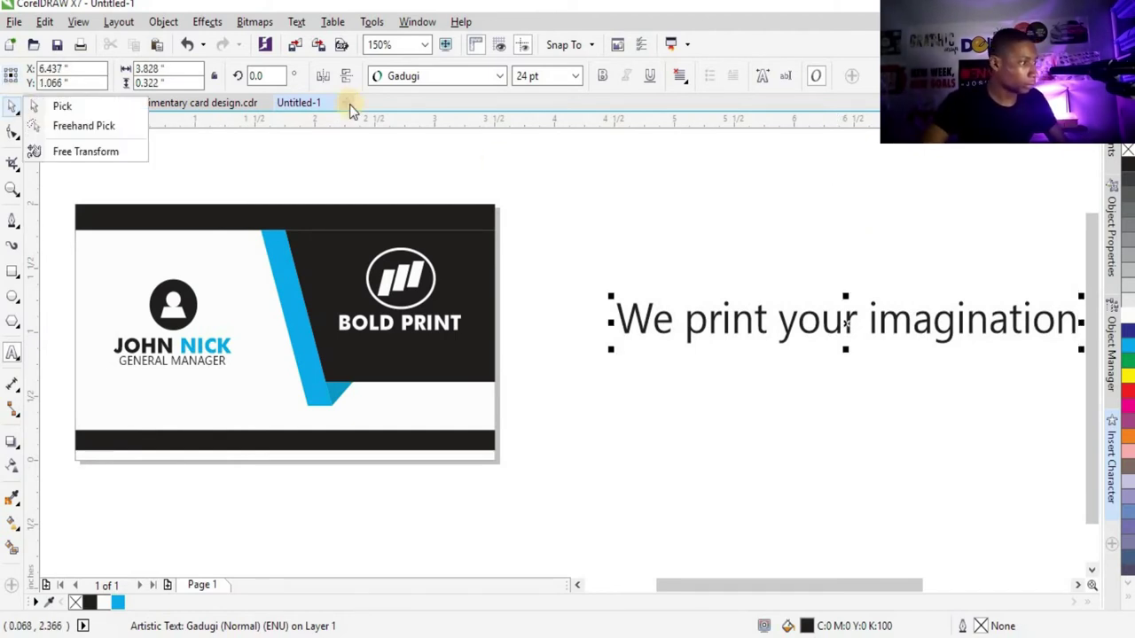
{"action": "left_click", "coordinate": [89, 108]}
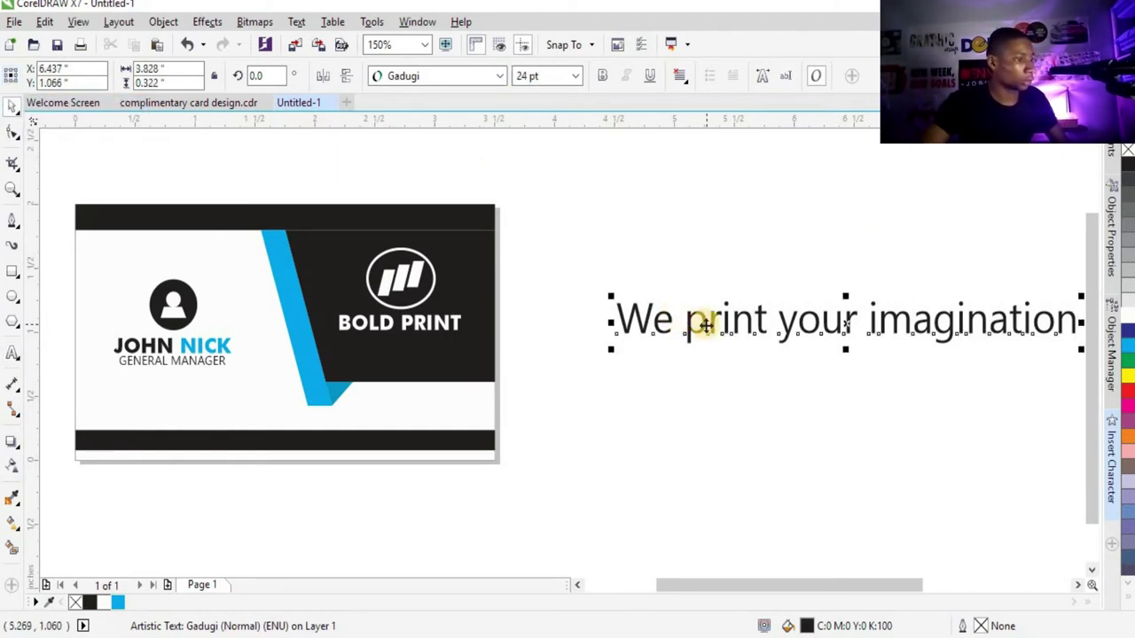
{"action": "left_click_drag", "start_coordinate": [697, 325], "coordinate": [617, 288]}
{"action": "left_click", "coordinate": [592, 162]}
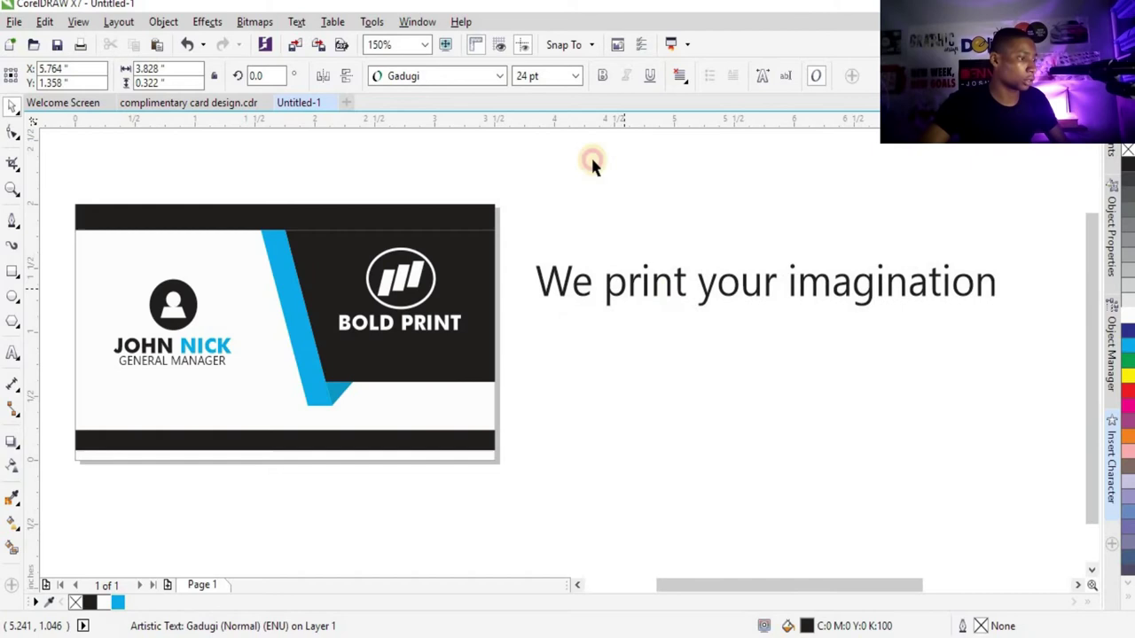
{"action": "left_click", "coordinate": [575, 76]}
{"action": "left_click", "coordinate": [541, 108]}
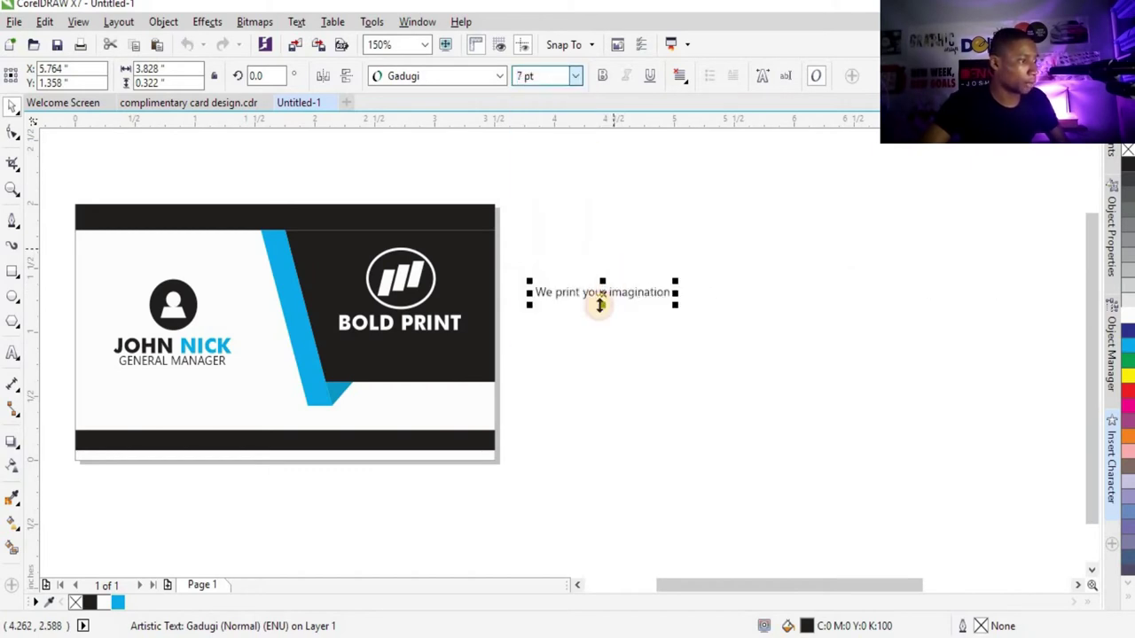
{"action": "scroll", "coordinate": [380, 350], "scroll_direction": "up", "scroll_amount": 2}
{"action": "left_click_drag", "start_coordinate": [710, 233], "coordinate": [321, 324]}
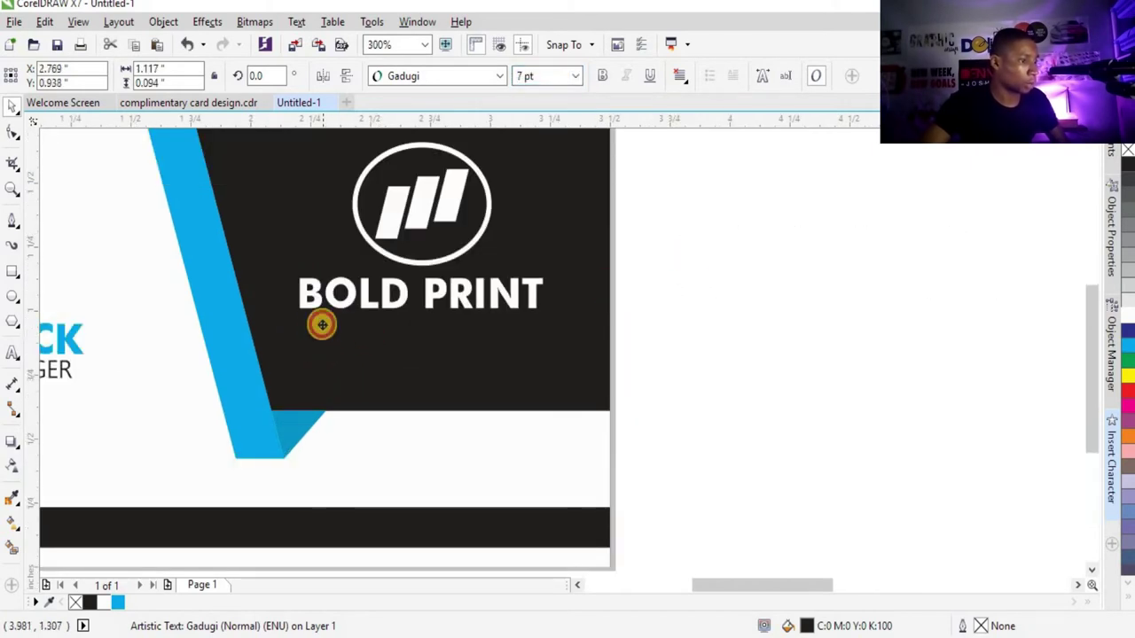
{"action": "left_click", "coordinate": [1125, 317]}
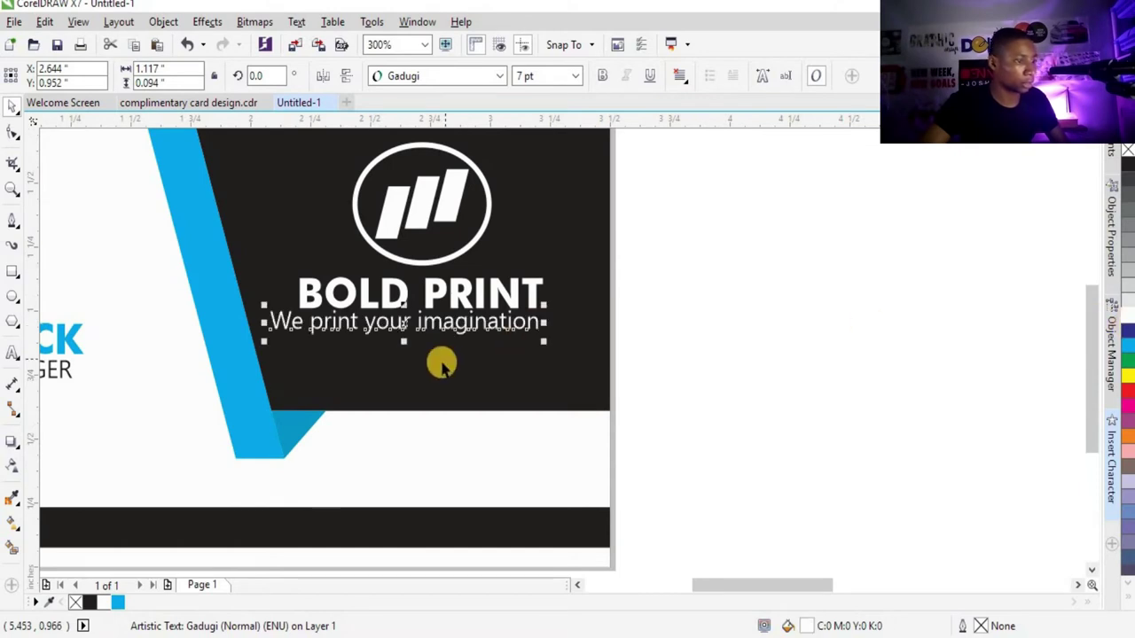
{"action": "scroll", "coordinate": [442, 363], "scroll_direction": "up", "scroll_amount": 2}
{"action": "left_click_drag", "start_coordinate": [443, 322], "coordinate": [481, 324]}
Select the logo, BOLD PRINT and tagline together, then select only the tagline.
{"action": "scroll", "coordinate": [656, 329], "scroll_direction": "down", "scroll_amount": 2}
{"action": "left_click_drag", "start_coordinate": [779, 176], "coordinate": [509, 351]}
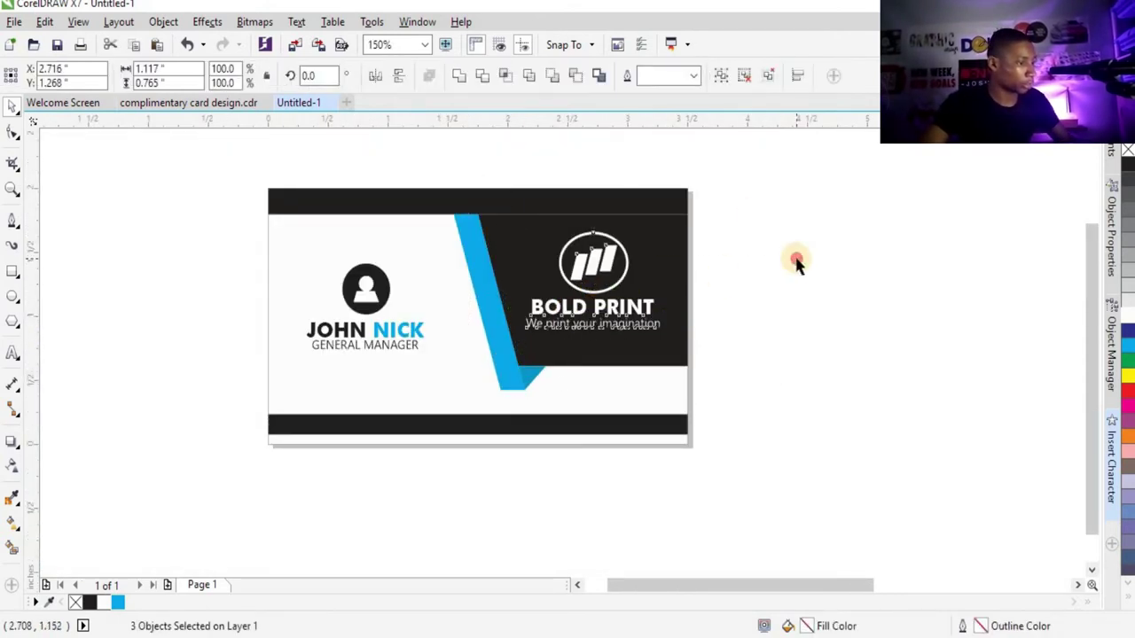
{"action": "left_click", "coordinate": [796, 261]}
{"action": "scroll", "coordinate": [713, 304], "scroll_direction": "down", "scroll_amount": 1}
{"action": "scroll", "coordinate": [652, 319], "scroll_direction": "up", "scroll_amount": 1}
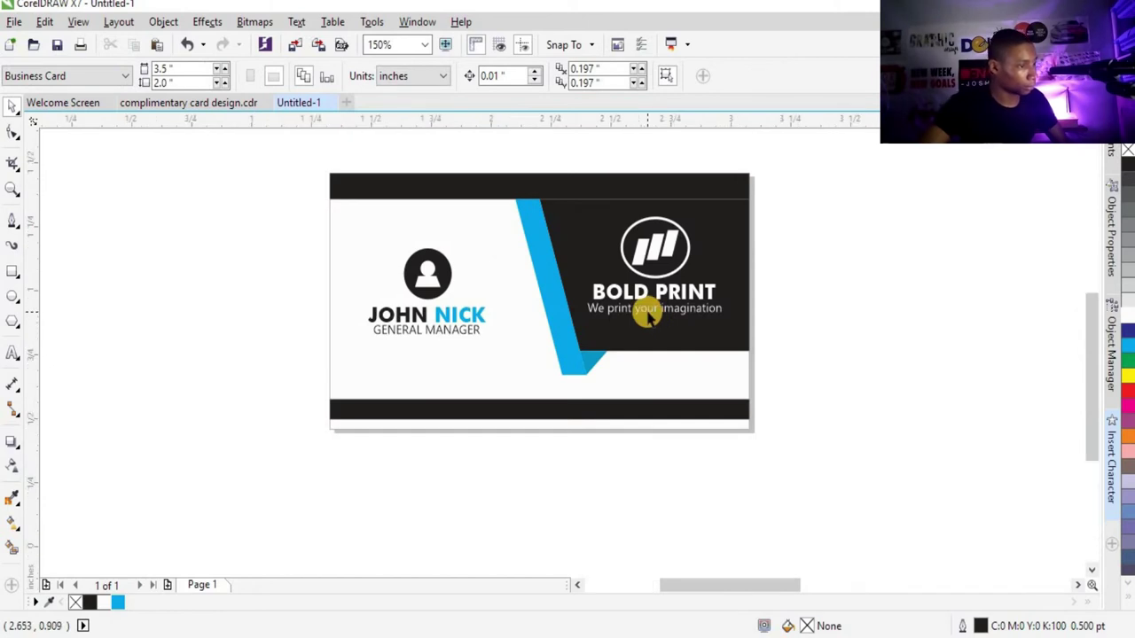
{"action": "scroll", "coordinate": [651, 314], "scroll_direction": "up", "scroll_amount": 1}
{"action": "scroll", "coordinate": [747, 298], "scroll_direction": "up", "scroll_amount": 1}
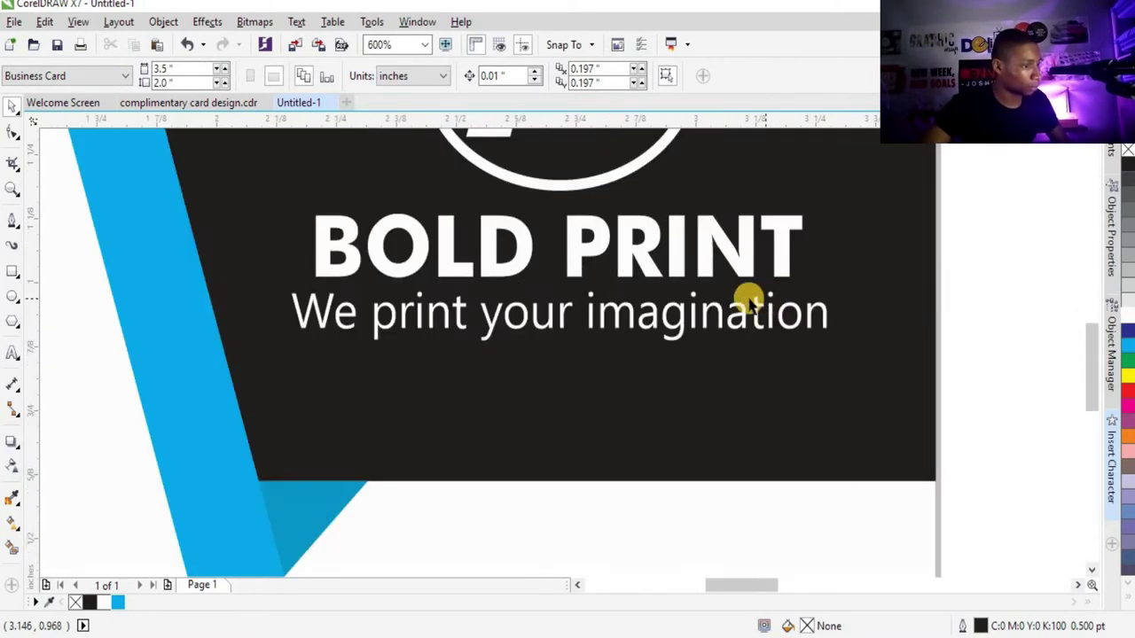
{"action": "scroll", "coordinate": [742, 303], "scroll_direction": "down", "scroll_amount": 3}
{"action": "scroll", "coordinate": [736, 307], "scroll_direction": "up", "scroll_amount": 1}
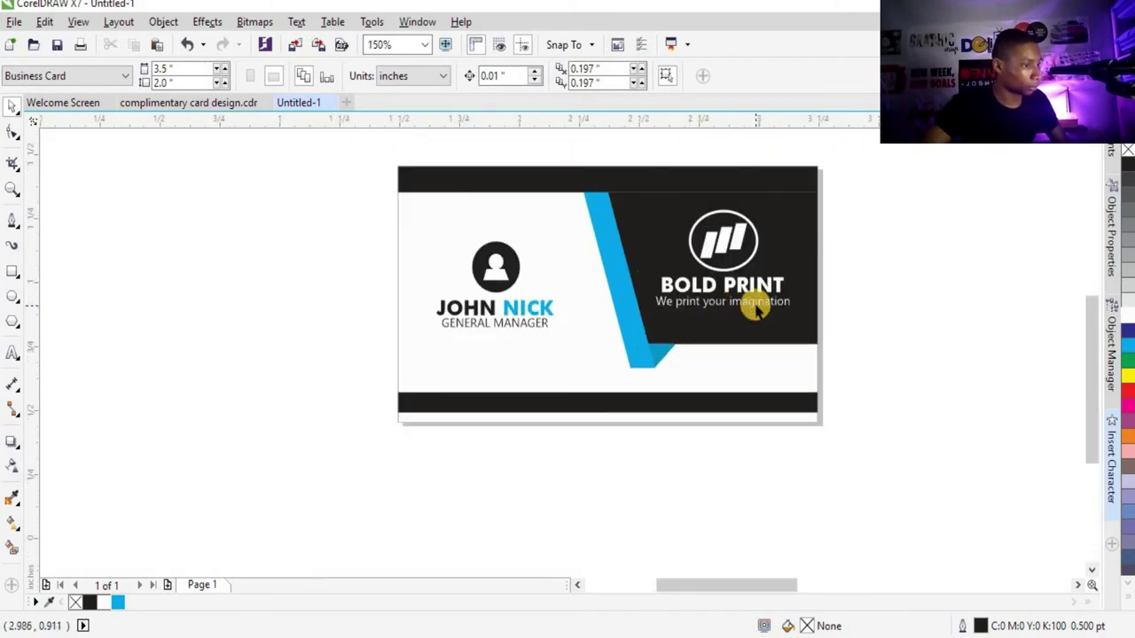
{"action": "scroll", "coordinate": [753, 300], "scroll_direction": "up", "scroll_amount": 2}
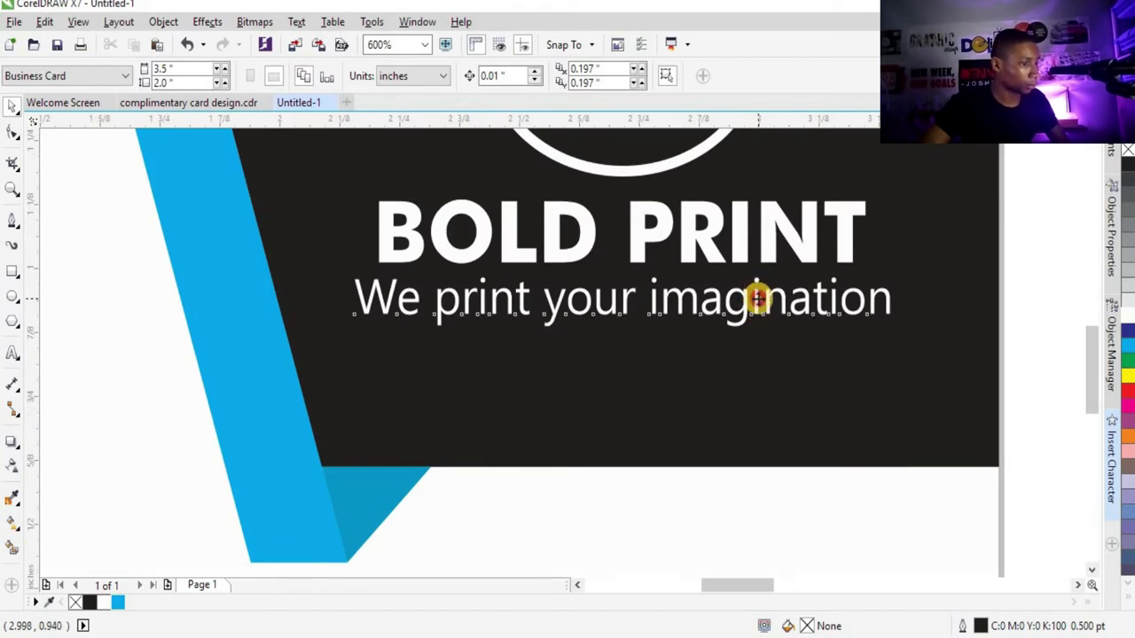
{"action": "left_click", "coordinate": [756, 299]}
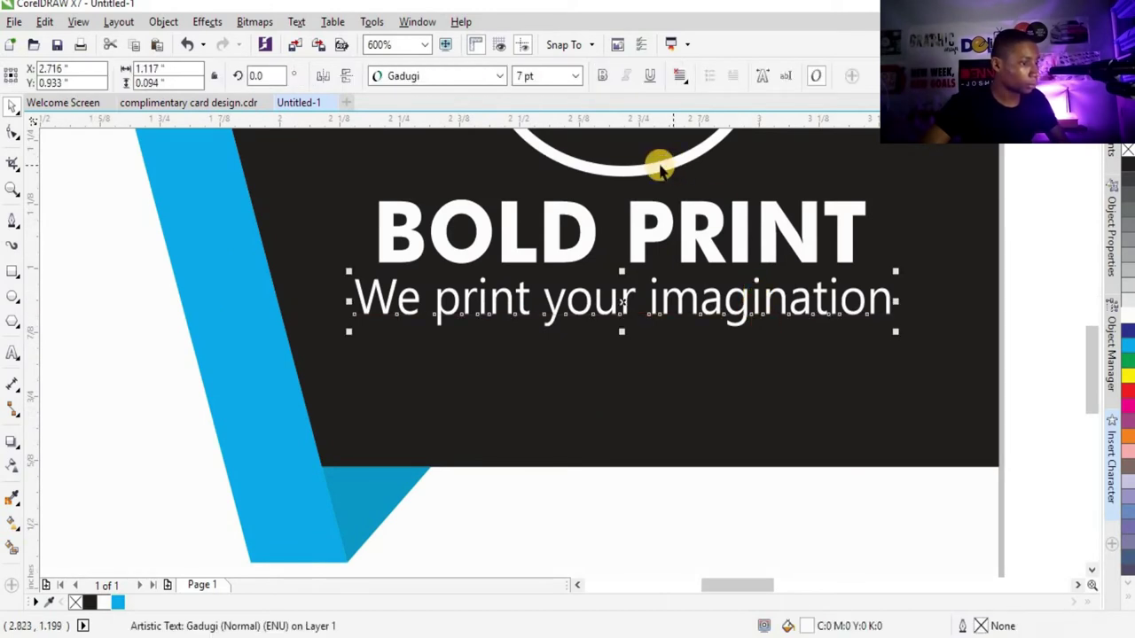
Change the tagline's case to UPPERCASE so it reads WE PRINT YOUR IMAGINATION.
{"action": "left_click", "coordinate": [301, 22]}
{"action": "left_click", "coordinate": [355, 448]}
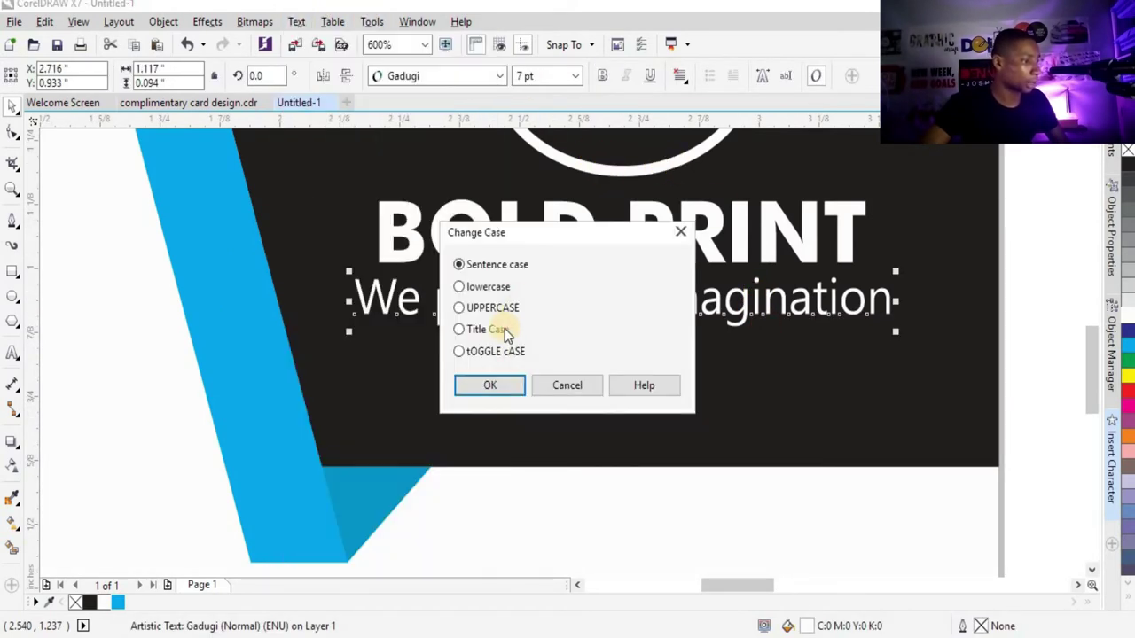
{"action": "left_click", "coordinate": [508, 311]}
{"action": "left_click", "coordinate": [491, 385]}
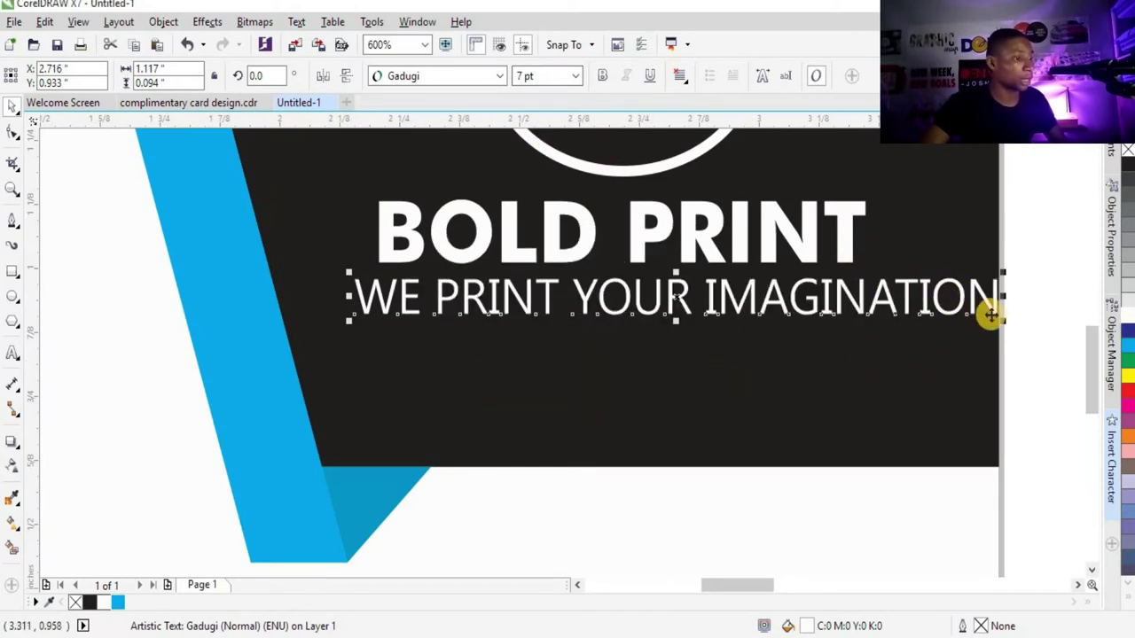
Shrink the tagline to about three quarters and centre it under BOLD PRINT.
{"action": "left_click_drag", "start_coordinate": [1002, 323], "coordinate": [804, 344]}
{"action": "left_click", "coordinate": [809, 251], "text": "shift"}
{"action": "key", "text": "c"}
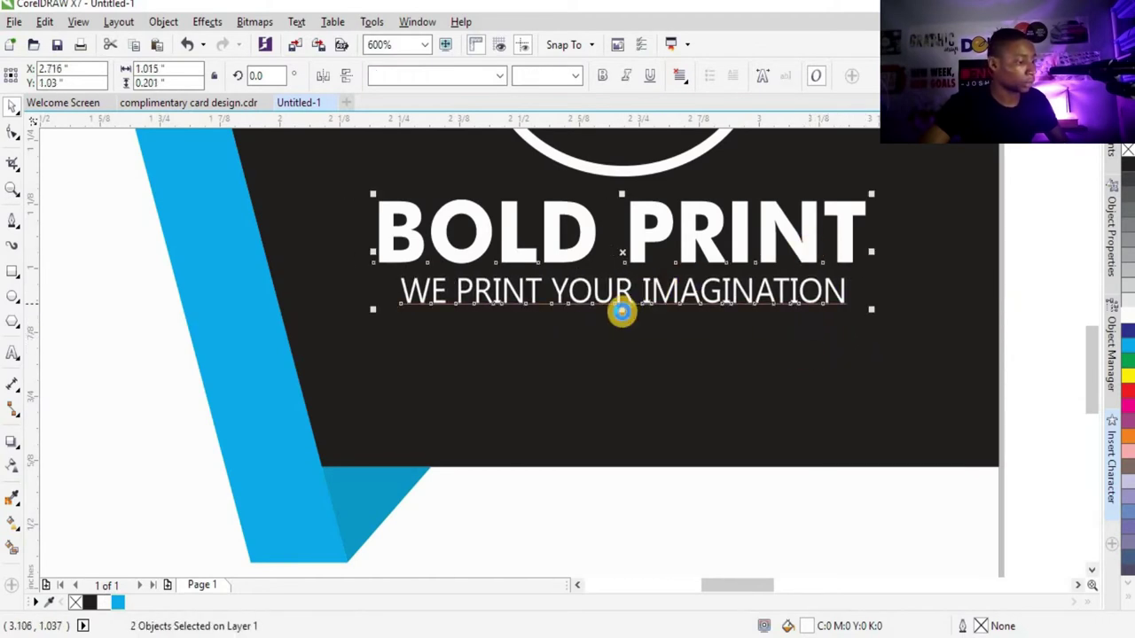
Enlarge BOLD PRINT and the tagline together slightly, then clear the selection.
{"action": "scroll", "coordinate": [621, 310], "scroll_direction": "down", "scroll_amount": 3}
{"action": "left_click_drag", "start_coordinate": [878, 235], "coordinate": [452, 357]}
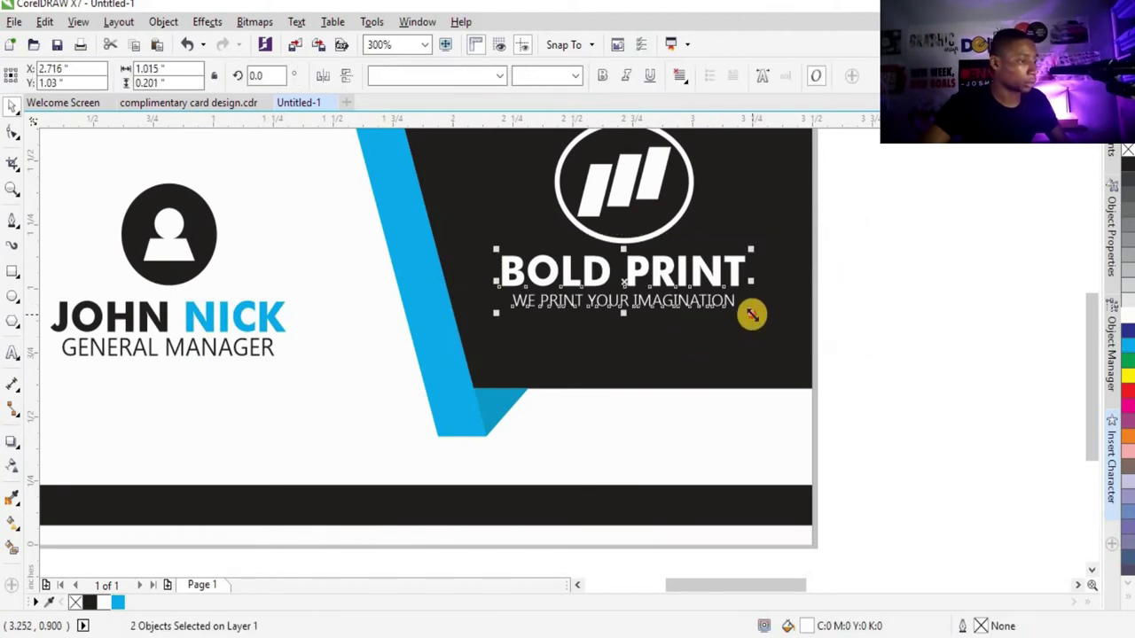
{"action": "left_click_drag", "start_coordinate": [751, 314], "coordinate": [769, 326]}
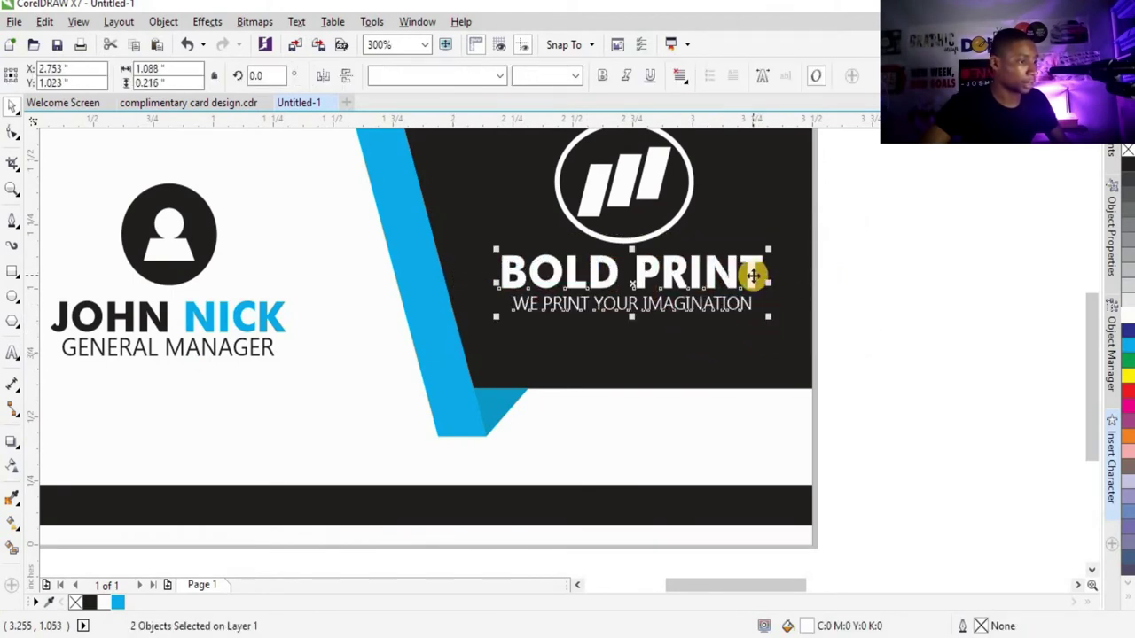
{"action": "left_click", "coordinate": [653, 210], "text": "shift"}
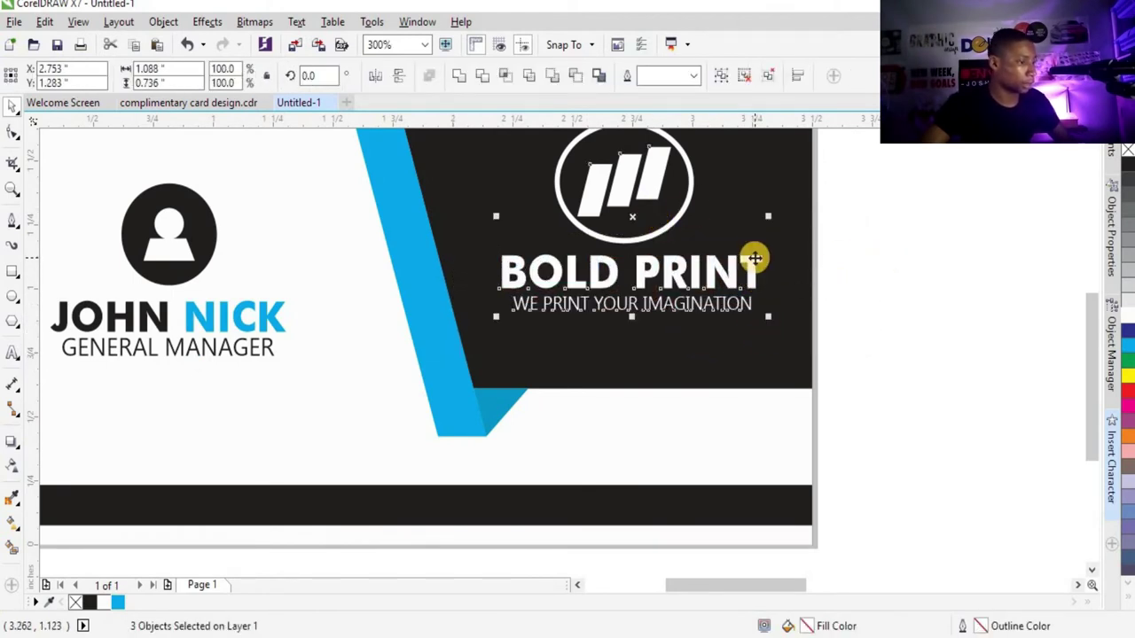
{"action": "scroll", "coordinate": [714, 329], "scroll_direction": "down", "scroll_amount": 3}
{"action": "left_click", "coordinate": [811, 278]}
{"action": "scroll", "coordinate": [701, 328], "scroll_direction": "up", "scroll_amount": 2}
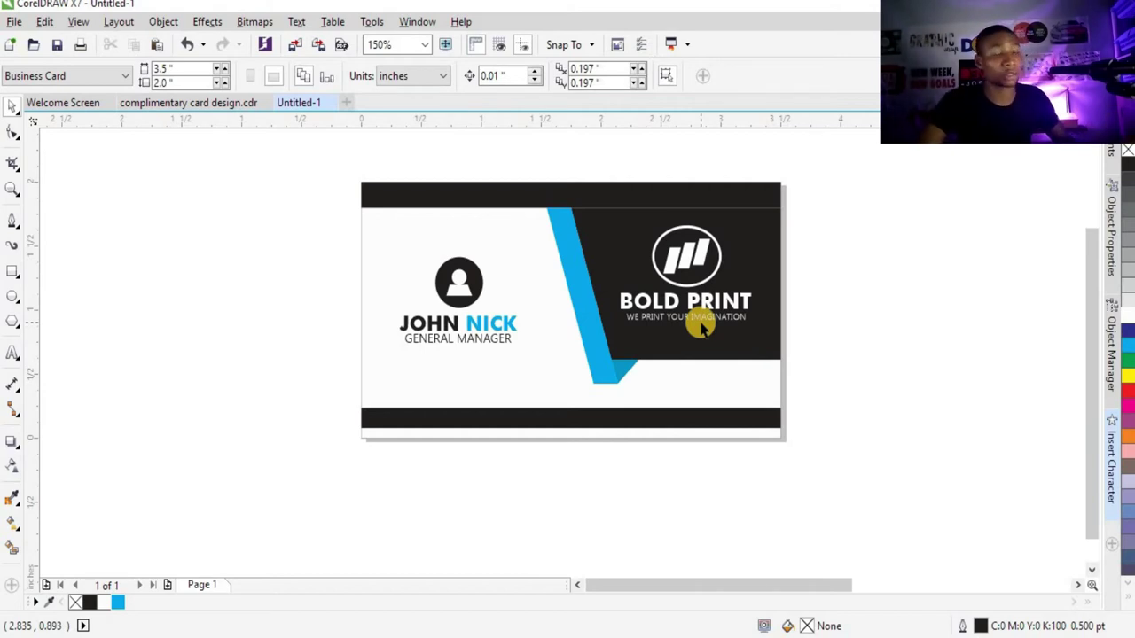
{"action": "scroll", "coordinate": [603, 474], "scroll_direction": "up", "scroll_amount": 1}
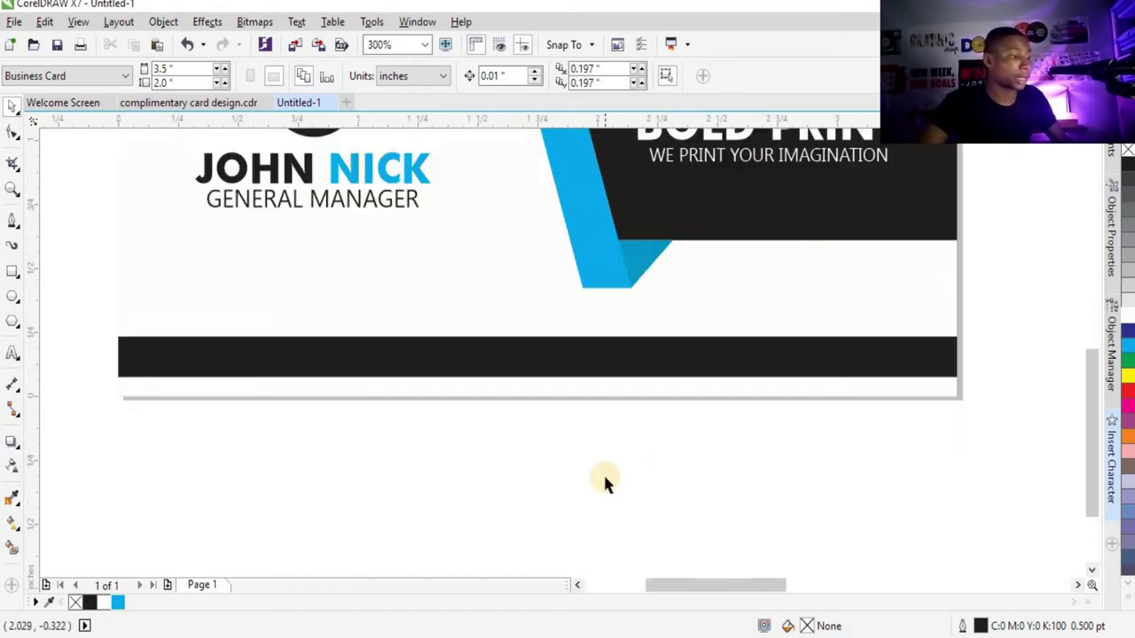
{"action": "key", "text": "F8"}
{"action": "left_click", "coordinate": [242, 489]}
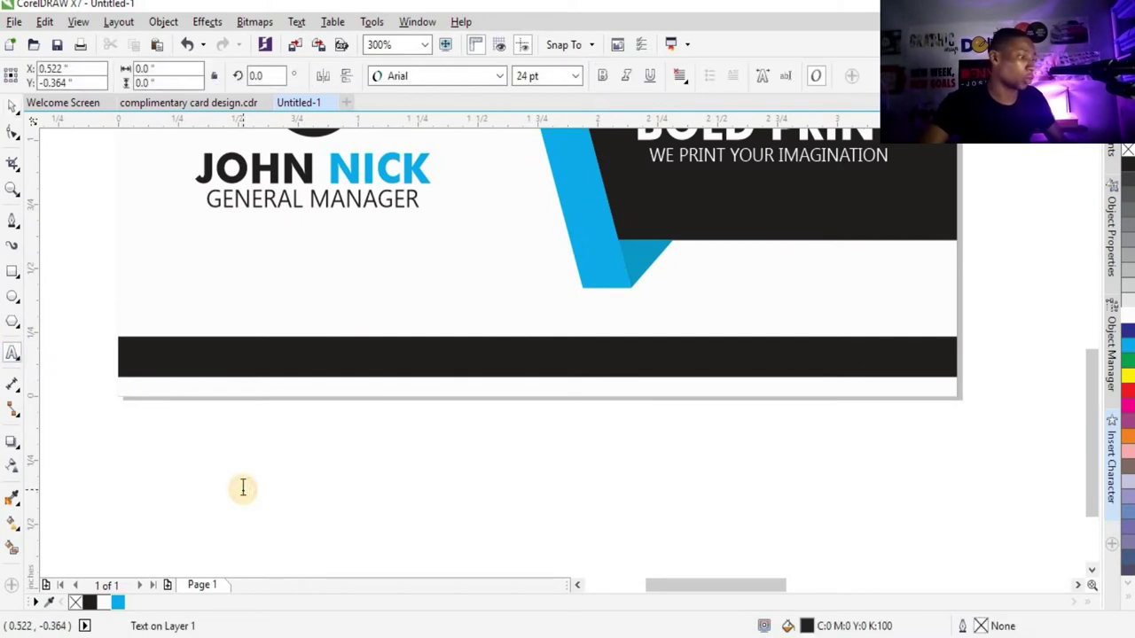
{"action": "type", "text": "WWW"}
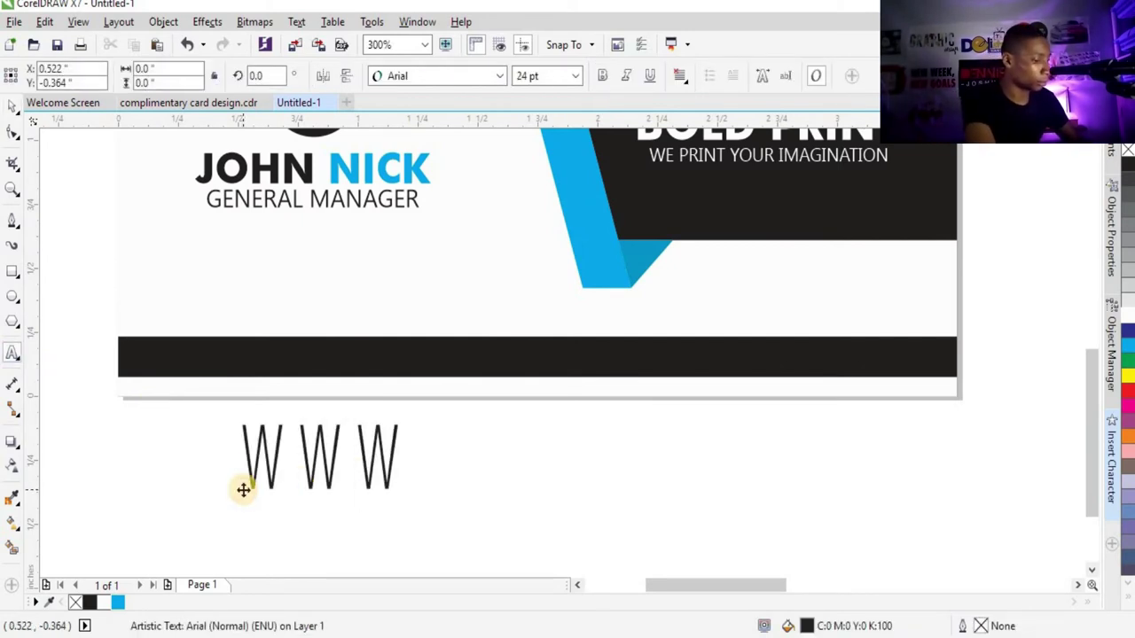
{"action": "type", "text": "."}
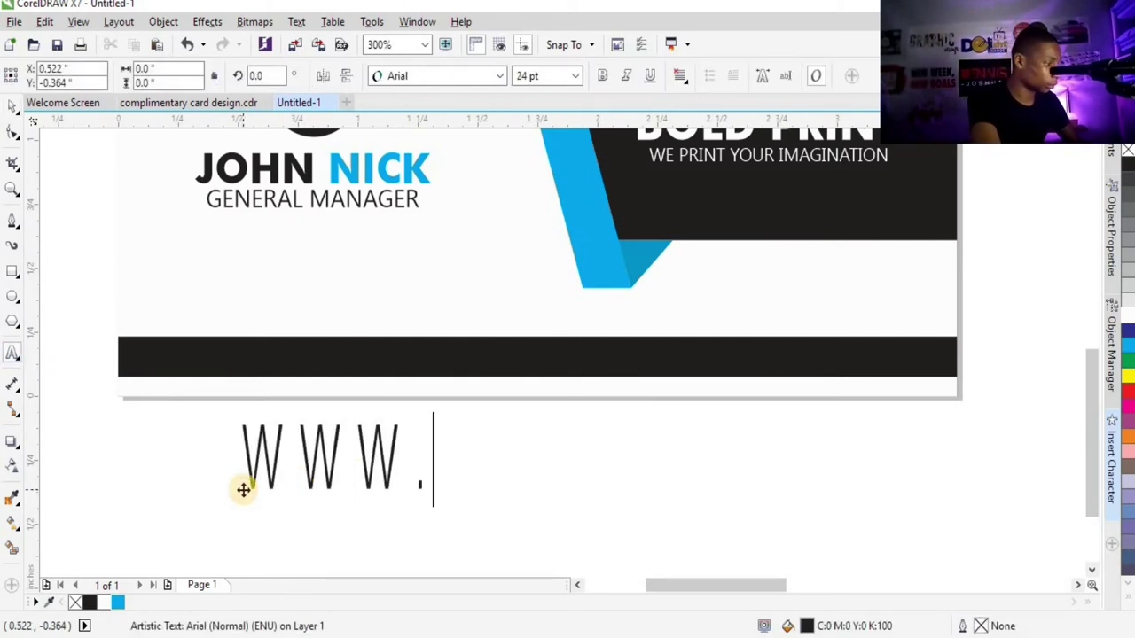
{"action": "type", "text": "BOL"}
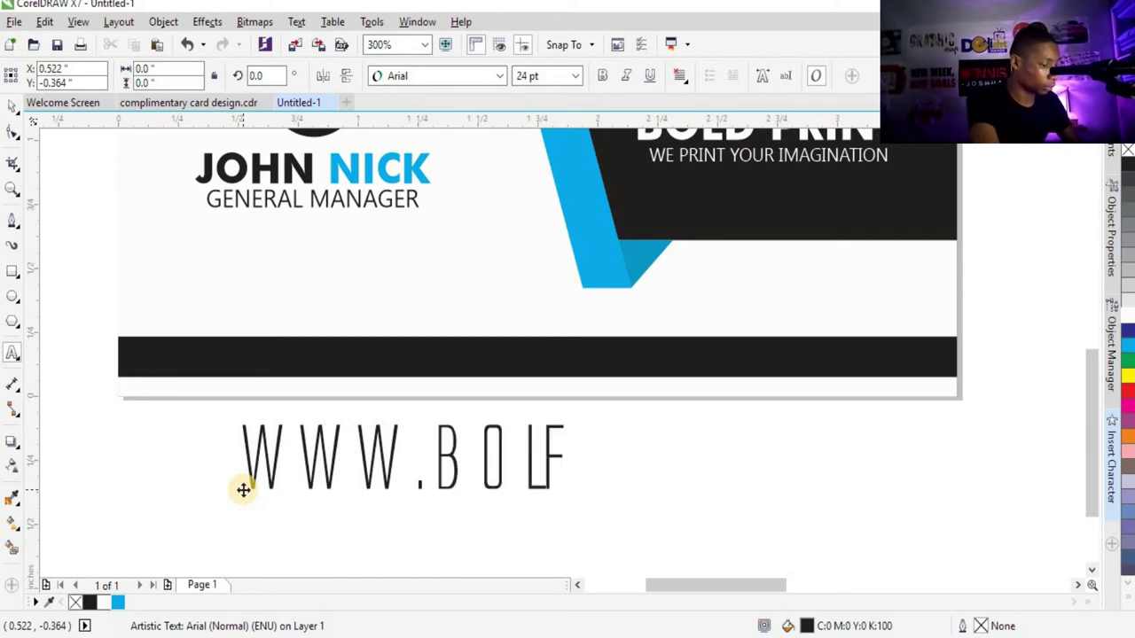
{"action": "type", "text": "DPR"}
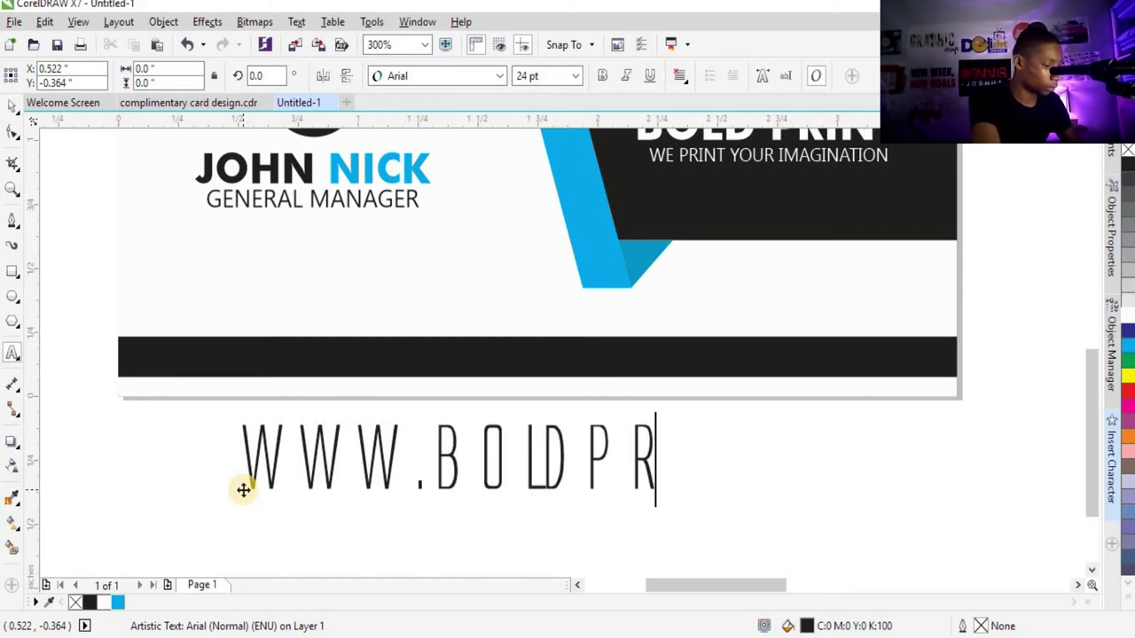
{"action": "type", "text": "INT."}
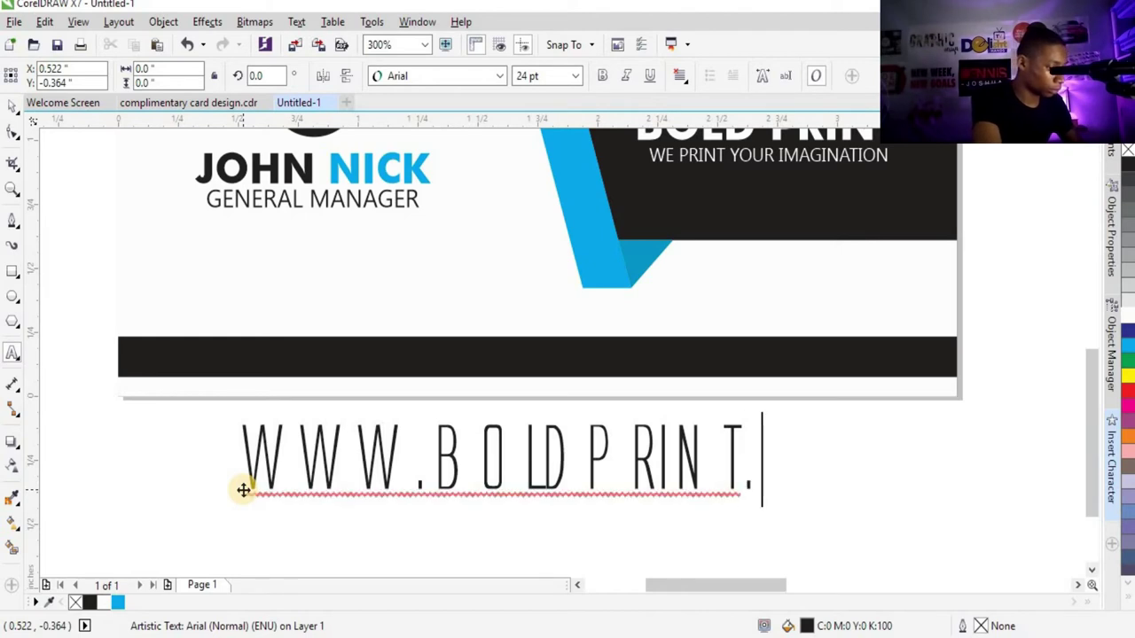
{"action": "type", "text": "COM"}
{"action": "key", "text": "Escape"}
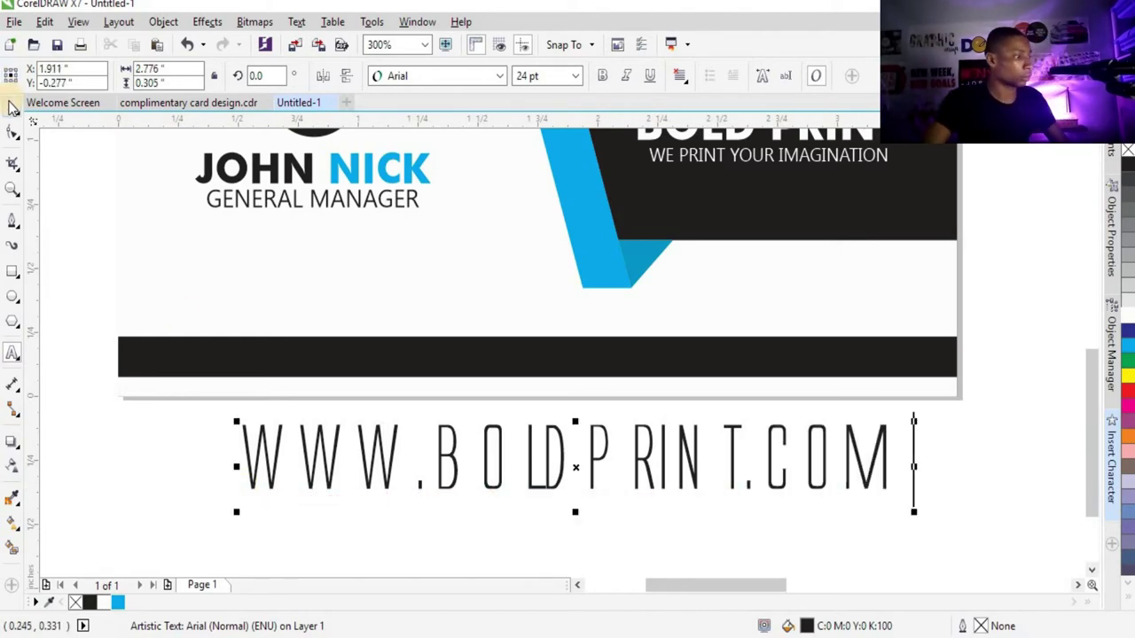
Set the web address in Gadugi at 7 pt.
{"action": "left_click", "coordinate": [406, 77]}
{"action": "mouse_move", "coordinate": [413, 124]}
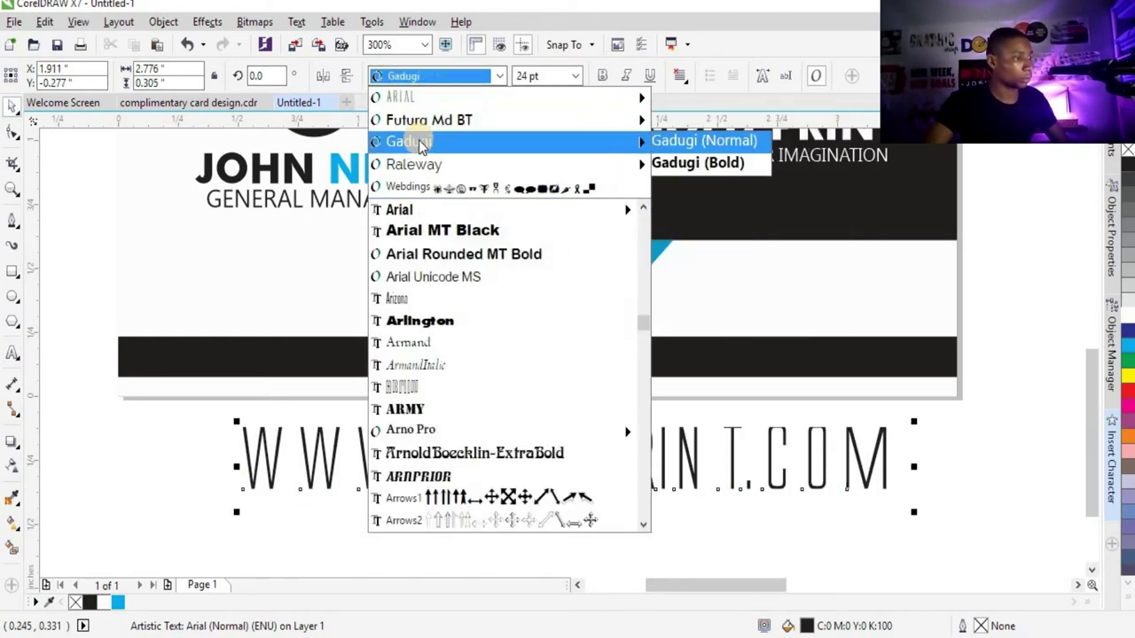
{"action": "left_click", "coordinate": [418, 144]}
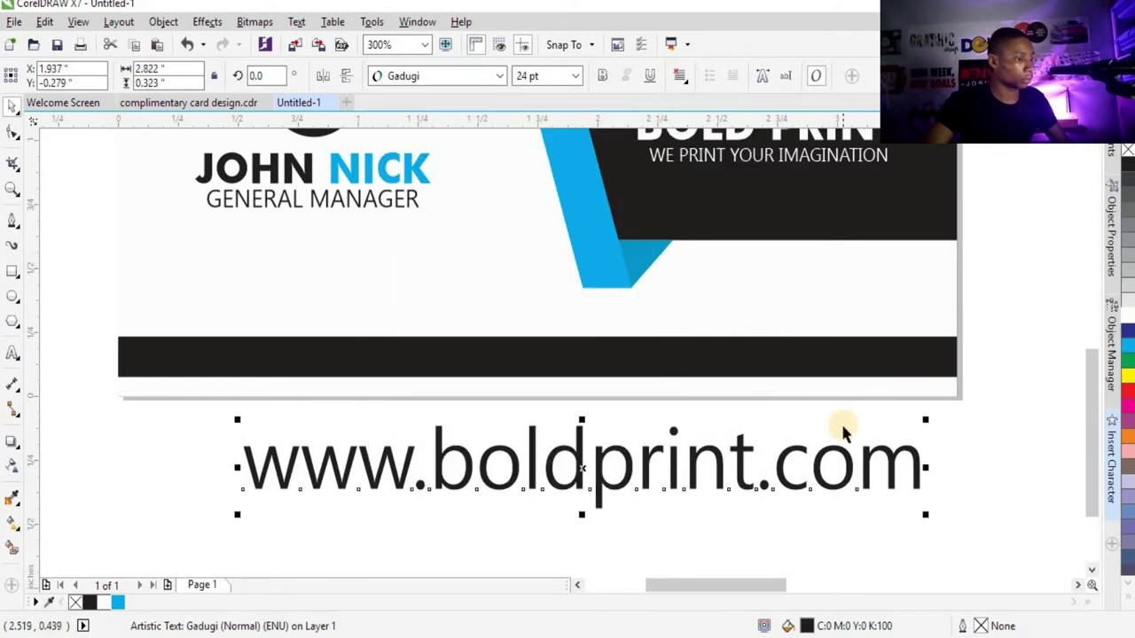
{"action": "left_click", "coordinate": [581, 82]}
{"action": "left_click", "coordinate": [581, 81]}
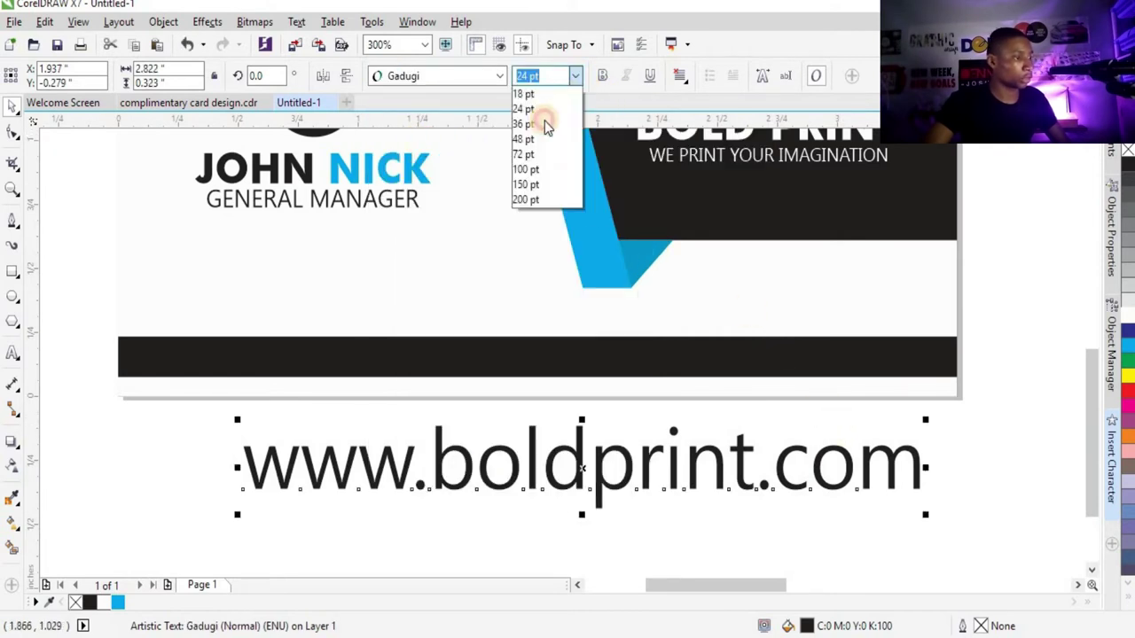
{"action": "left_click", "coordinate": [536, 111]}
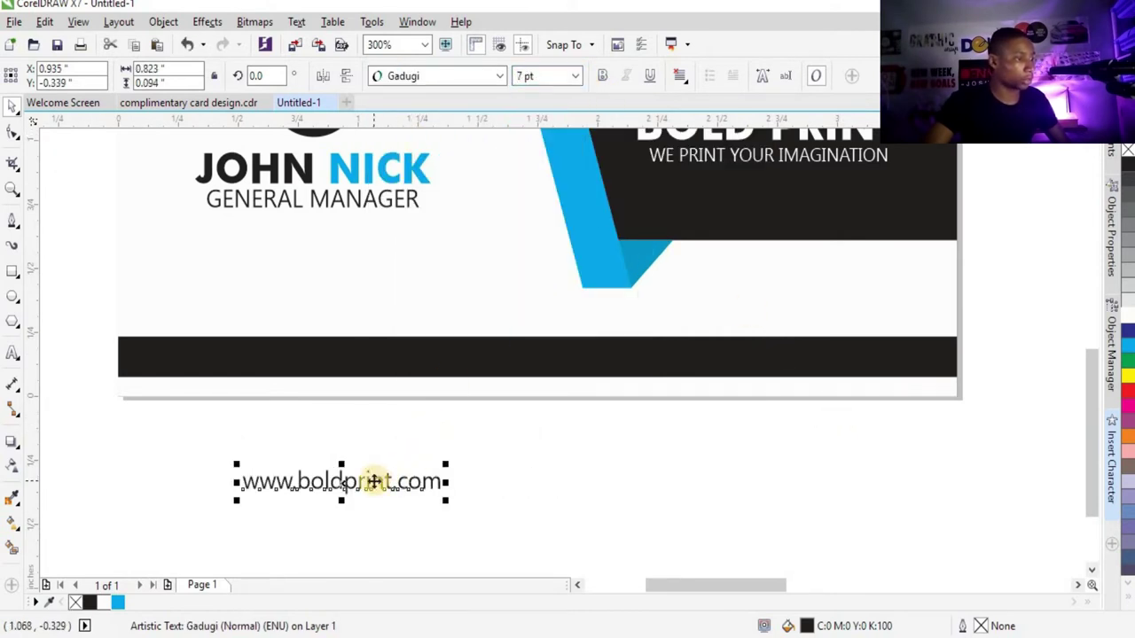
Make the web address white and centre it on the bottom black band.
{"action": "left_click_drag", "start_coordinate": [375, 479], "coordinate": [567, 355]}
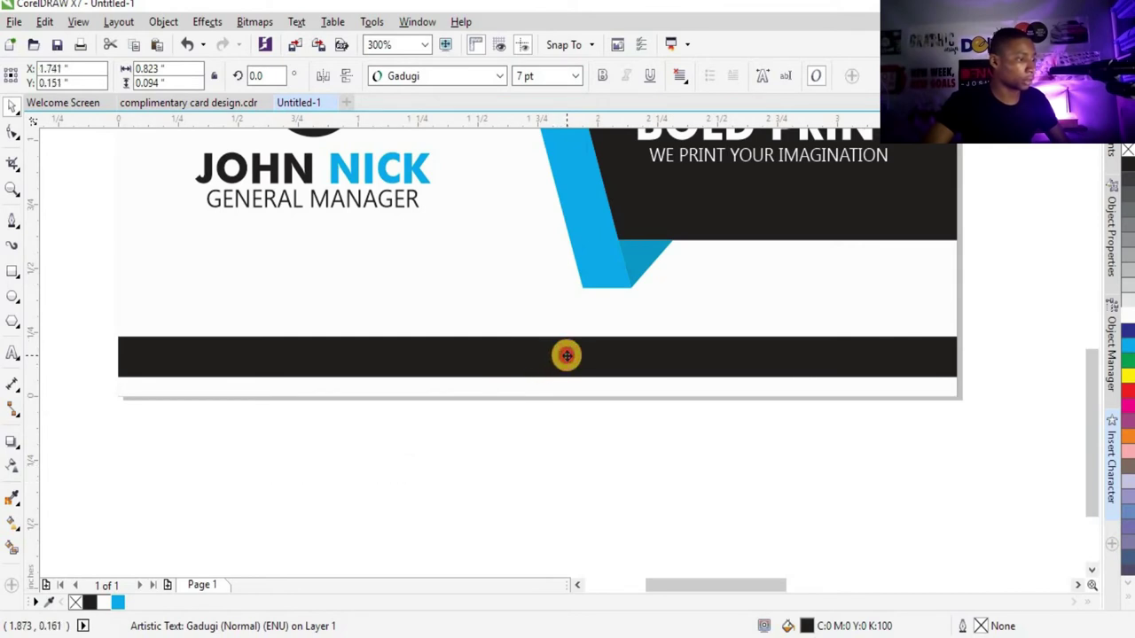
{"action": "left_click", "coordinate": [1126, 318]}
{"action": "left_click", "coordinate": [814, 365], "text": "shift"}
{"action": "key", "text": "e"}
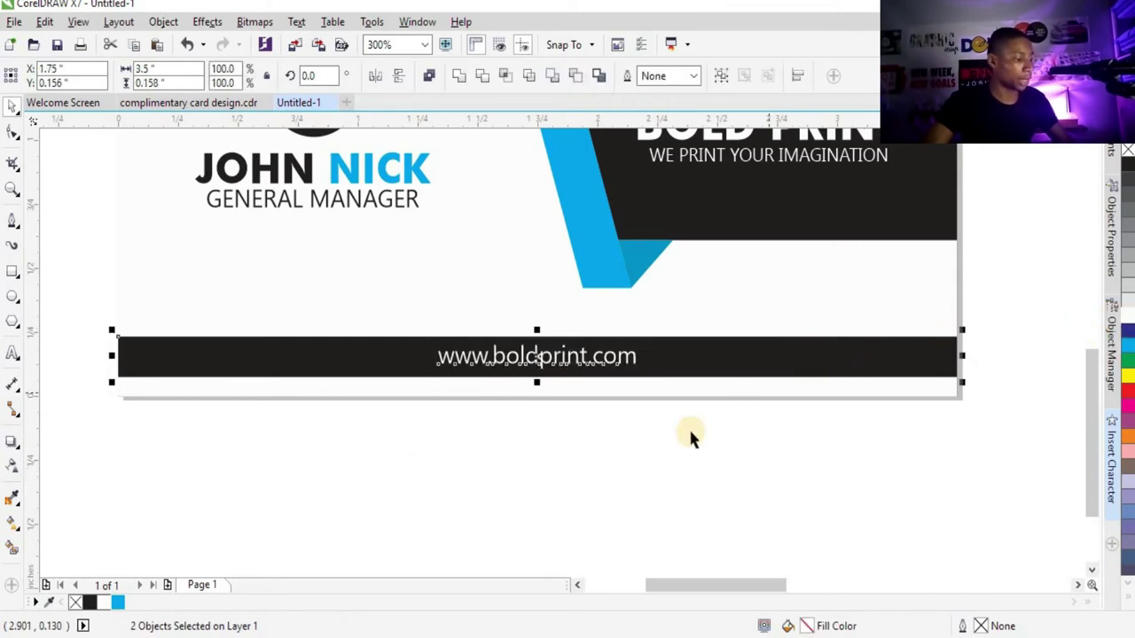
{"action": "left_click", "coordinate": [553, 473]}
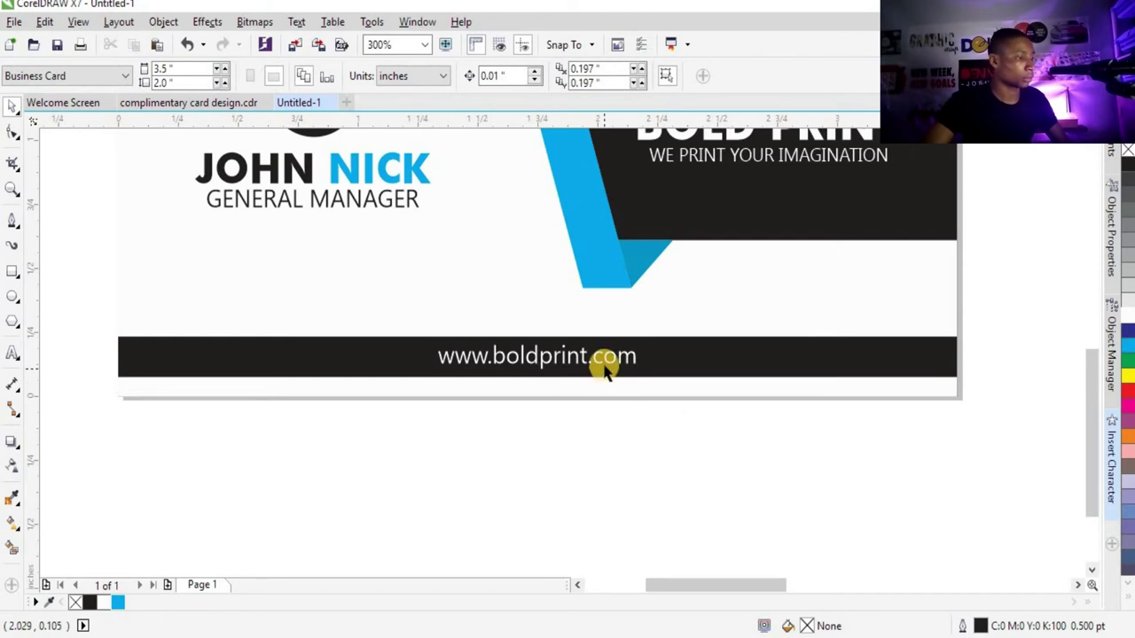
{"action": "left_click", "coordinate": [601, 365]}
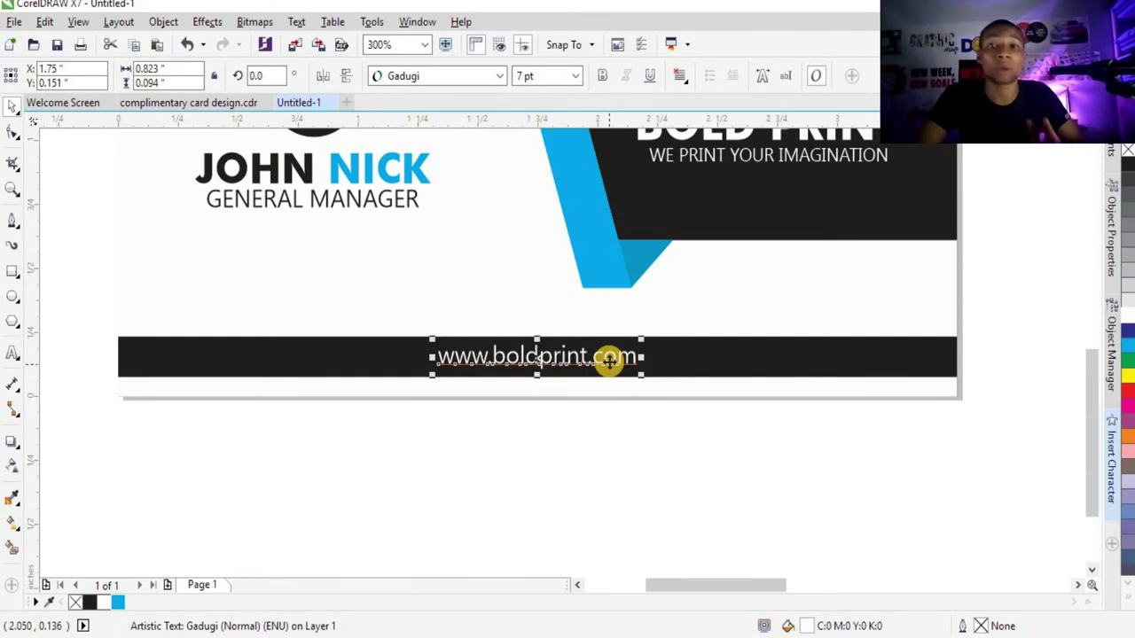
{"action": "left_click", "coordinate": [707, 359], "text": "shift"}
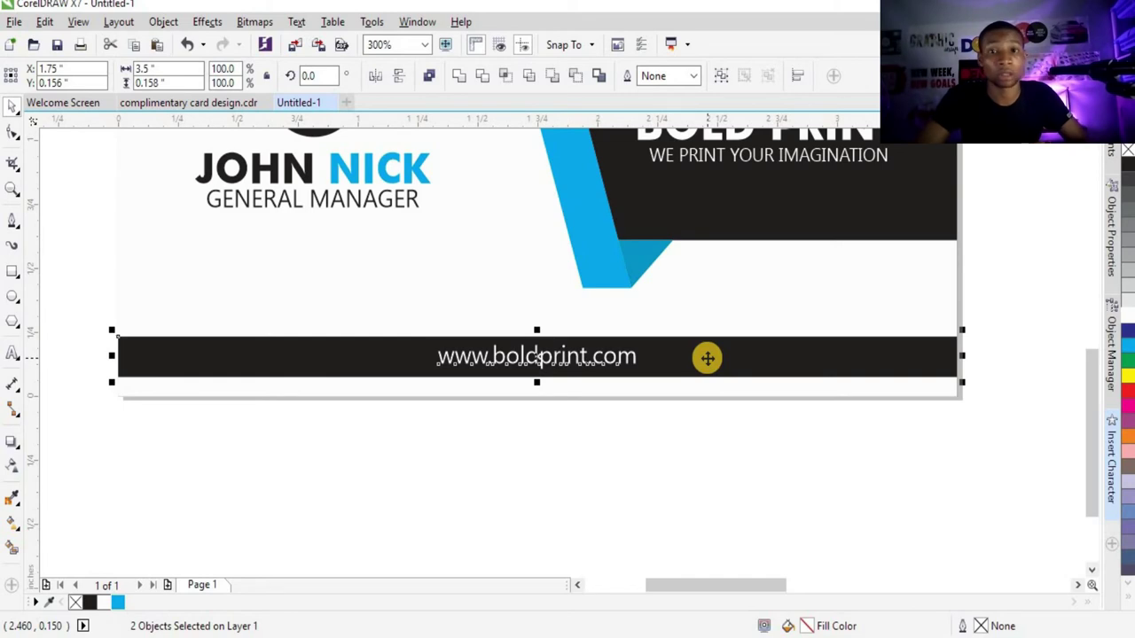
{"action": "left_click", "coordinate": [745, 382]}
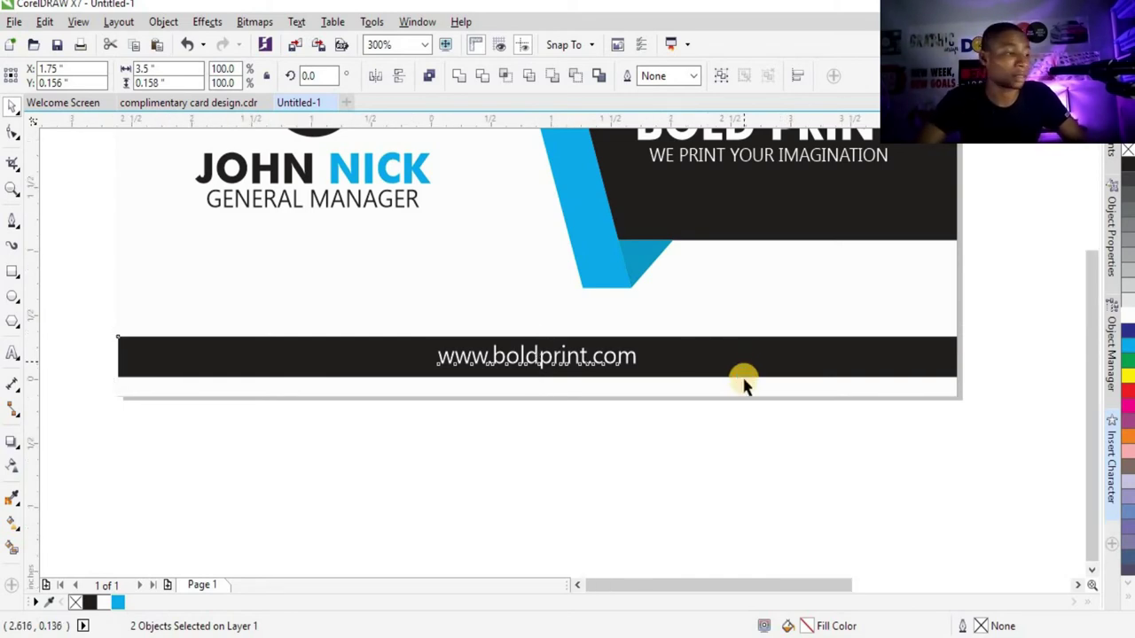
{"action": "scroll", "coordinate": [745, 382], "scroll_direction": "down", "scroll_amount": 1}
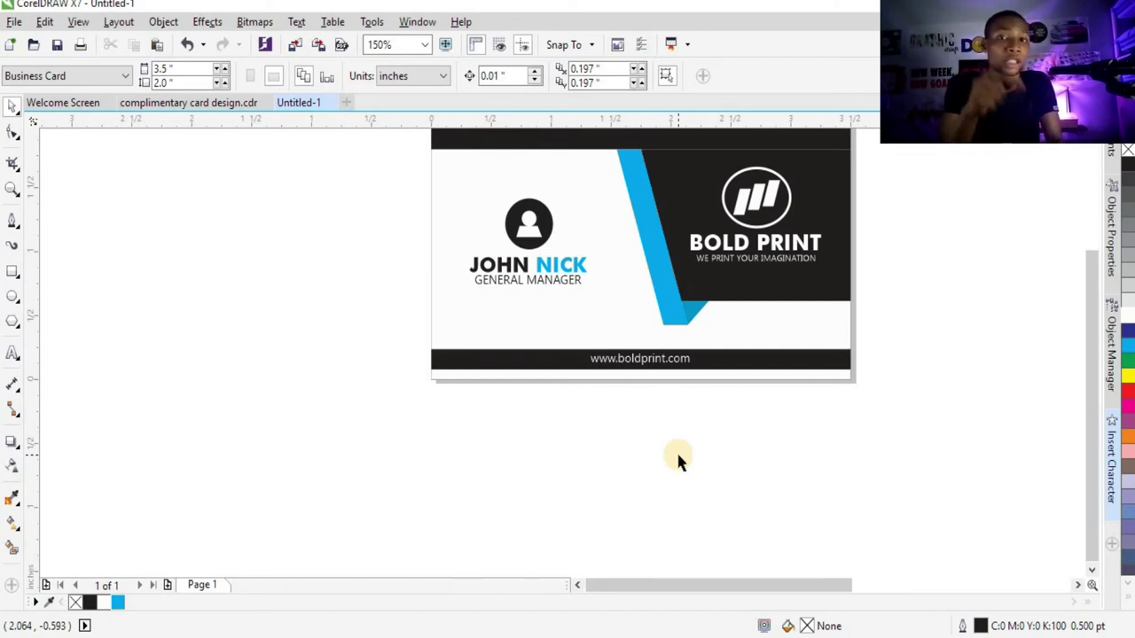
Insert one landscape 3.5 × 2.0 in page after page 1 as Page 2.
{"action": "key", "text": "alt+l"}
{"action": "key", "text": "i"}
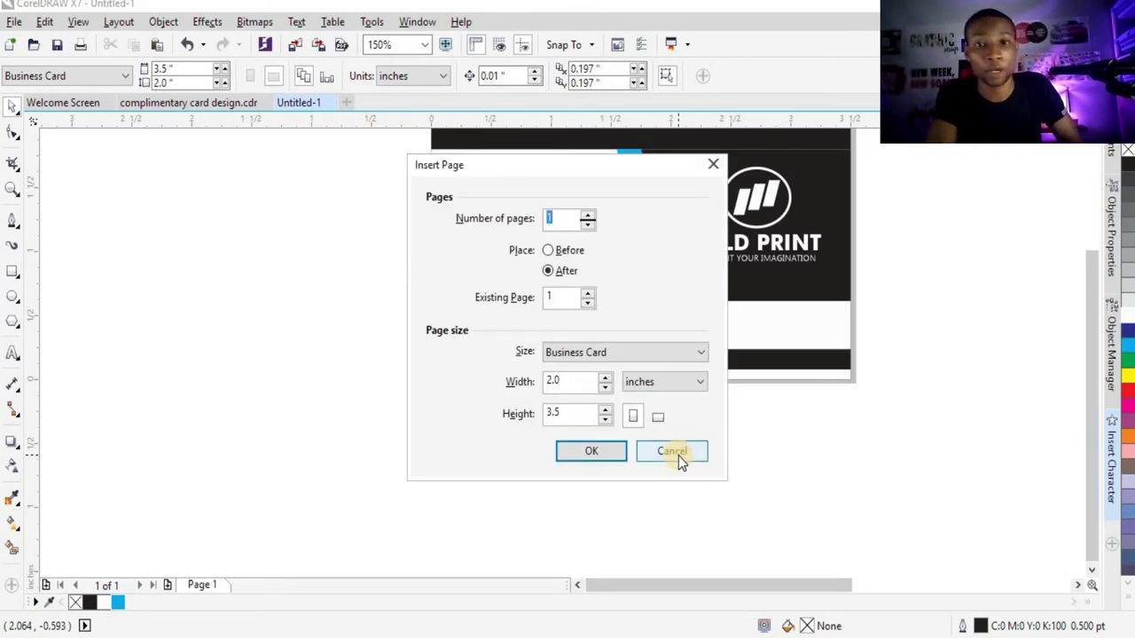
{"action": "left_click", "coordinate": [659, 416]}
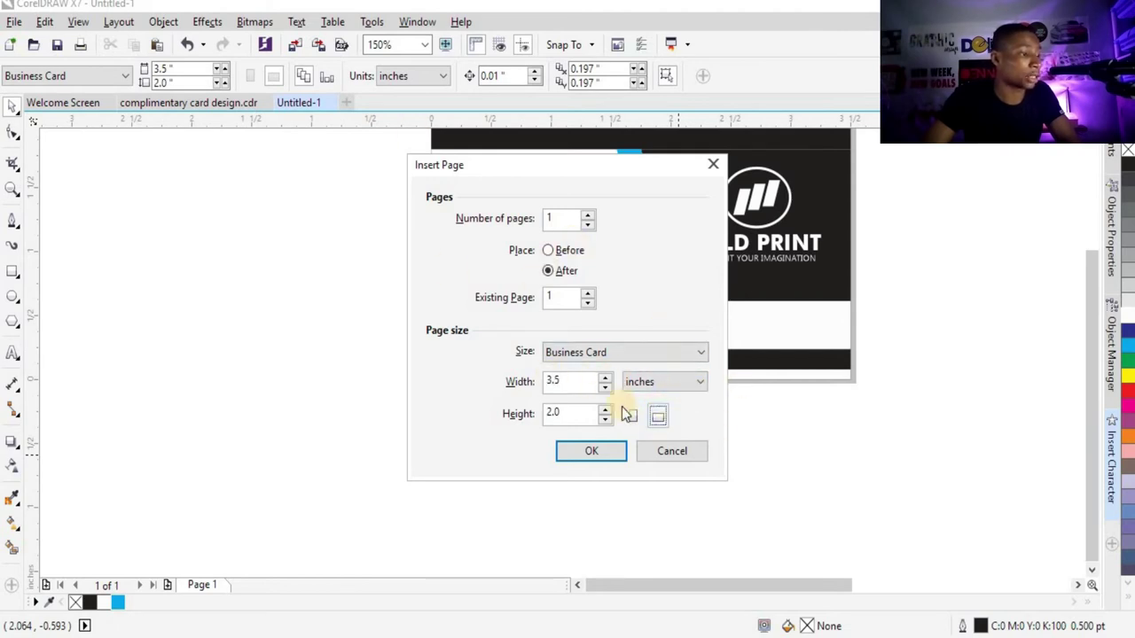
{"action": "key", "text": "Return"}
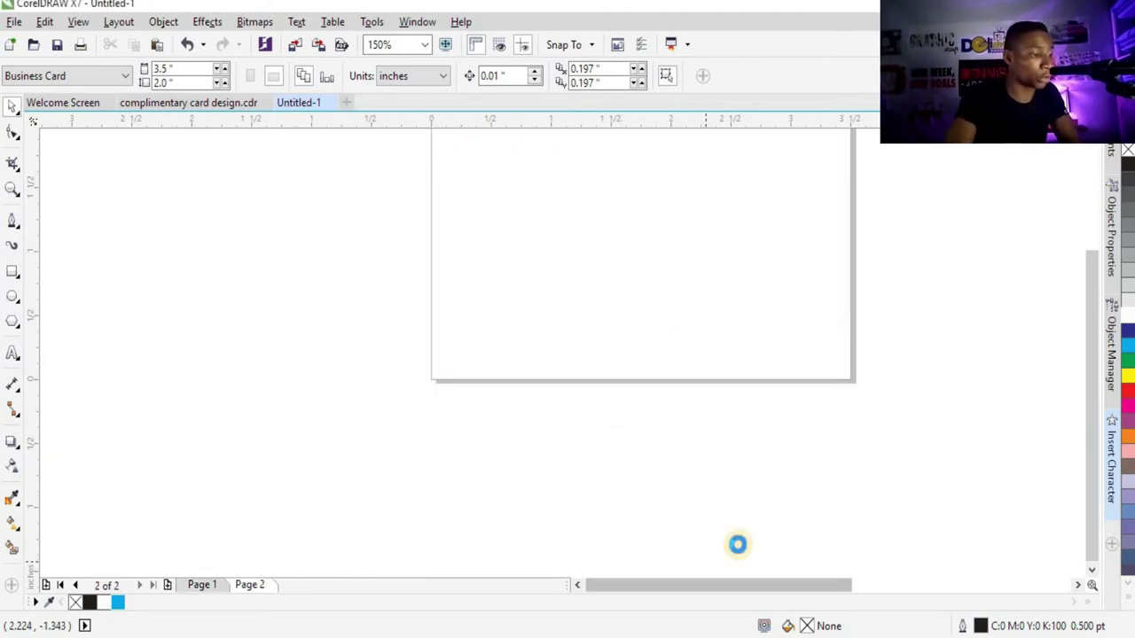
{"action": "scroll", "coordinate": [732, 434], "scroll_direction": "down", "scroll_amount": 2}
{"action": "scroll", "coordinate": [707, 415], "scroll_direction": "up", "scroll_amount": 1}
{"action": "scroll", "coordinate": [722, 443], "scroll_direction": "down", "scroll_amount": 1}
{"action": "scroll", "coordinate": [711, 404], "scroll_direction": "up", "scroll_amount": 2}
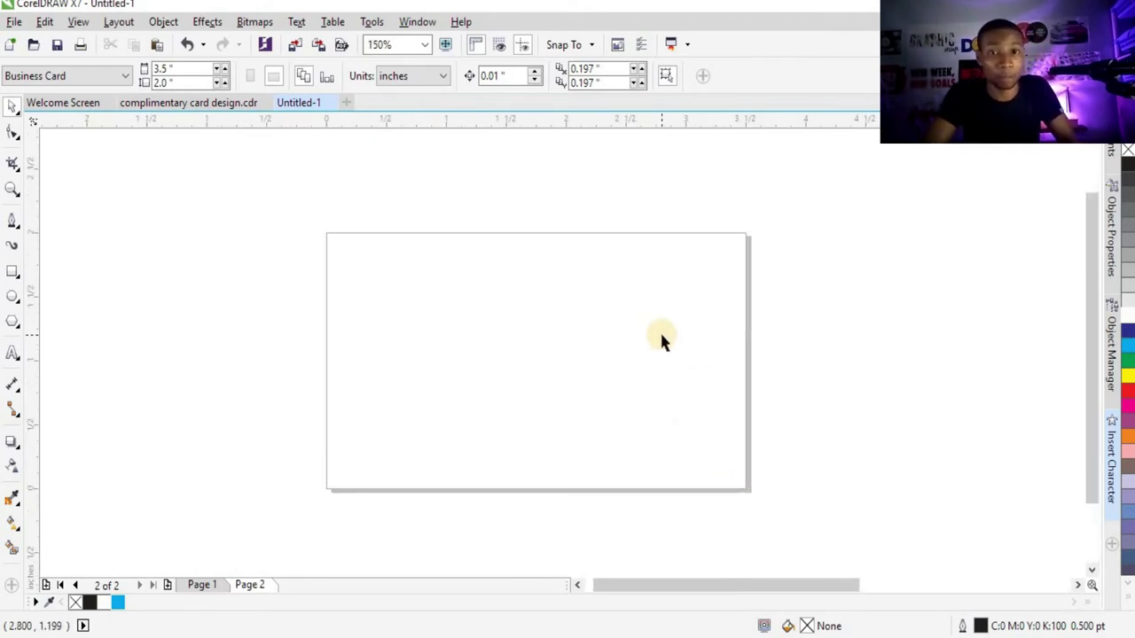
{"action": "scroll", "coordinate": [661, 334], "scroll_direction": "down", "scroll_amount": 1}
Copy the whole card design from Page 1 and paste it onto Page 2.
{"action": "left_click", "coordinate": [204, 584]}
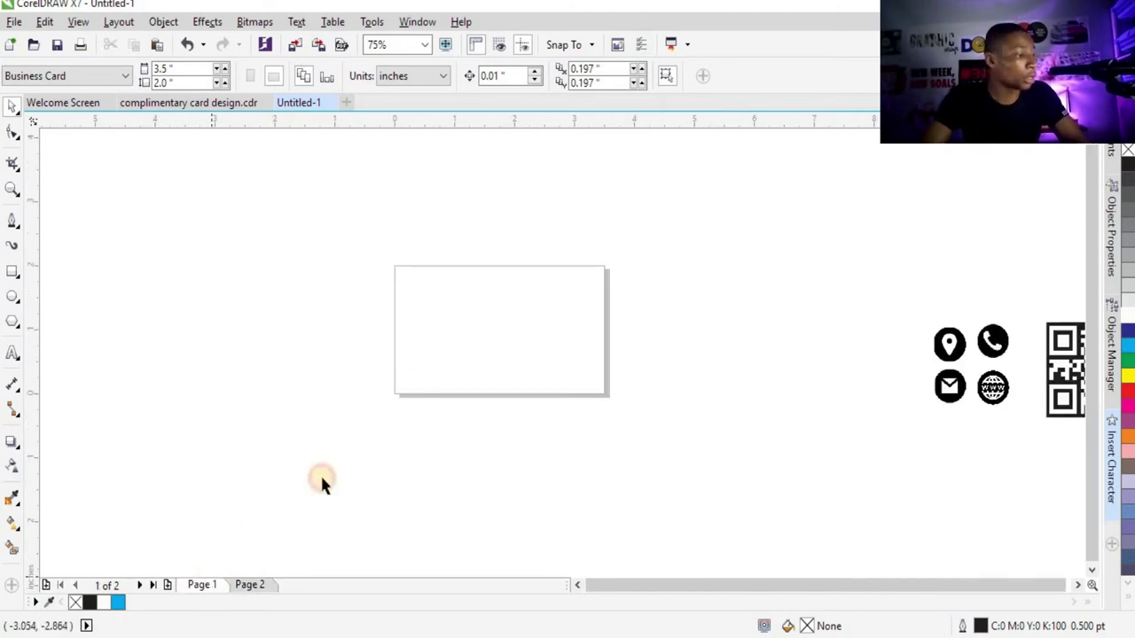
{"action": "key", "text": "ctrl+a"}
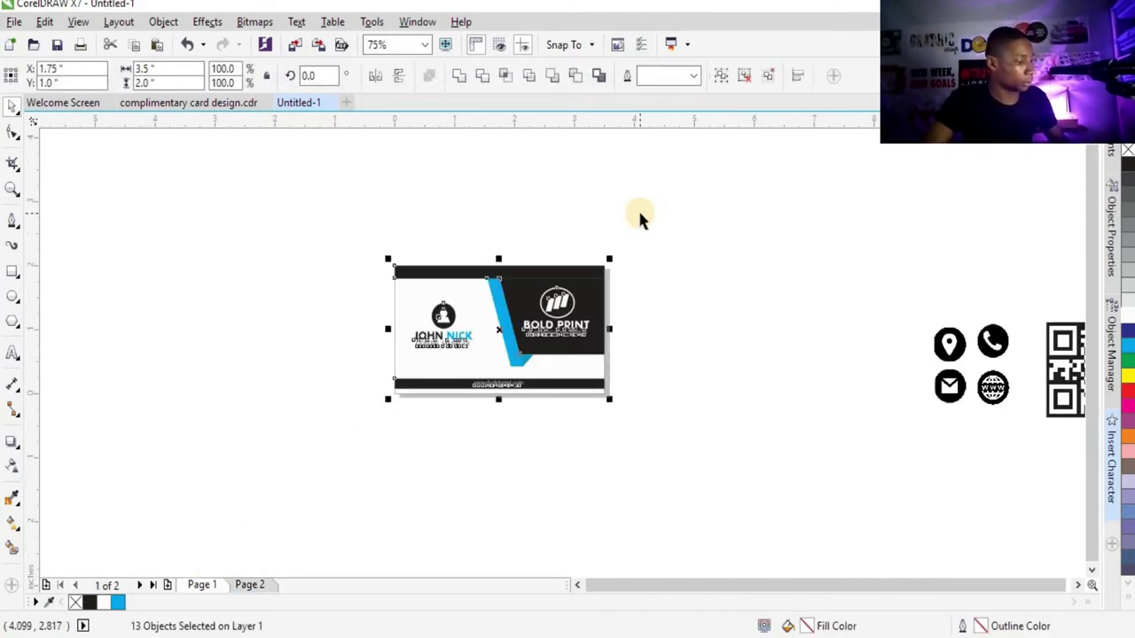
{"action": "left_click", "coordinate": [253, 585]}
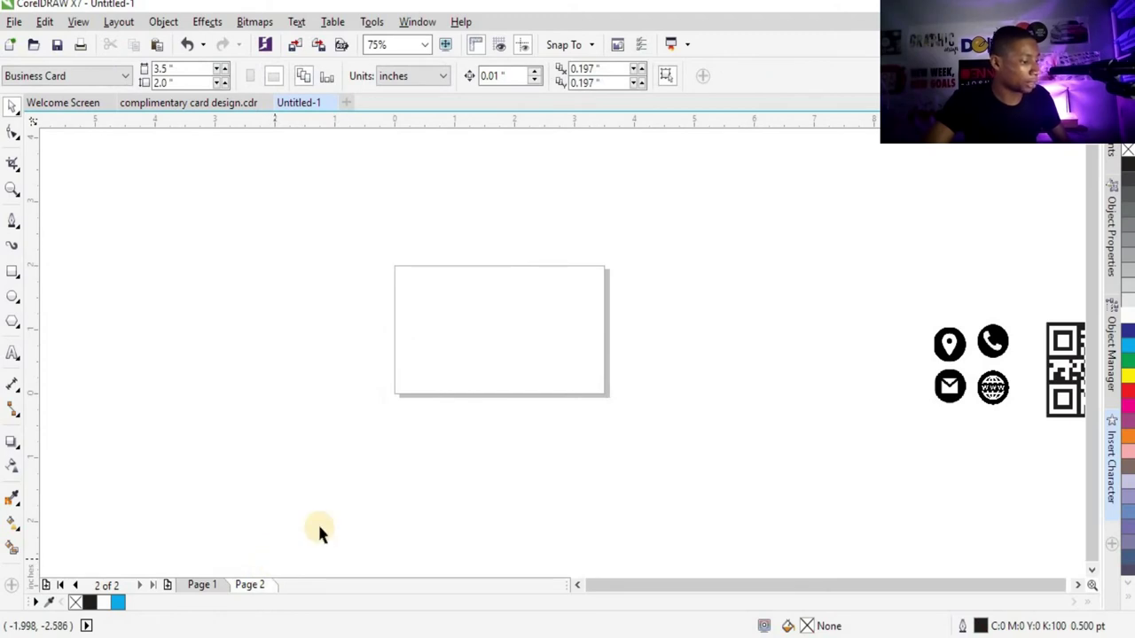
{"action": "key", "text": "ctrl+v"}
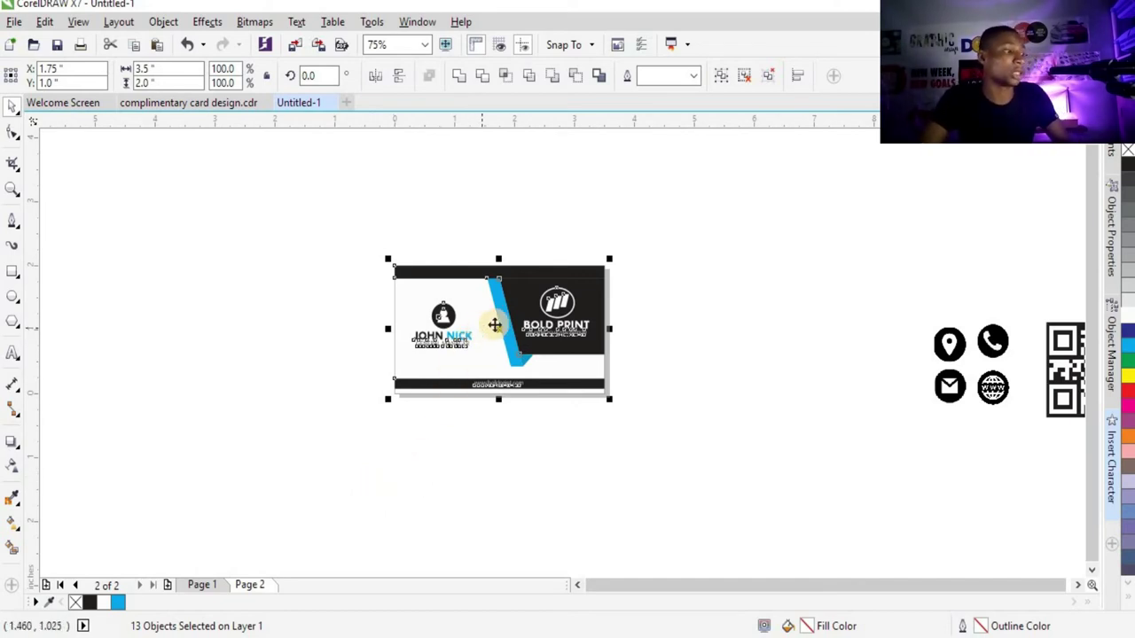
{"action": "scroll", "coordinate": [494, 324], "scroll_direction": "up", "scroll_amount": 2}
{"action": "left_click_drag", "start_coordinate": [239, 254], "coordinate": [468, 400]}
Delete the BOLD PRINT logo and tagline, the web address and the bottom black bar on Page 2.
{"action": "left_click_drag", "start_coordinate": [794, 205], "coordinate": [557, 410]}
{"action": "key", "text": "Delete"}
{"action": "left_click_drag", "start_coordinate": [413, 478], "coordinate": [600, 400]}
{"action": "key", "text": "Delete"}
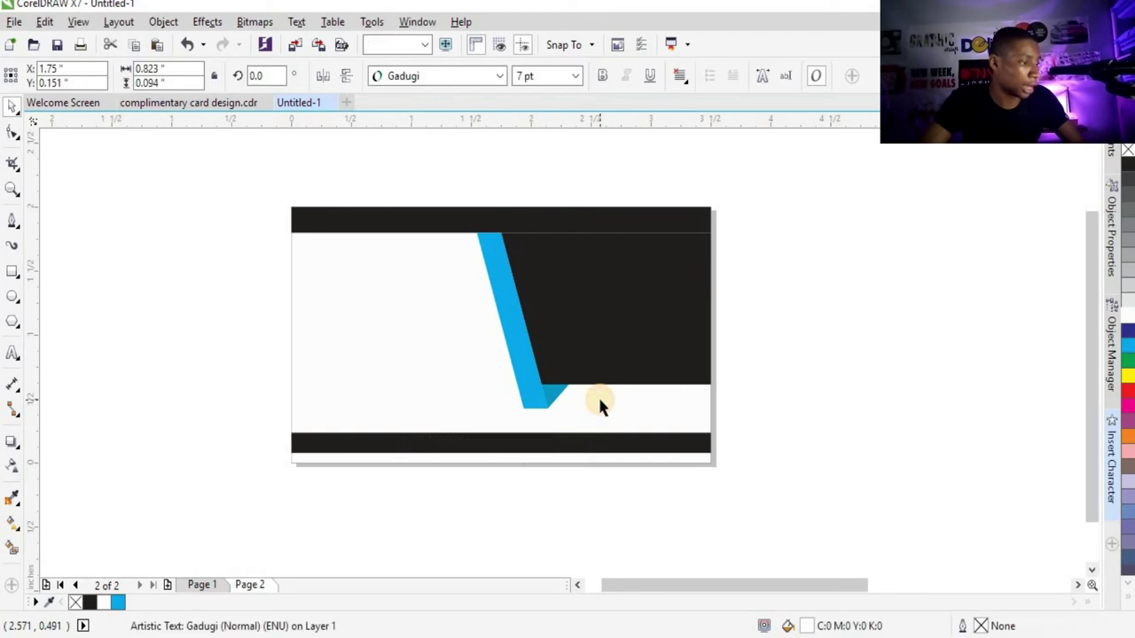
{"action": "left_click", "coordinate": [583, 438]}
{"action": "key", "text": "Delete"}
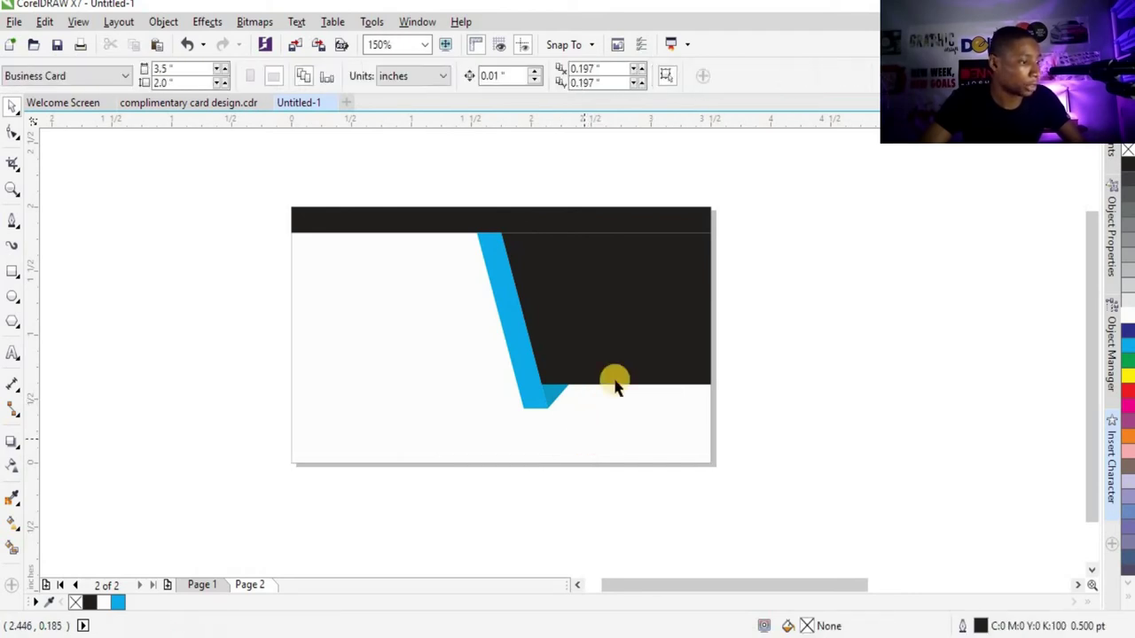
Mirror the remaining shapes horizontally and vertically, then return to Page 1's avatar and name block.
{"action": "left_click_drag", "start_coordinate": [761, 181], "coordinate": [164, 550]}
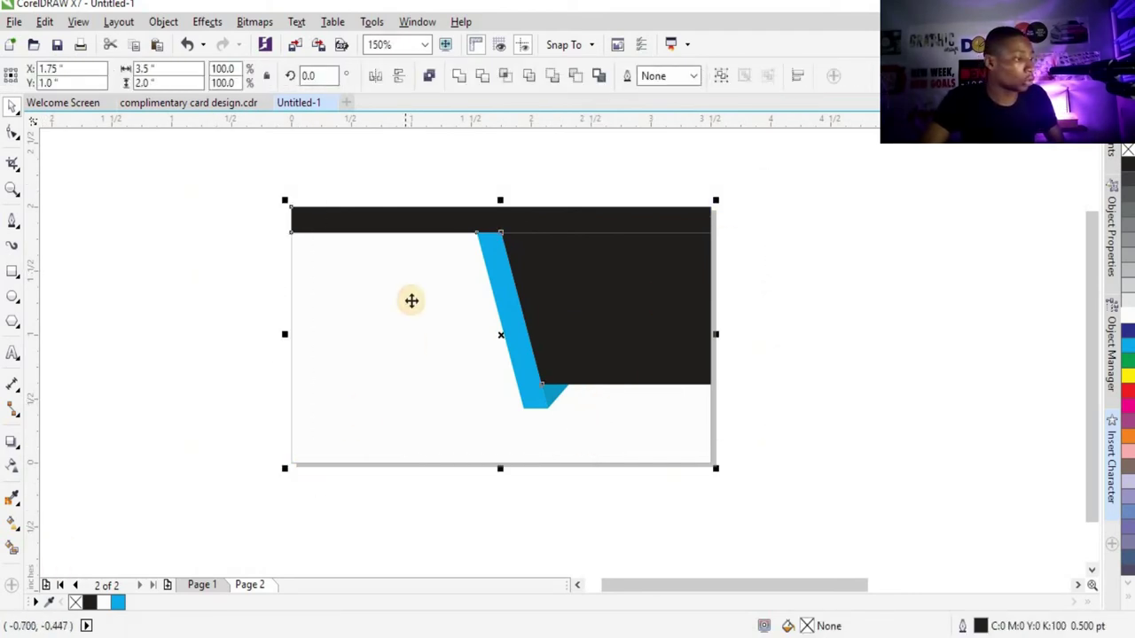
{"action": "left_click", "coordinate": [375, 82]}
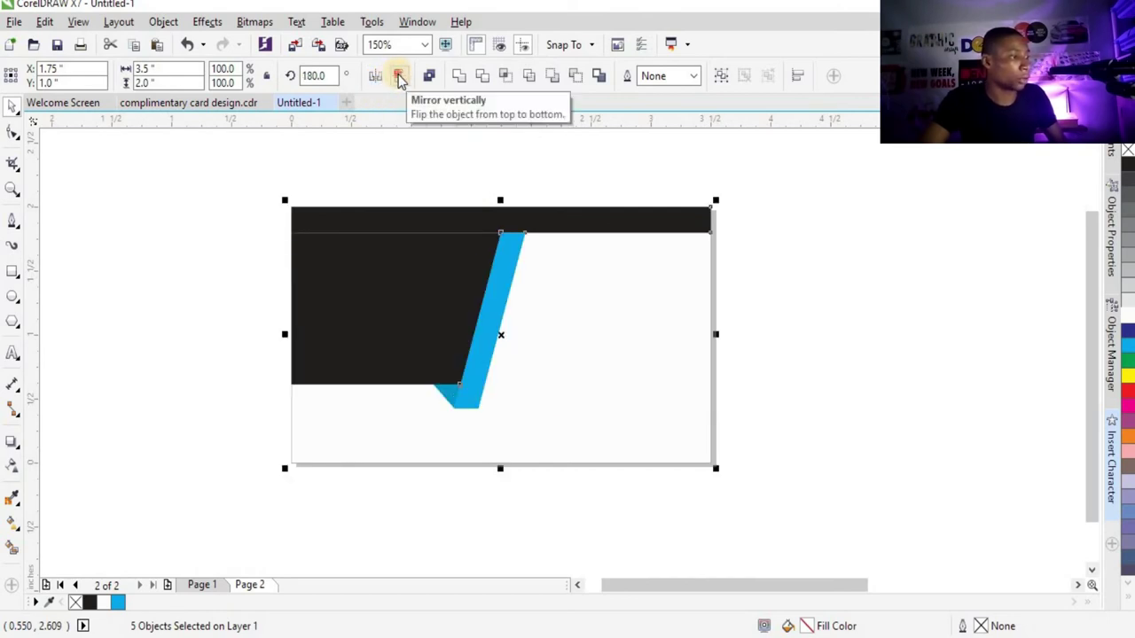
{"action": "left_click", "coordinate": [399, 78]}
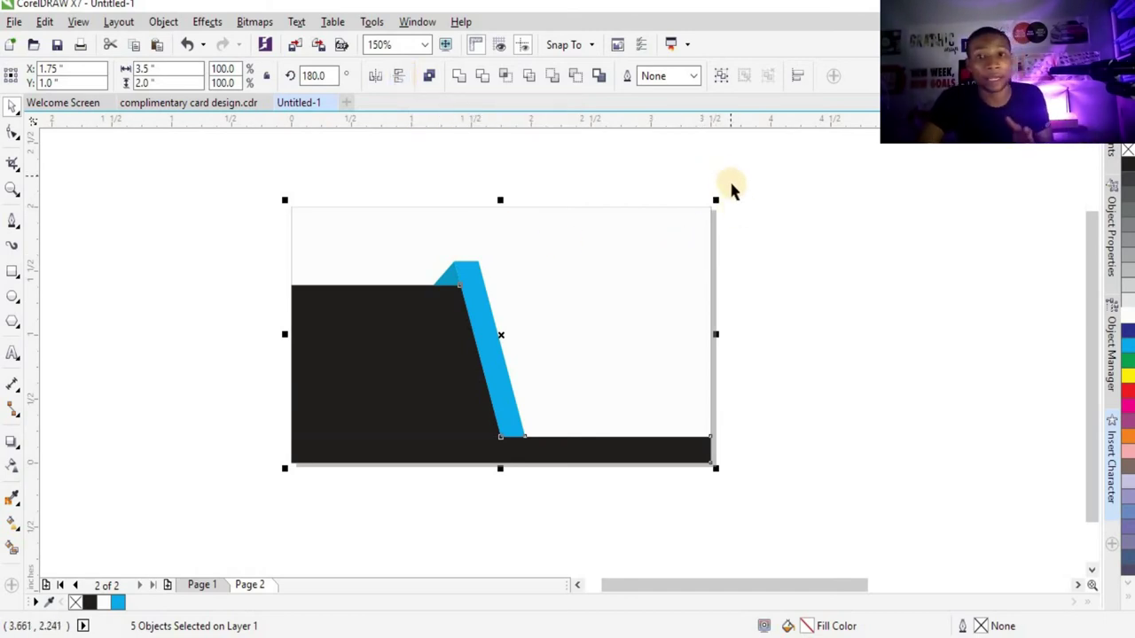
{"action": "left_click", "coordinate": [798, 221]}
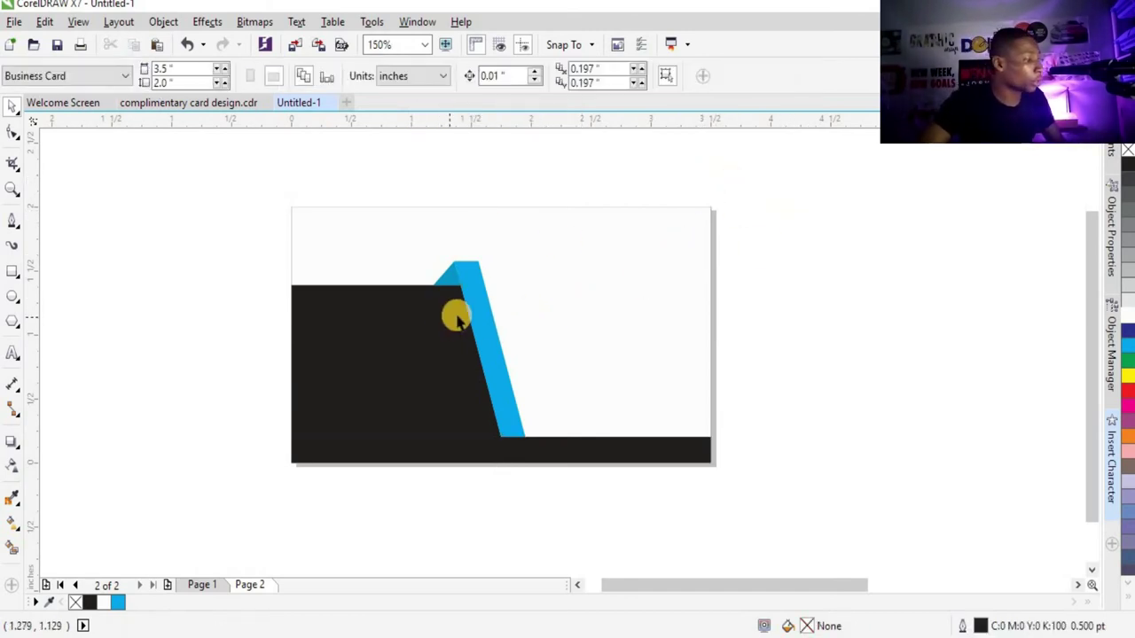
{"action": "left_click", "coordinate": [249, 585]}
{"action": "left_click_drag", "start_coordinate": [254, 527], "coordinate": [456, 280]}
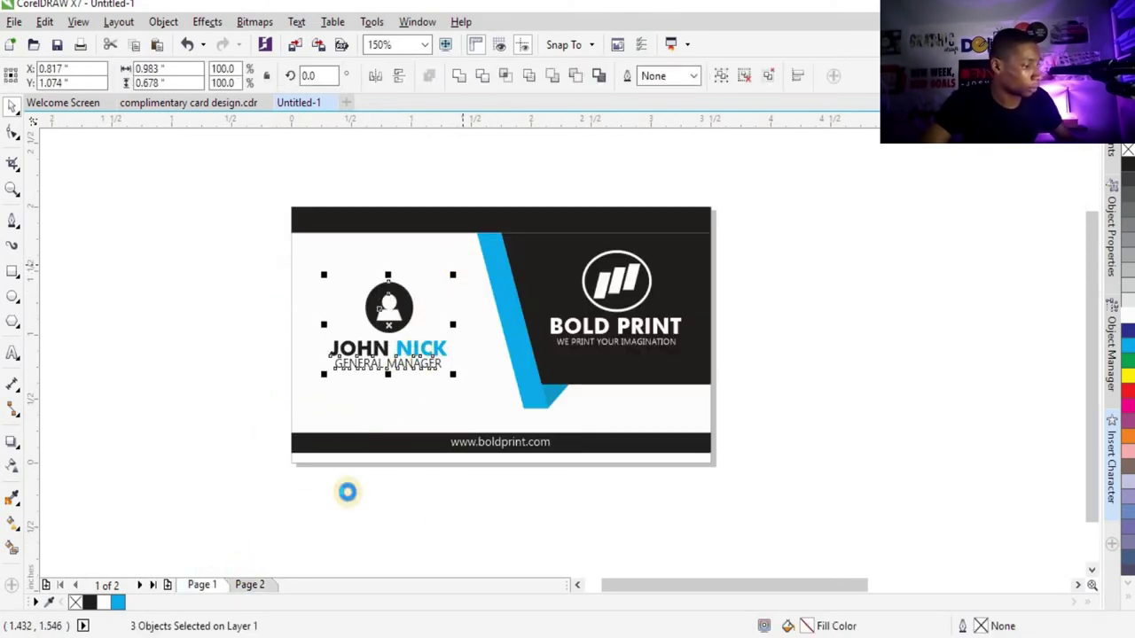
Paste the avatar and name block onto Page 2, nudge it down, and ungroup the avatar.
{"action": "left_click", "coordinate": [258, 585]}
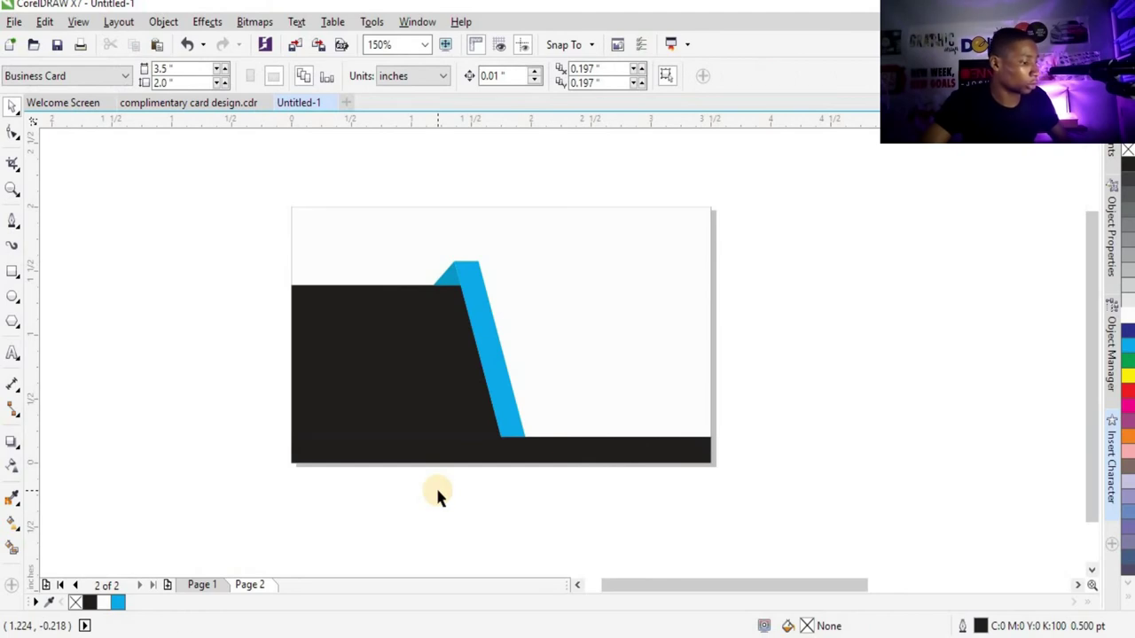
{"action": "key", "text": "ctrl+v"}
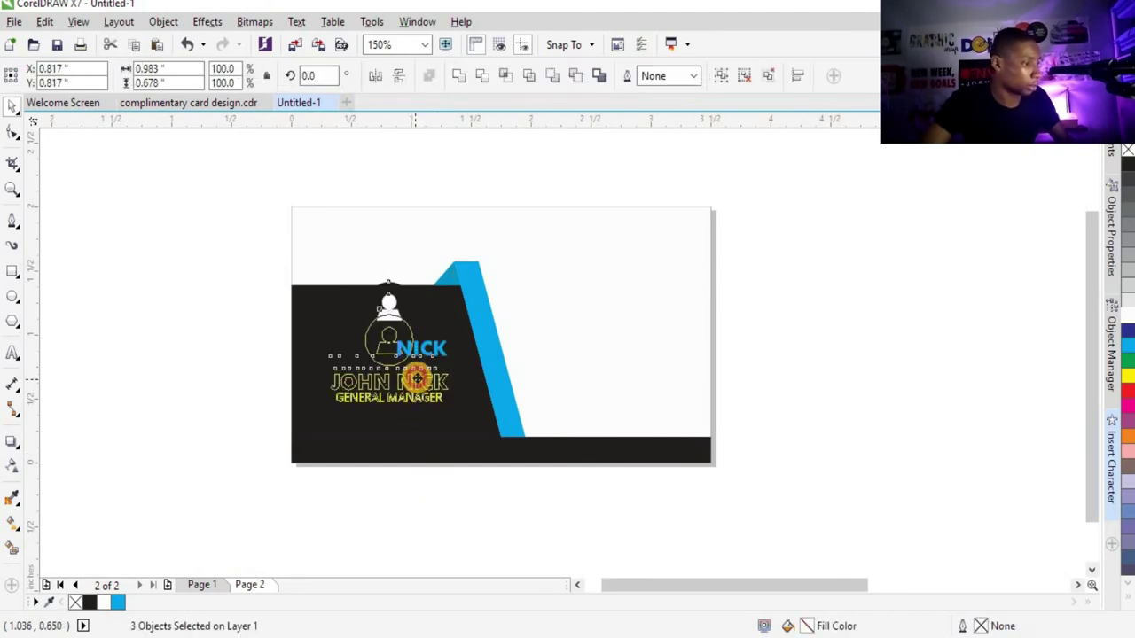
{"action": "left_click_drag", "start_coordinate": [417, 379], "coordinate": [416, 387]}
{"action": "left_click", "coordinate": [385, 367]}
{"action": "scroll", "coordinate": [385, 367], "scroll_direction": "up", "scroll_amount": 2}
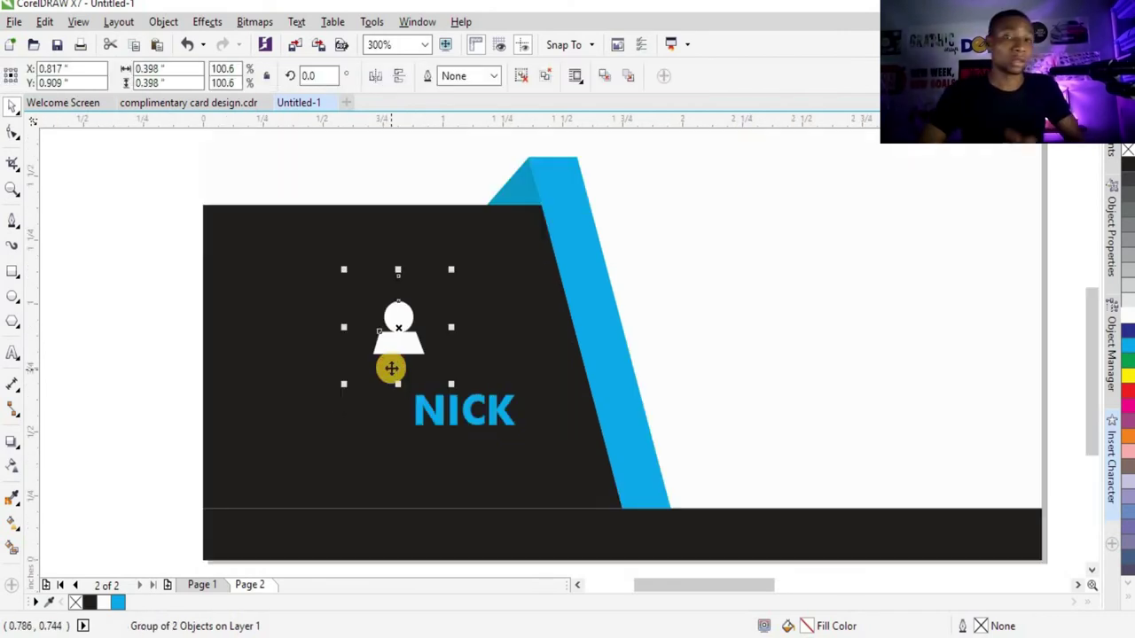
{"action": "left_click", "coordinate": [521, 81]}
Fill the avatar circle white and colour the person figure inside it black.
{"action": "left_click", "coordinate": [170, 265]}
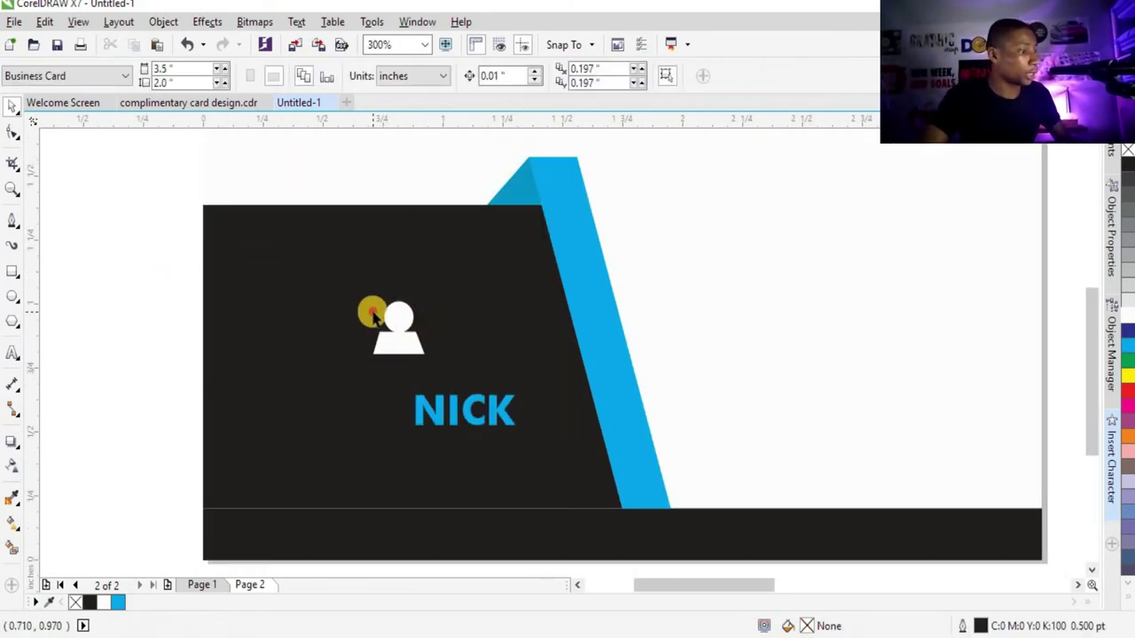
{"action": "left_click", "coordinate": [373, 315]}
{"action": "left_click", "coordinate": [1127, 321]}
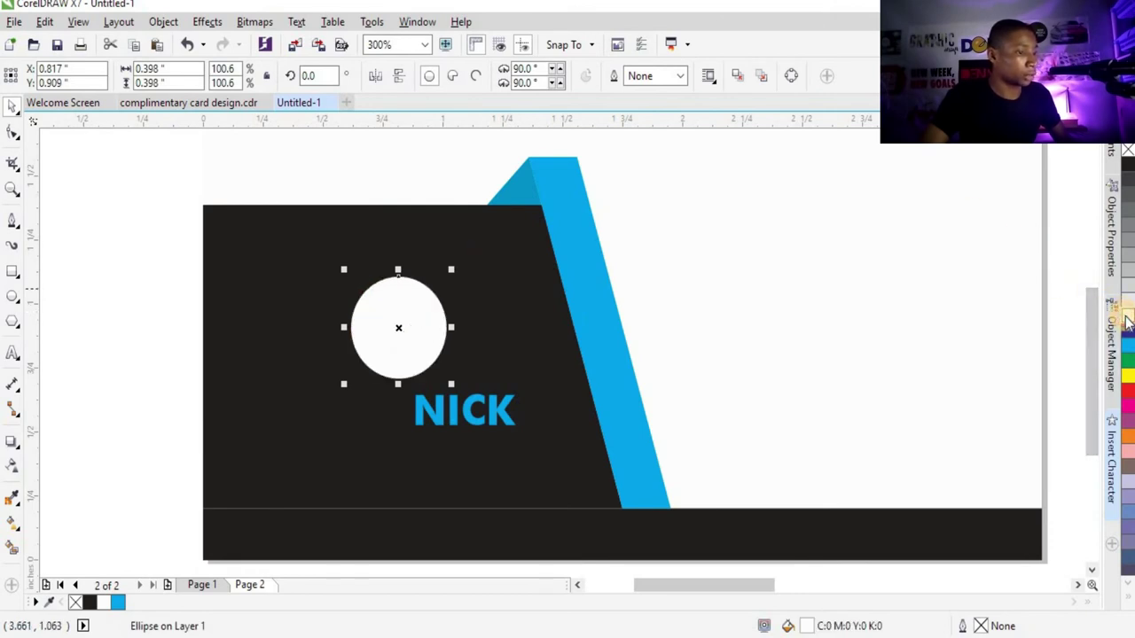
{"action": "left_click_drag", "start_coordinate": [346, 263], "coordinate": [462, 372]}
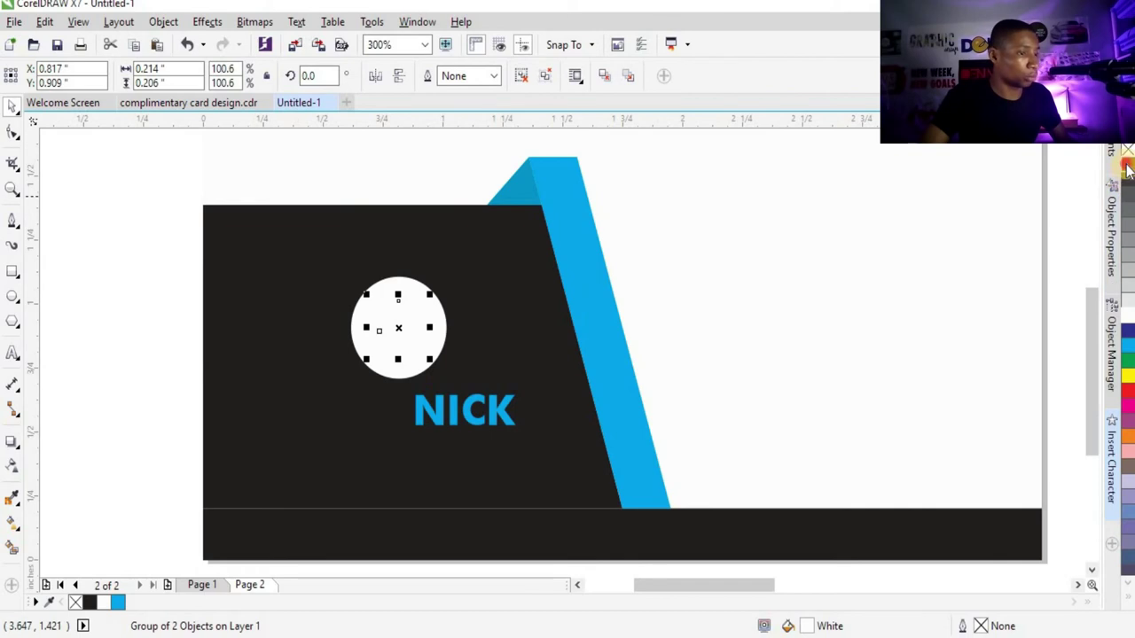
{"action": "left_click", "coordinate": [1126, 168]}
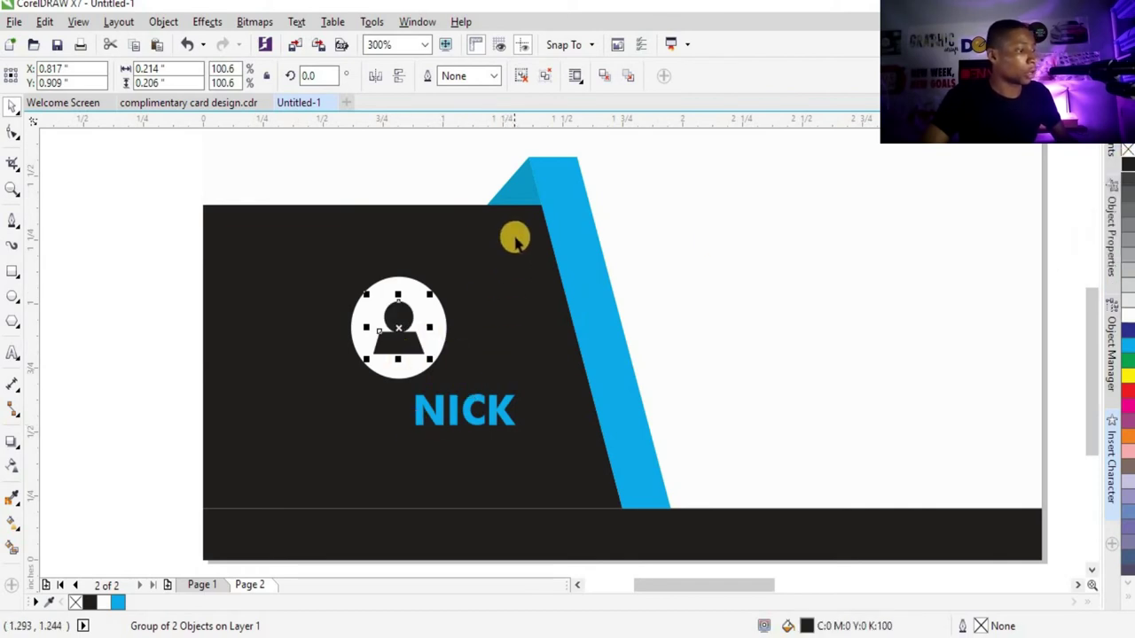
{"action": "scroll", "coordinate": [516, 241], "scroll_direction": "down", "scroll_amount": 2}
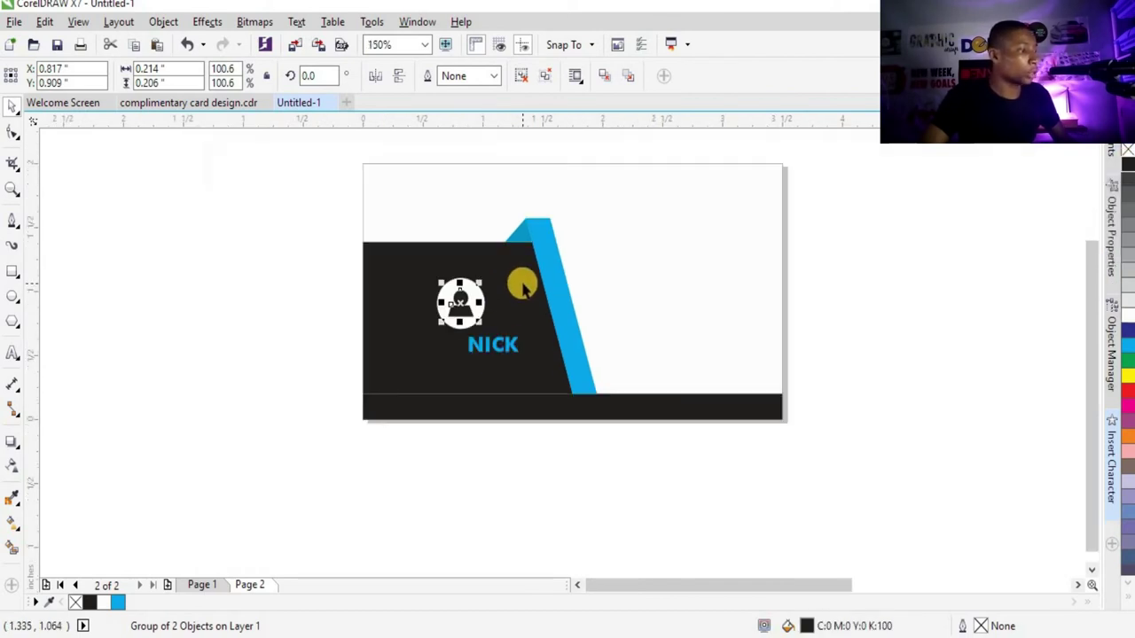
Fill the black slanted panel with cyan.
{"action": "left_click", "coordinate": [408, 196]}
{"action": "left_click", "coordinate": [385, 282]}
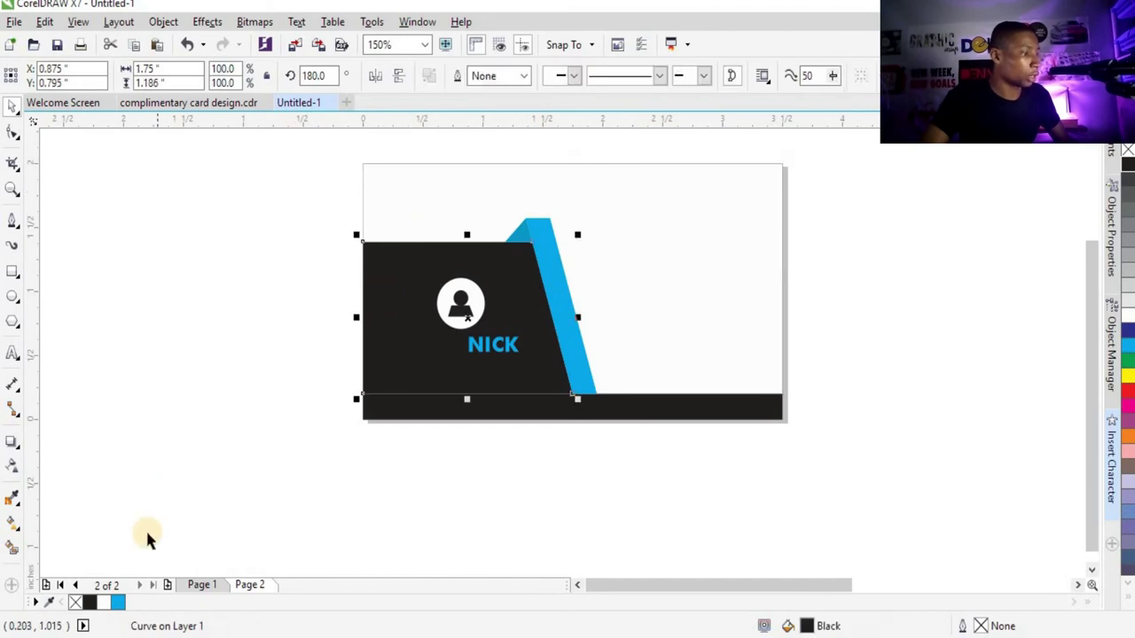
{"action": "left_click", "coordinate": [118, 602]}
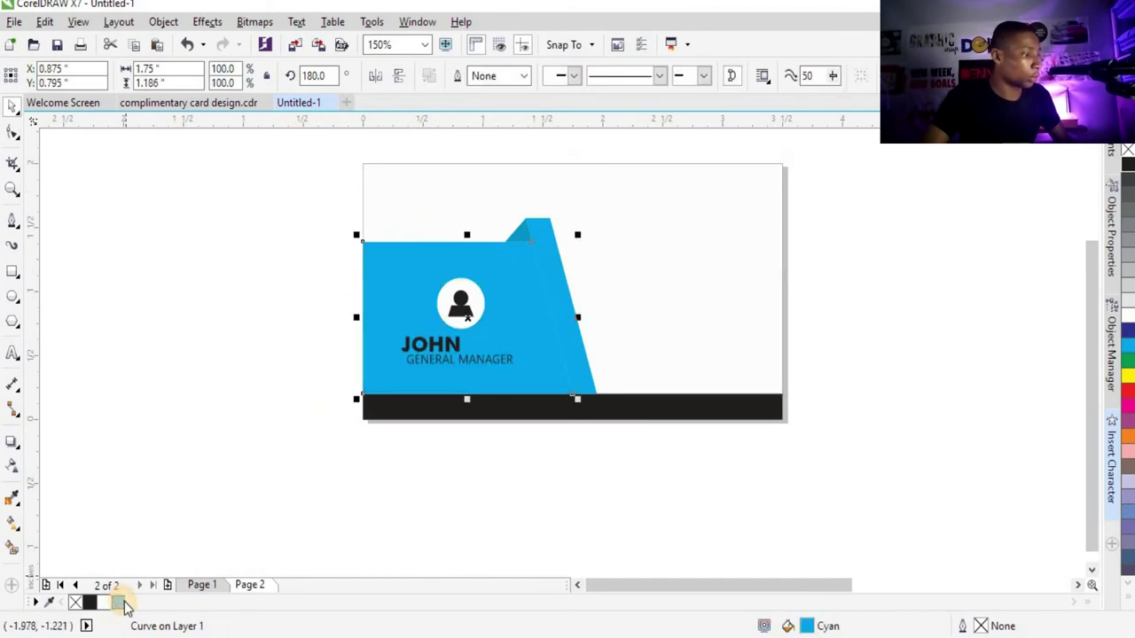
{"action": "scroll", "coordinate": [470, 346], "scroll_direction": "up", "scroll_amount": 1}
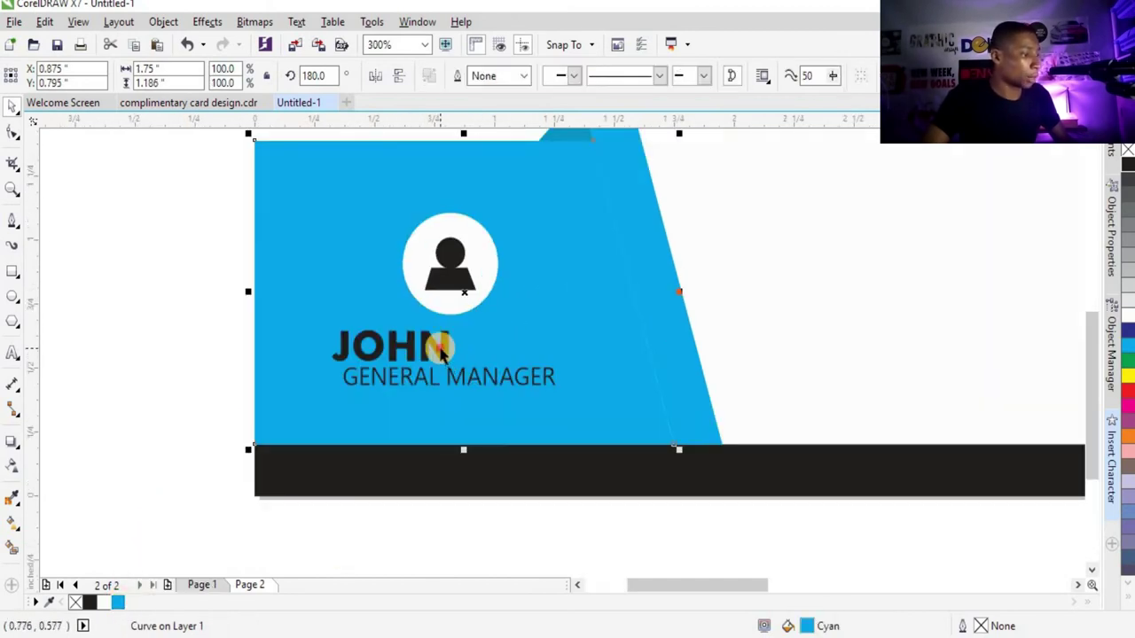
Make the JOHN NICK name and the GENERAL MANAGER title white.
{"action": "left_click", "coordinate": [443, 346]}
{"action": "left_click_drag", "start_coordinate": [1119, 328], "coordinate": [525, 383]}
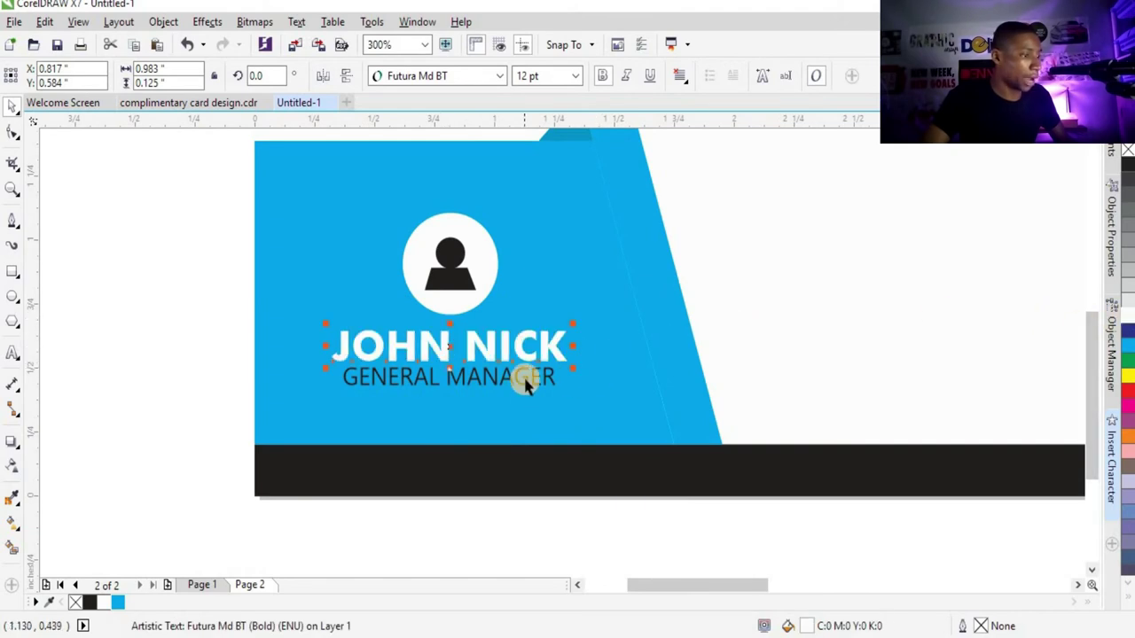
{"action": "left_click", "coordinate": [525, 375]}
{"action": "left_click", "coordinate": [522, 380]}
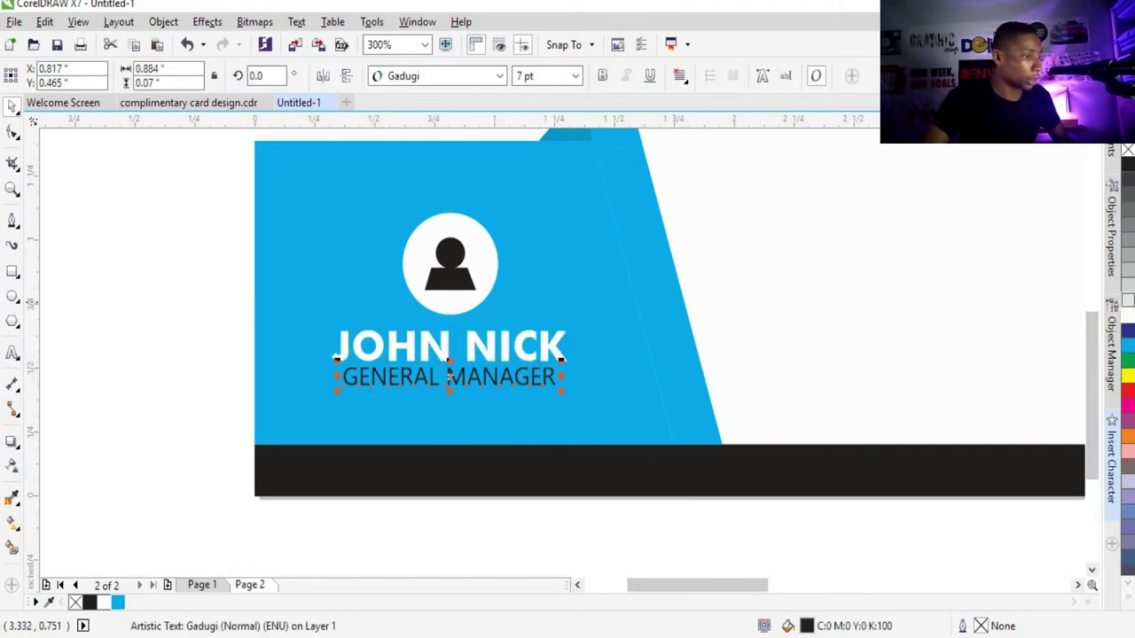
{"action": "left_click_drag", "start_coordinate": [1129, 319], "coordinate": [525, 380]}
{"action": "scroll", "coordinate": [553, 349], "scroll_direction": "down", "scroll_amount": 1}
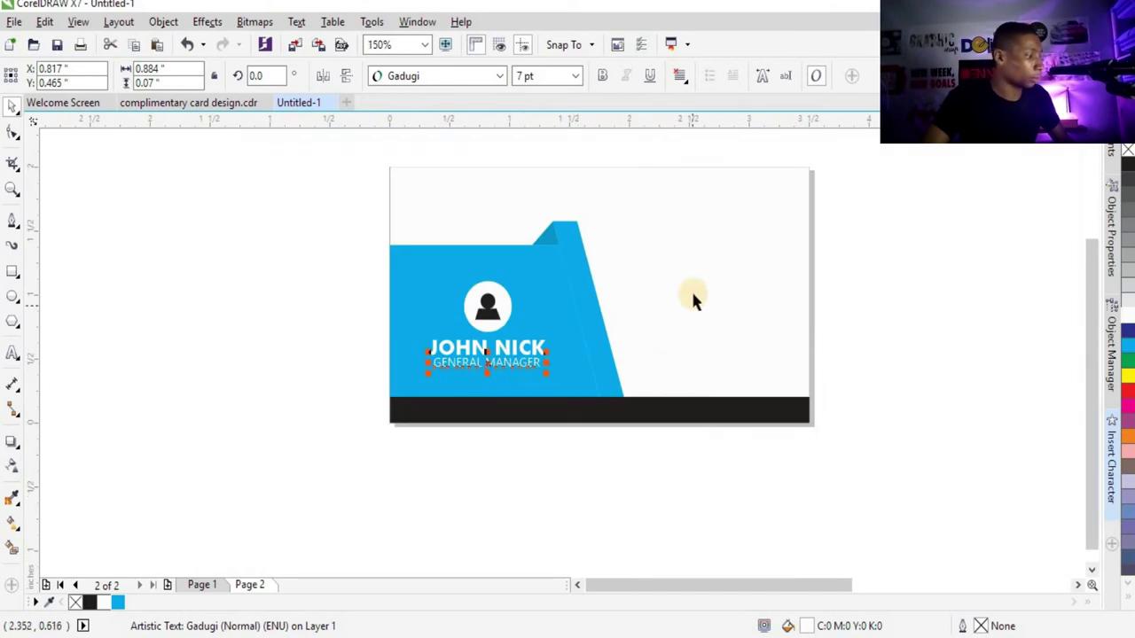
{"action": "left_click", "coordinate": [620, 251]}
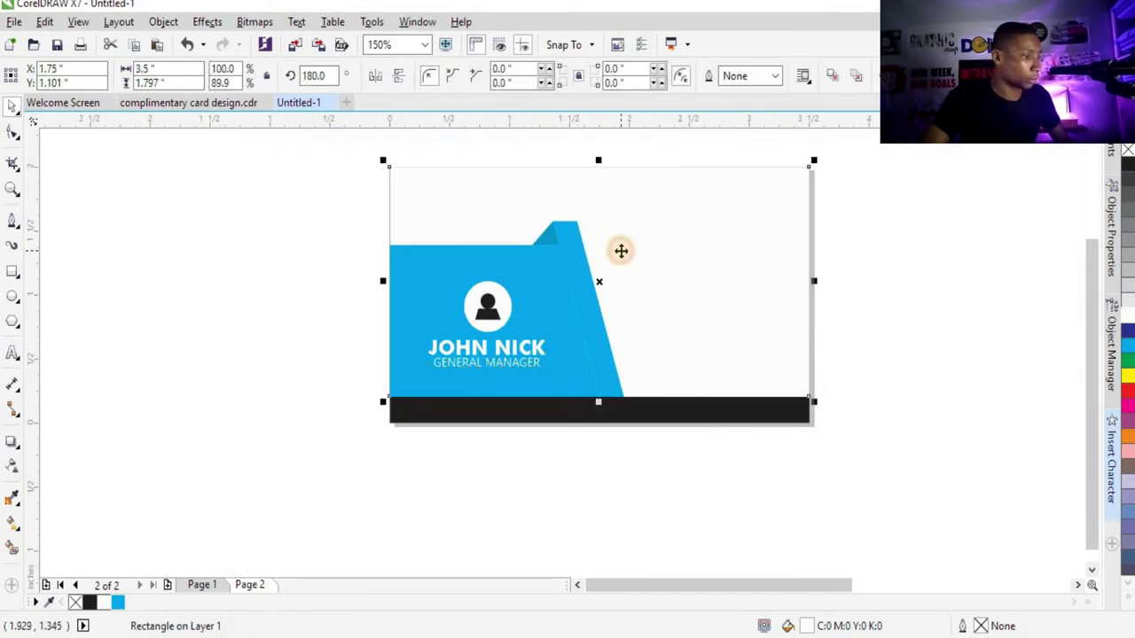
Fill the card background rectangle black.
{"action": "left_click", "coordinate": [185, 181]}
{"action": "left_click", "coordinate": [450, 185]}
{"action": "left_click", "coordinate": [90, 602]}
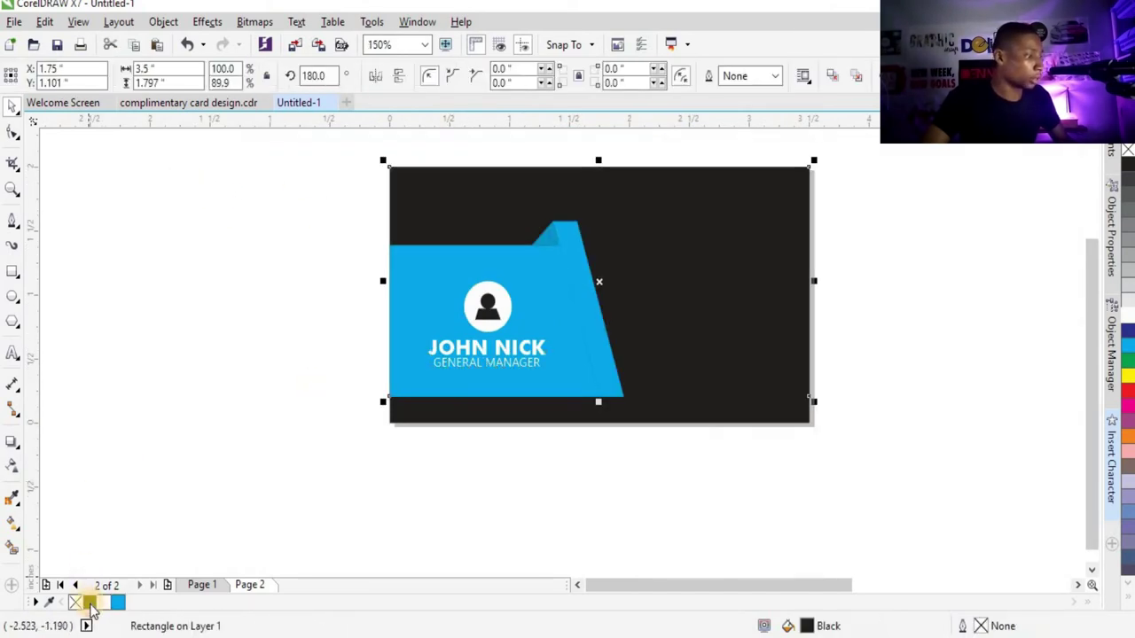
{"action": "left_click", "coordinate": [903, 272]}
{"action": "scroll", "coordinate": [610, 255], "scroll_direction": "up", "scroll_amount": 1}
Copy the cyan strip, mirror it horizontally, and fit it against the panel's slanted edge as a V.
{"action": "left_click", "coordinate": [544, 233]}
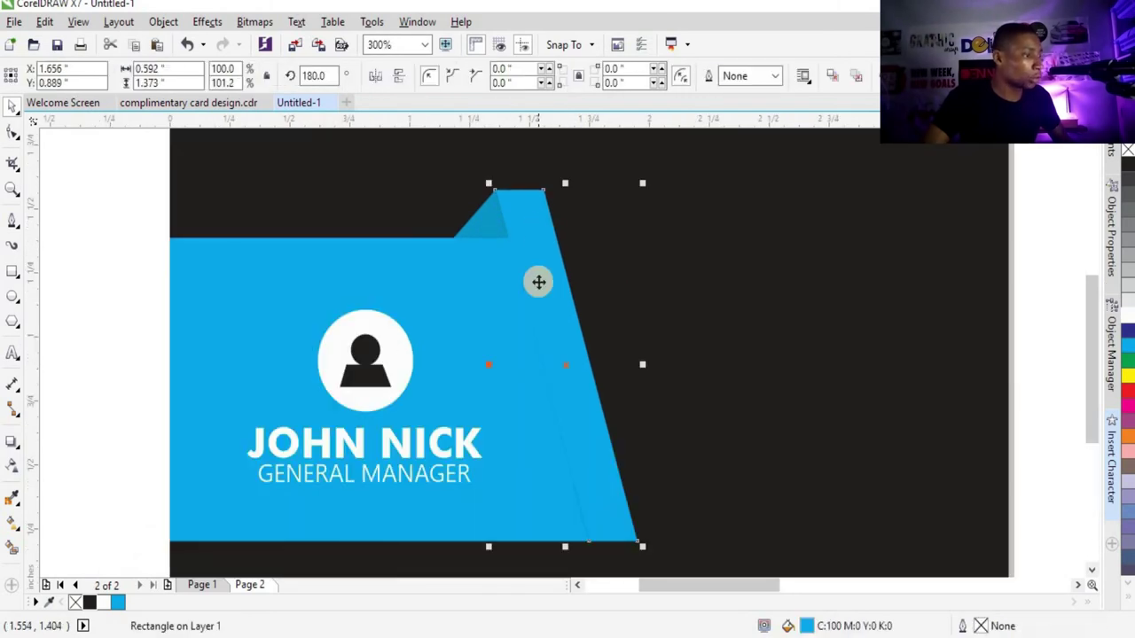
{"action": "left_click_drag", "start_coordinate": [537, 286], "coordinate": [665, 286]}
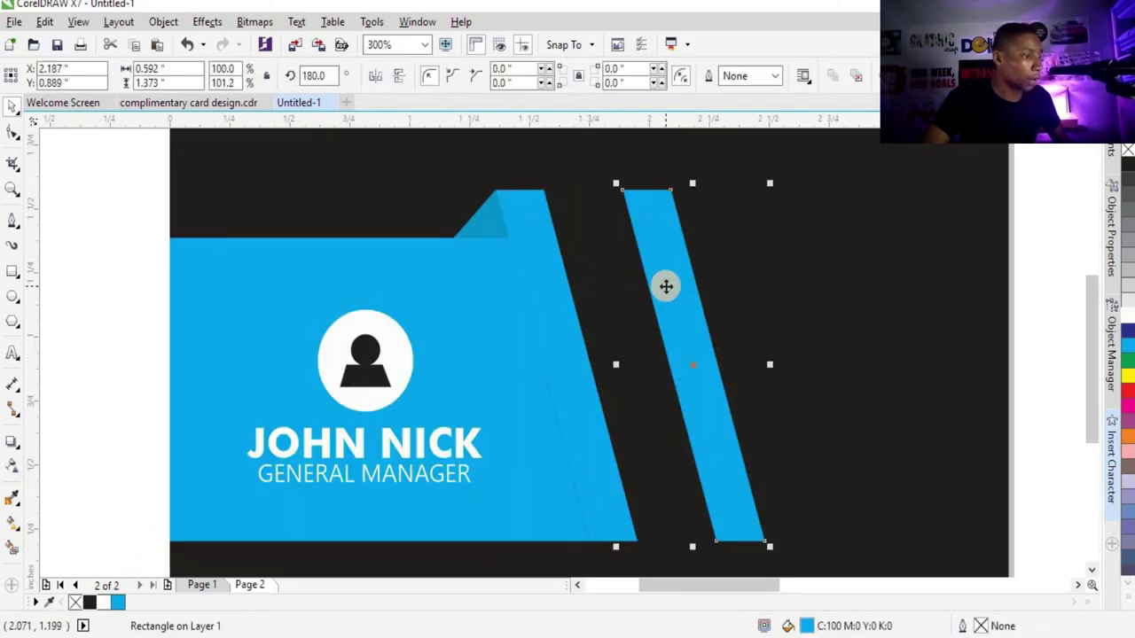
{"action": "left_click", "coordinate": [380, 78]}
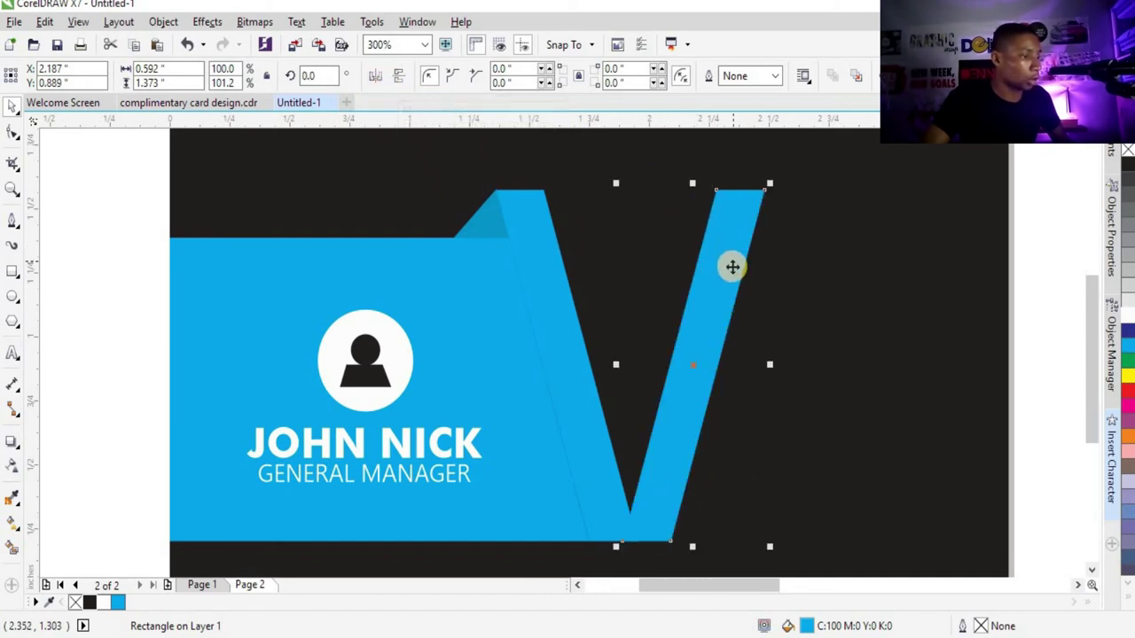
{"action": "left_click_drag", "start_coordinate": [720, 307], "coordinate": [612, 326]}
{"action": "scroll", "coordinate": [608, 324], "scroll_direction": "down", "scroll_amount": 3}
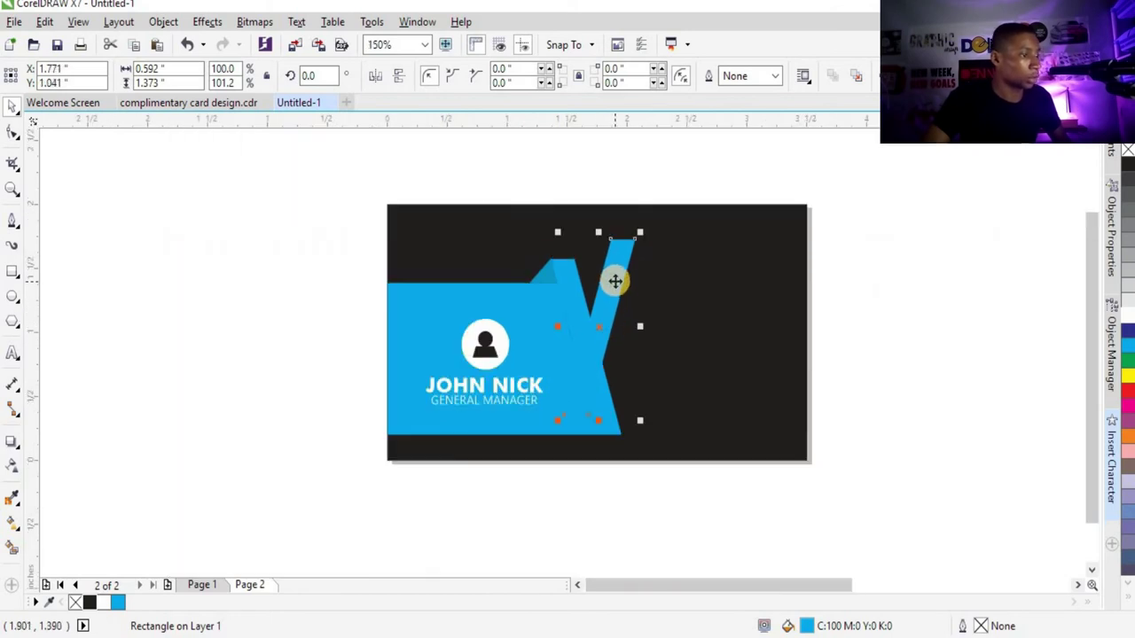
{"action": "scroll", "coordinate": [613, 281], "scroll_direction": "up", "scroll_amount": 3}
{"action": "left_click_drag", "start_coordinate": [610, 281], "coordinate": [583, 293]}
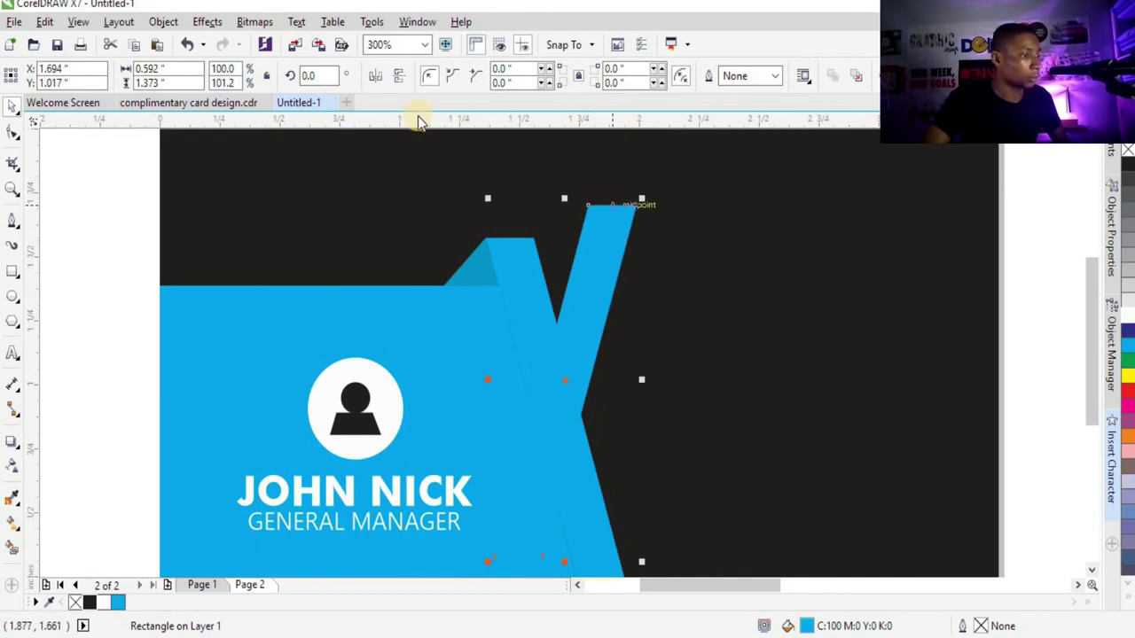
{"action": "left_click", "coordinate": [12, 221]}
Draw a closed Bezier helper polygon from the V notch's top edge around the blue panel.
{"action": "scroll", "coordinate": [562, 304], "scroll_direction": "up", "scroll_amount": 2}
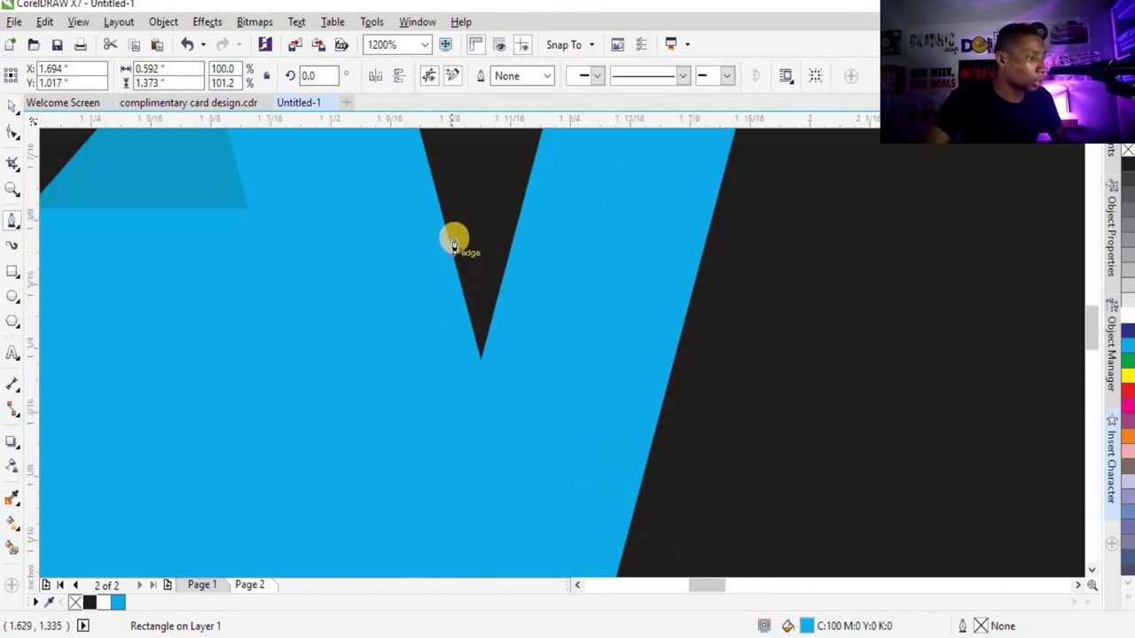
{"action": "left_click", "coordinate": [443, 213]}
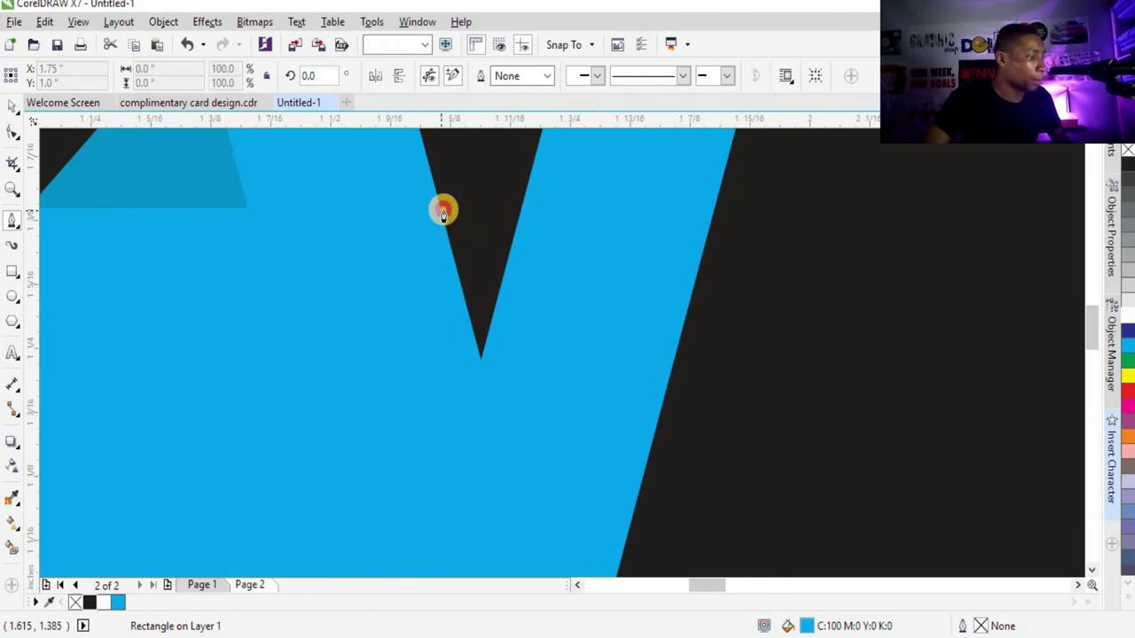
{"action": "scroll", "coordinate": [443, 213], "scroll_direction": "down", "scroll_amount": 2}
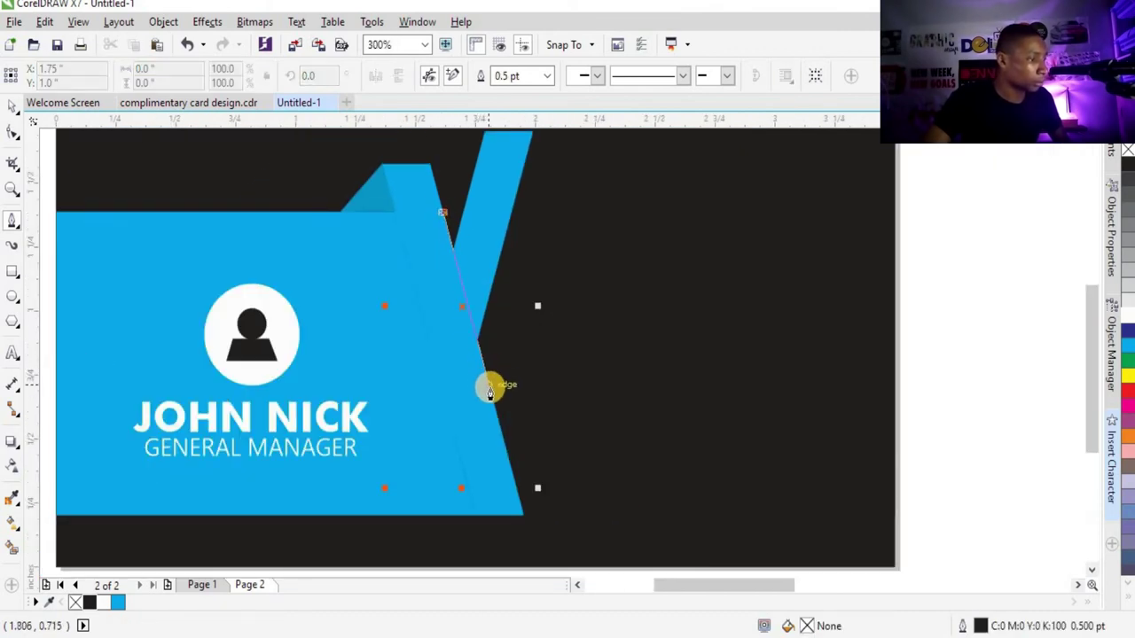
{"action": "double_click", "coordinate": [492, 397]}
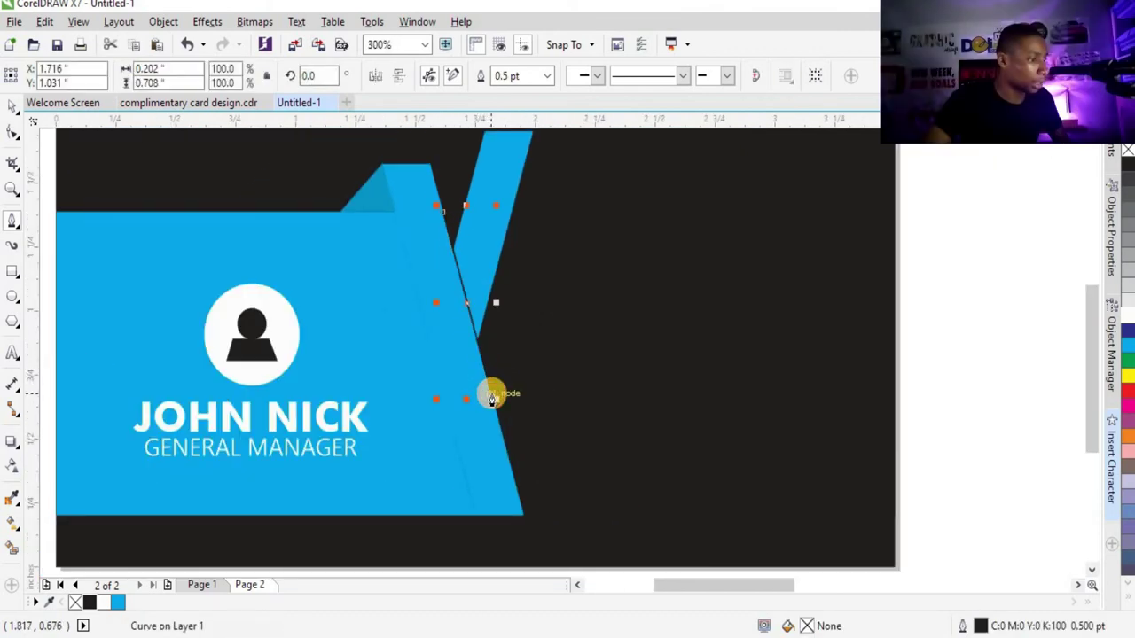
{"action": "left_click", "coordinate": [458, 457]}
{"action": "left_click", "coordinate": [354, 486]}
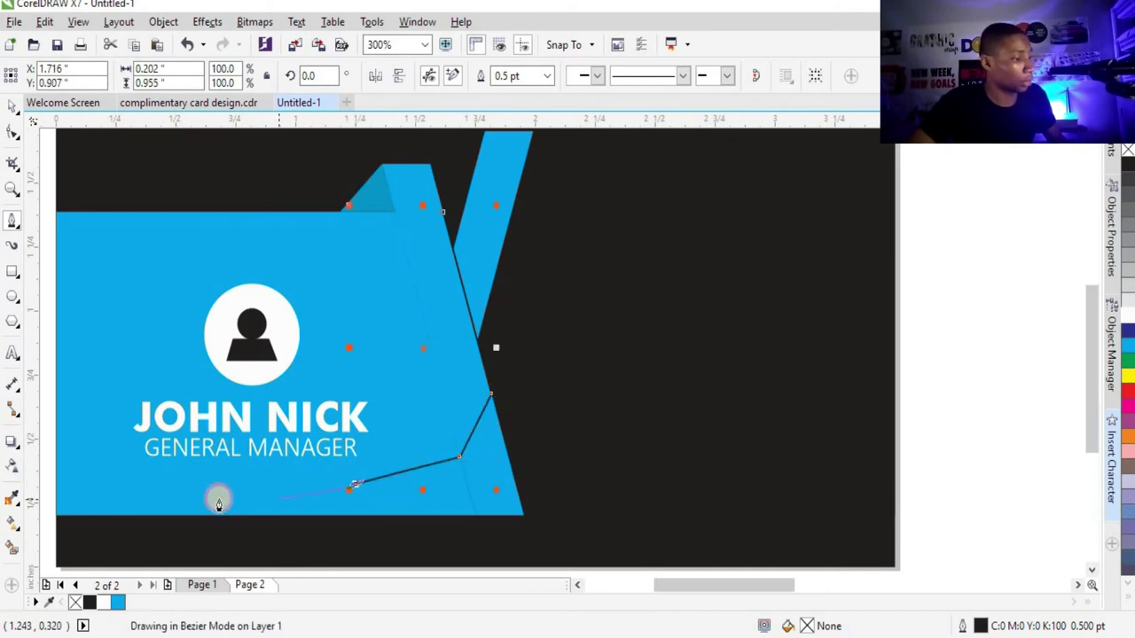
{"action": "left_click", "coordinate": [204, 498]}
{"action": "left_click", "coordinate": [175, 307]}
{"action": "left_click", "coordinate": [213, 246]}
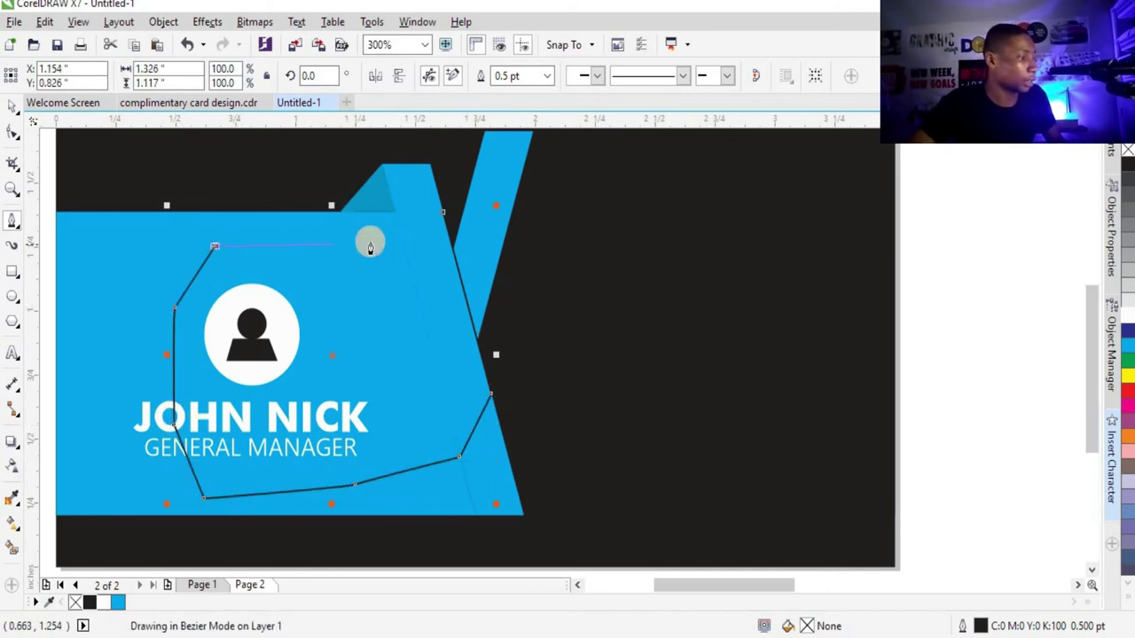
{"action": "left_click", "coordinate": [443, 213]}
{"action": "scroll", "coordinate": [393, 299], "scroll_direction": "down", "scroll_amount": 1}
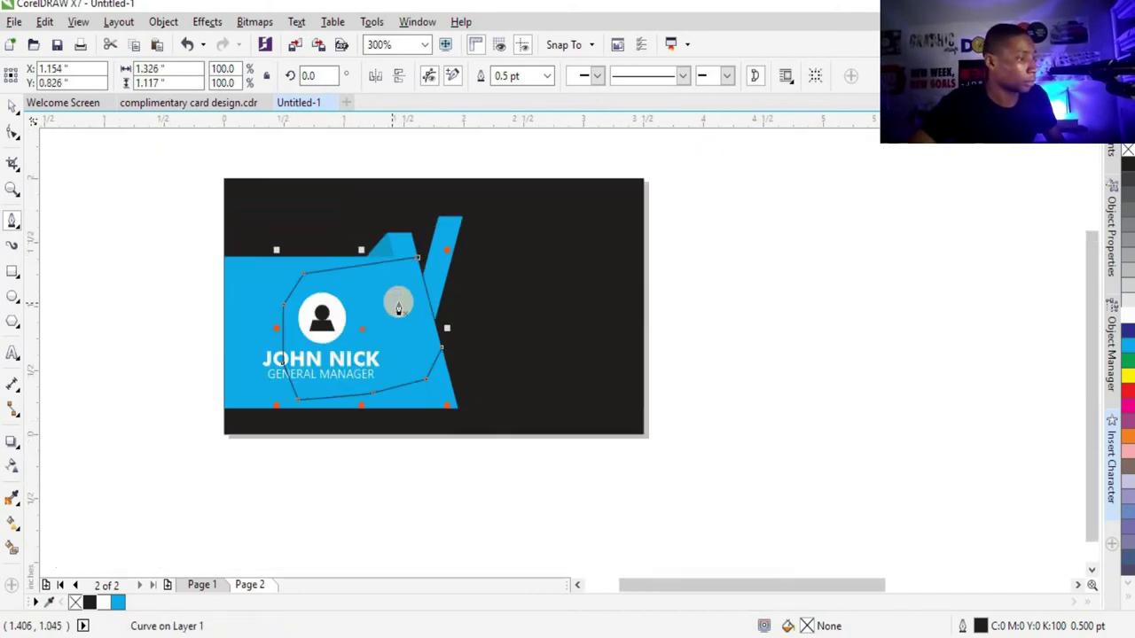
Trim the tall slanted blue strip with the helper polygon, then delete the polygon.
{"action": "left_click", "coordinate": [11, 106]}
{"action": "scroll", "coordinate": [430, 261], "scroll_direction": "up", "scroll_amount": 1}
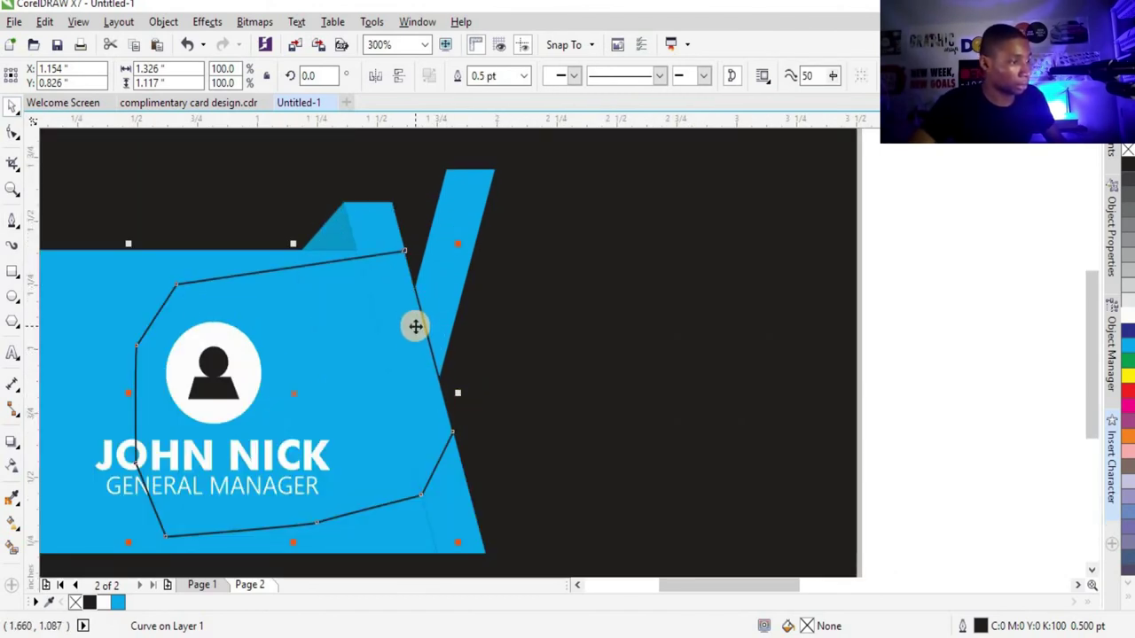
{"action": "left_click", "coordinate": [459, 215]}
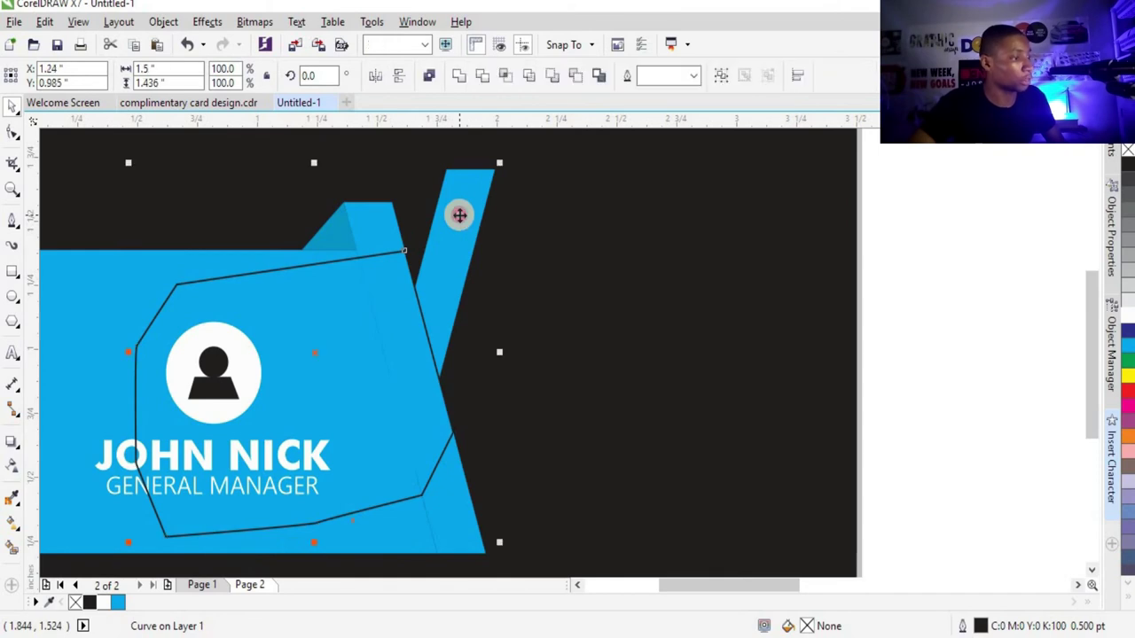
{"action": "left_click", "coordinate": [489, 82]}
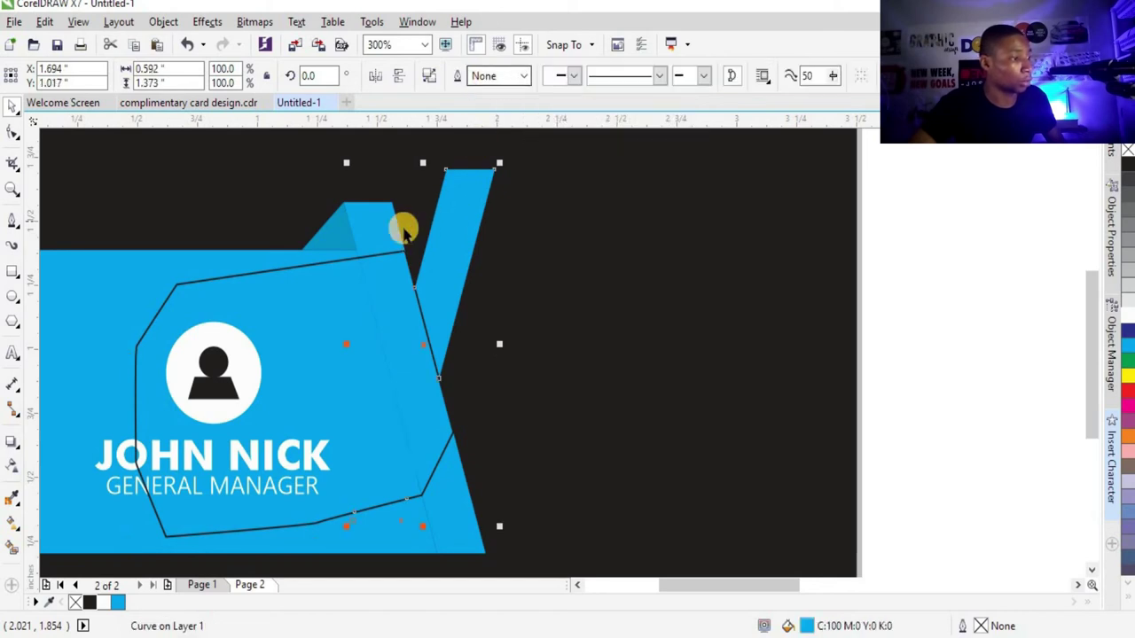
{"action": "left_click", "coordinate": [324, 275]}
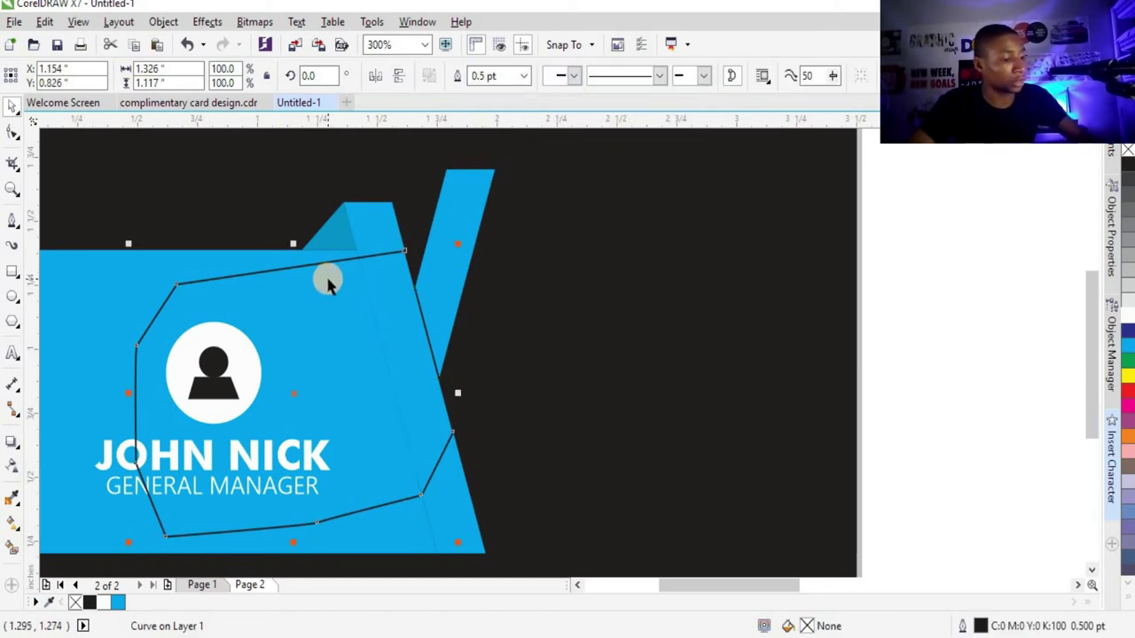
{"action": "key", "text": "Delete"}
{"action": "scroll", "coordinate": [522, 281], "scroll_direction": "down", "scroll_amount": 2}
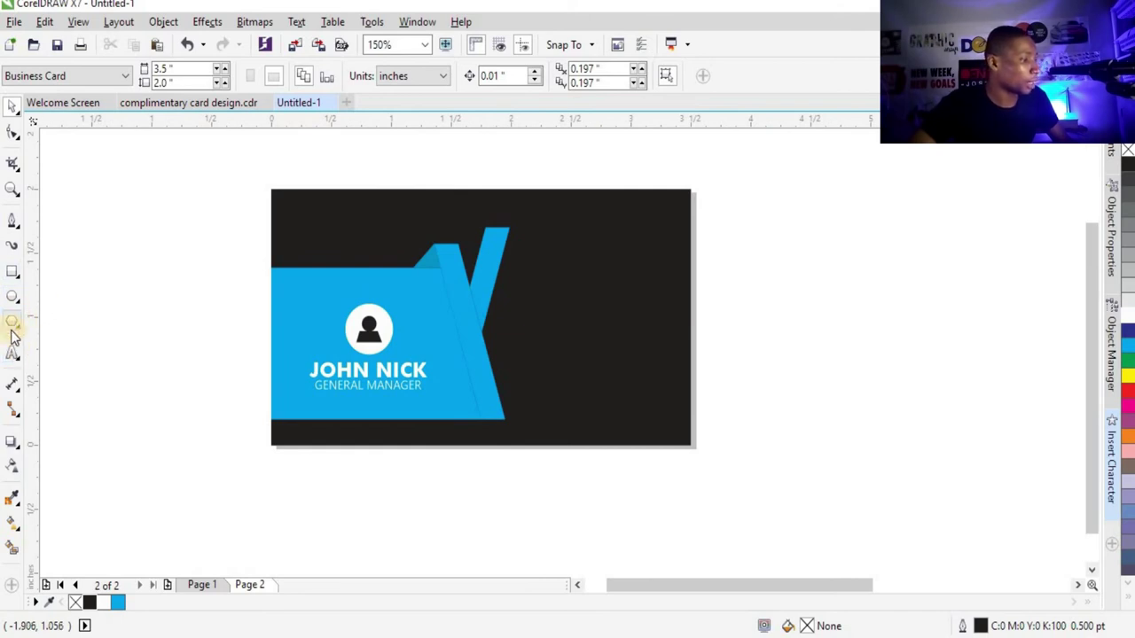
Start a Bezier path at the panel's lower corner, through the notch and strip tip, to the card's right edge.
{"action": "left_click", "coordinate": [12, 220]}
{"action": "scroll", "coordinate": [526, 431], "scroll_direction": "up", "scroll_amount": 2}
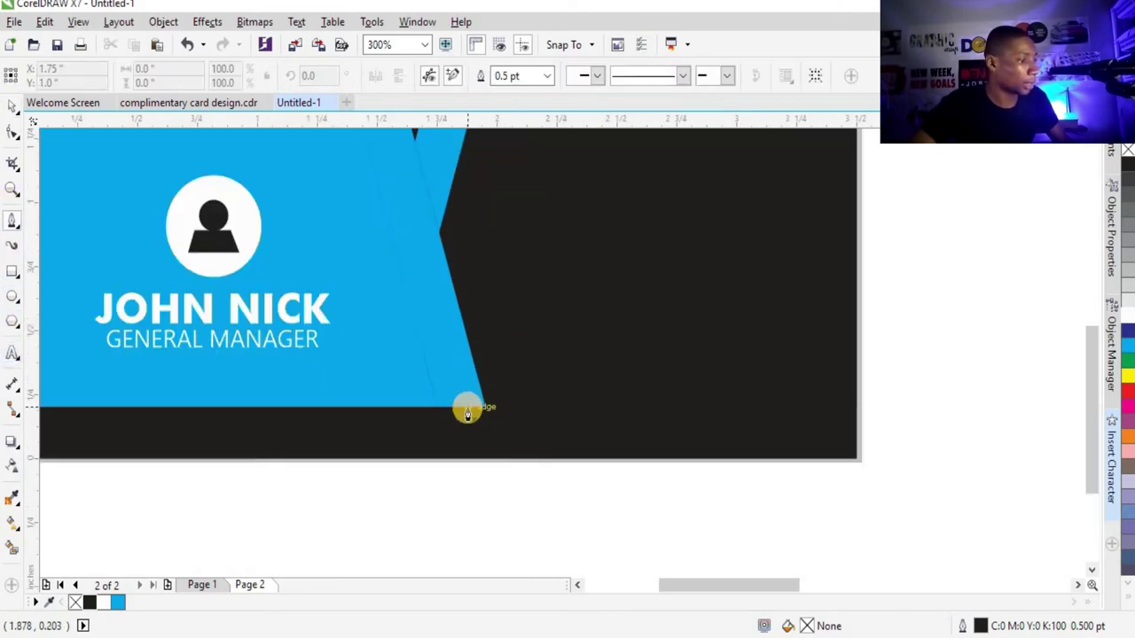
{"action": "left_click", "coordinate": [483, 407]}
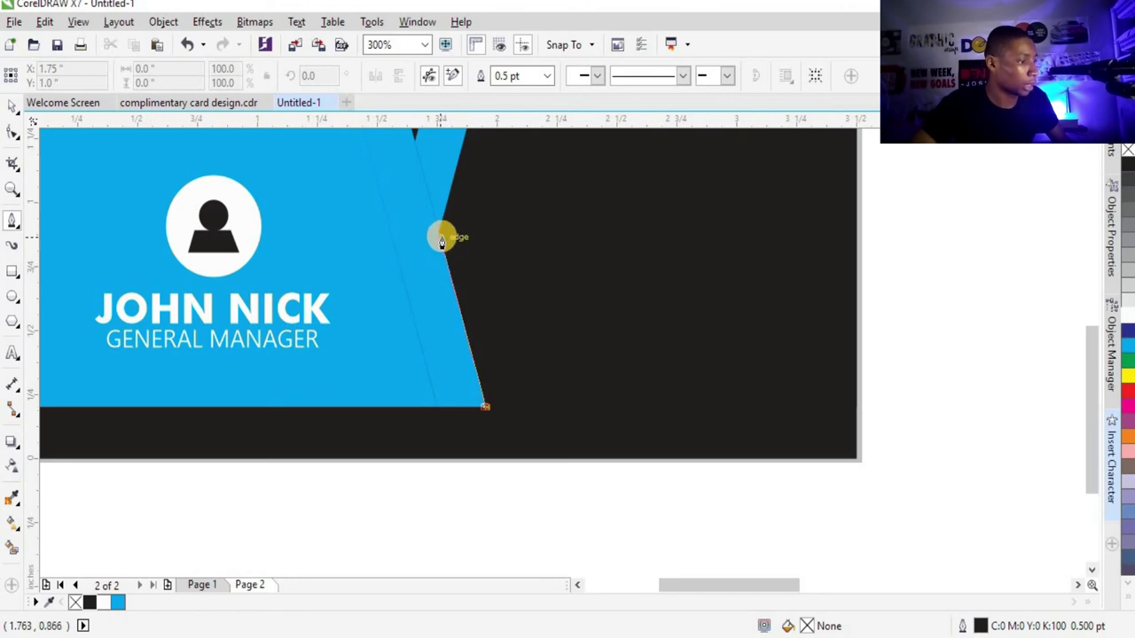
{"action": "left_click", "coordinate": [439, 237]}
{"action": "scroll", "coordinate": [434, 284], "scroll_direction": "down", "scroll_amount": 2}
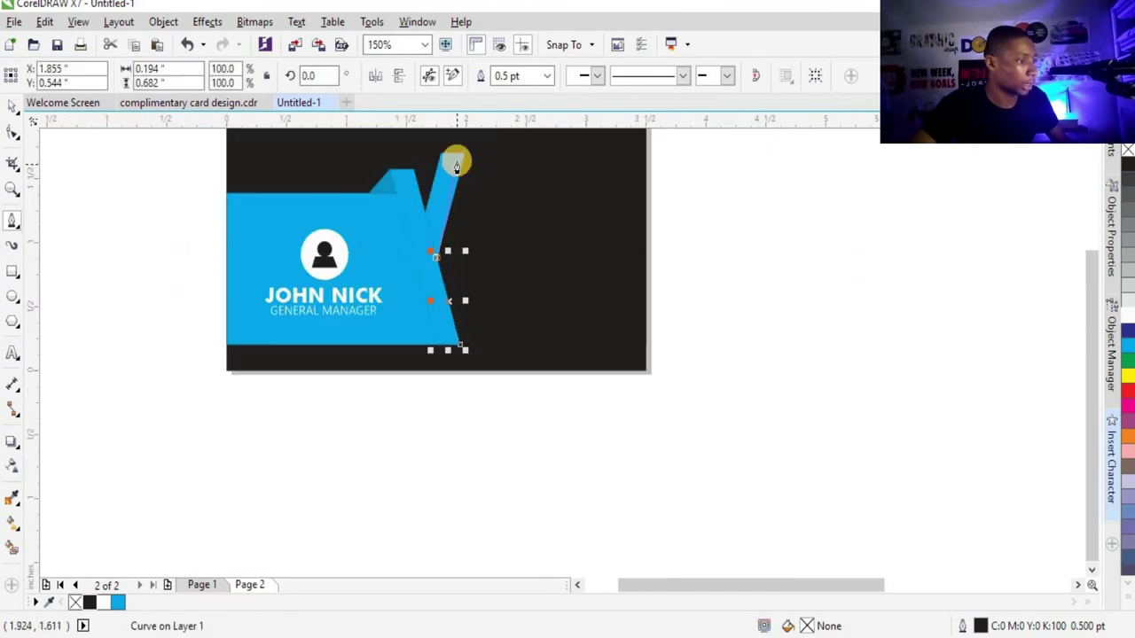
{"action": "scroll", "coordinate": [456, 159], "scroll_direction": "up", "scroll_amount": 3}
{"action": "scroll", "coordinate": [471, 150], "scroll_direction": "down", "scroll_amount": 2}
{"action": "left_click", "coordinate": [475, 167]}
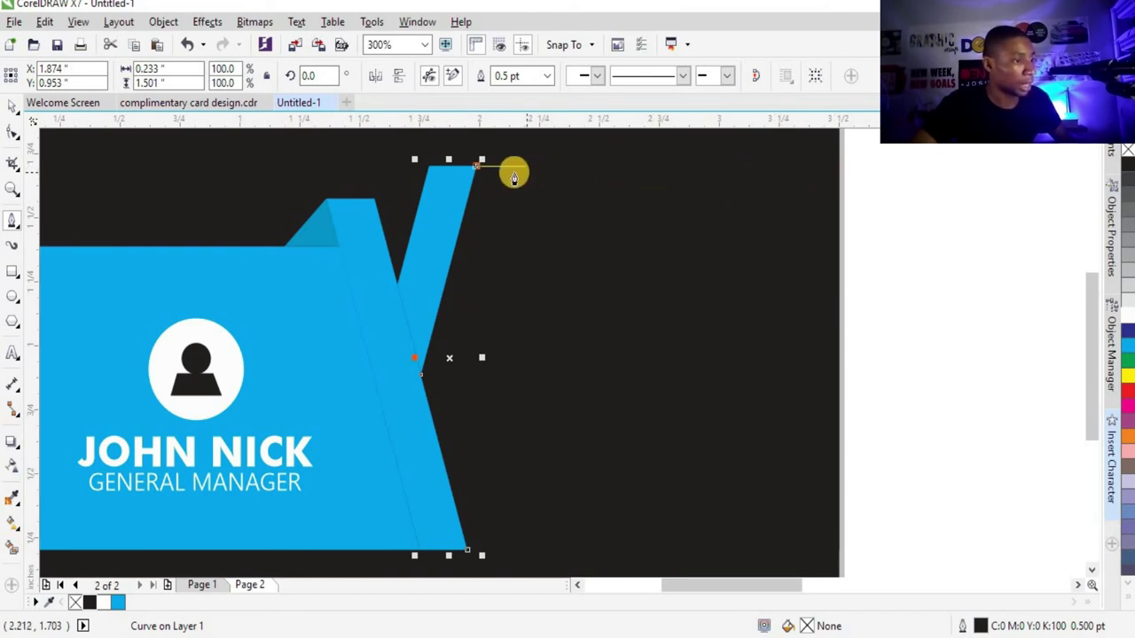
{"action": "left_click", "coordinate": [838, 170]}
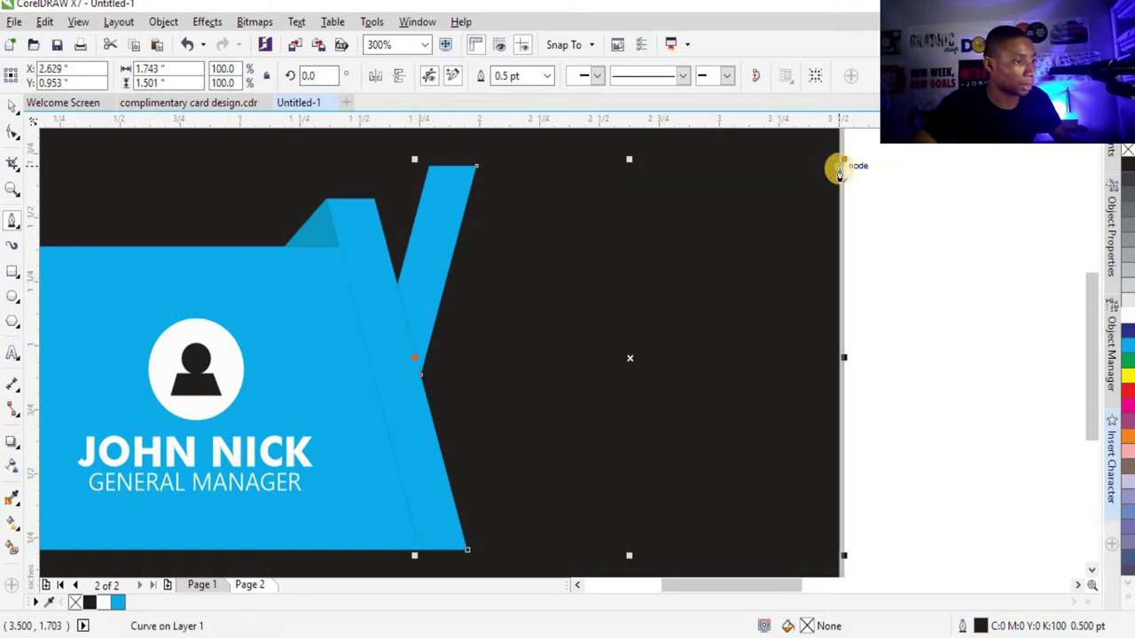
Close the path via the card's bottom-right corner and give it a white fill with no outline.
{"action": "left_click", "coordinate": [836, 550]}
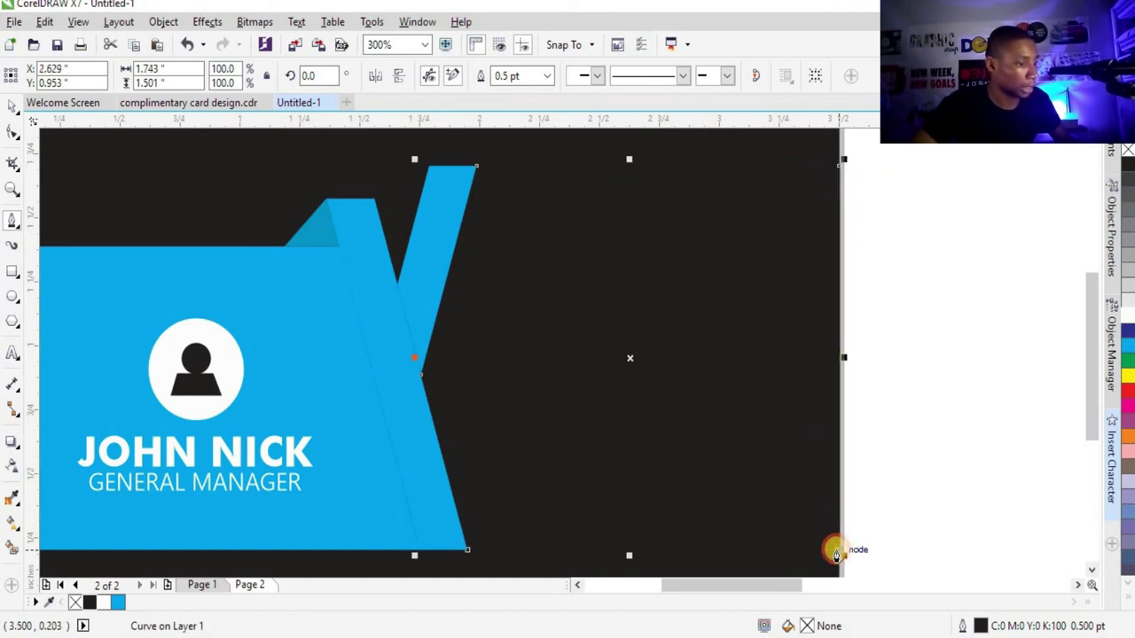
{"action": "left_click", "coordinate": [464, 551]}
{"action": "scroll", "coordinate": [598, 405], "scroll_direction": "down", "scroll_amount": 2}
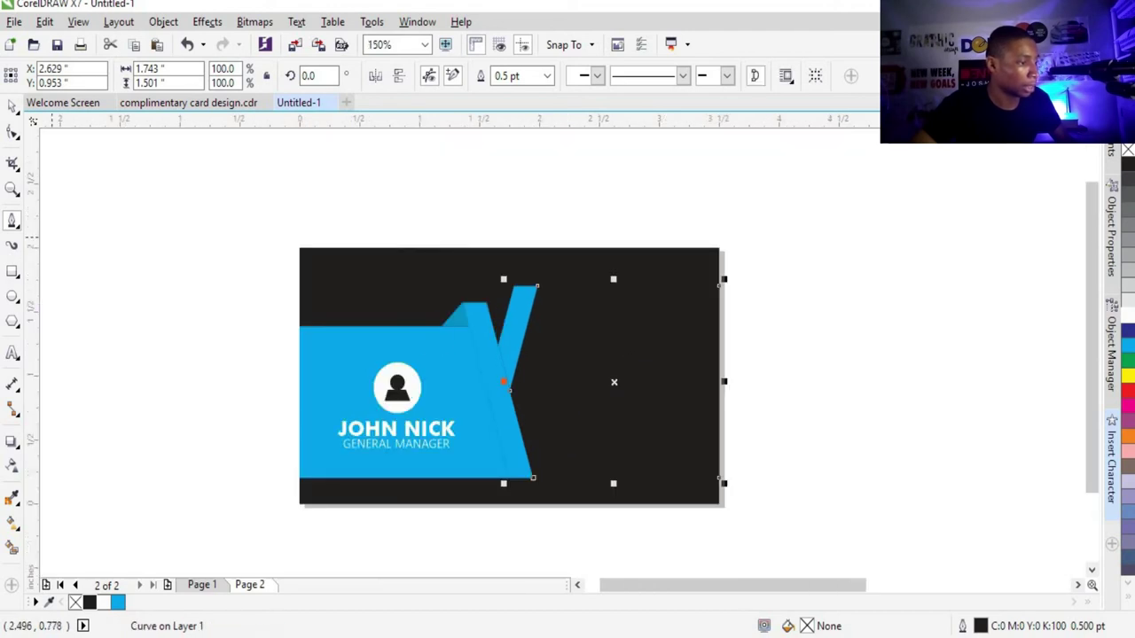
{"action": "left_click", "coordinate": [13, 106]}
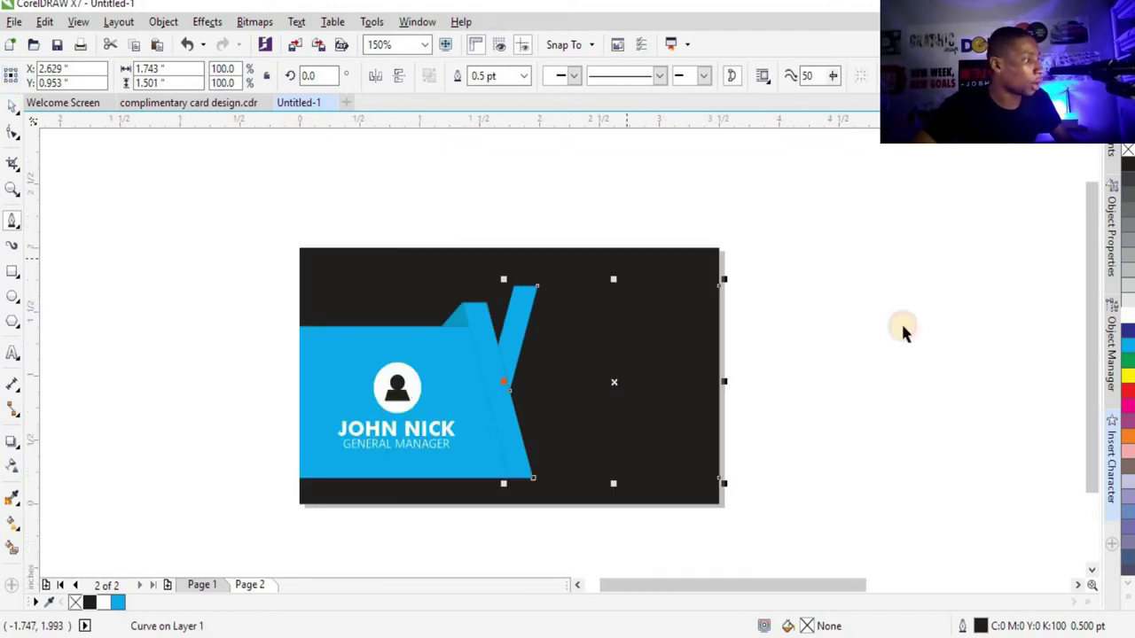
{"action": "left_click", "coordinate": [1124, 321]}
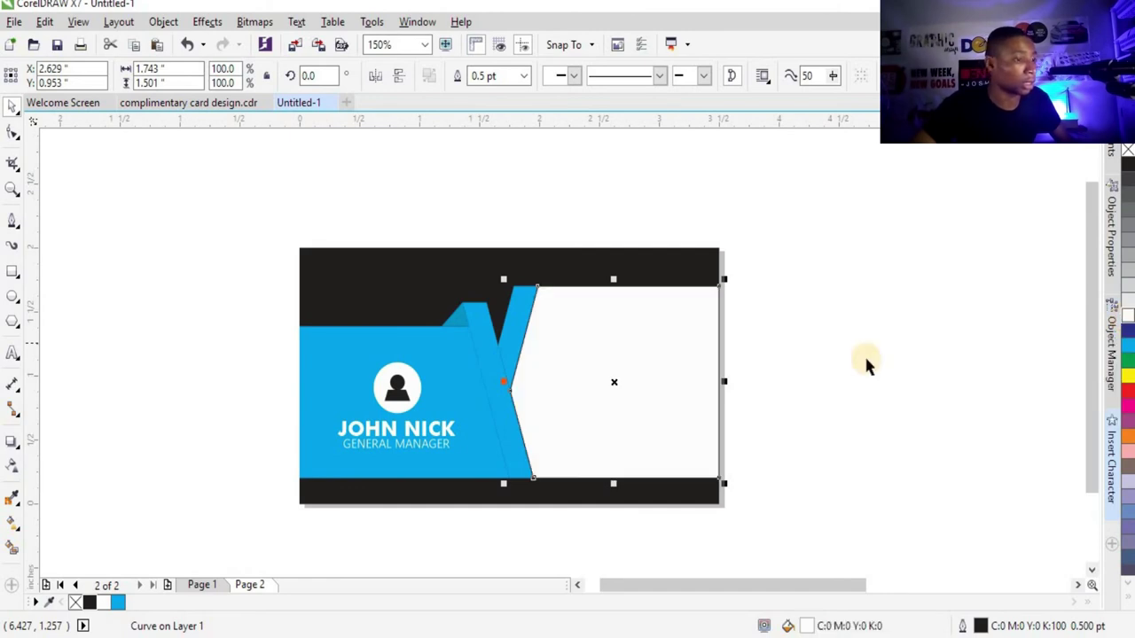
{"action": "right_click", "coordinate": [77, 602]}
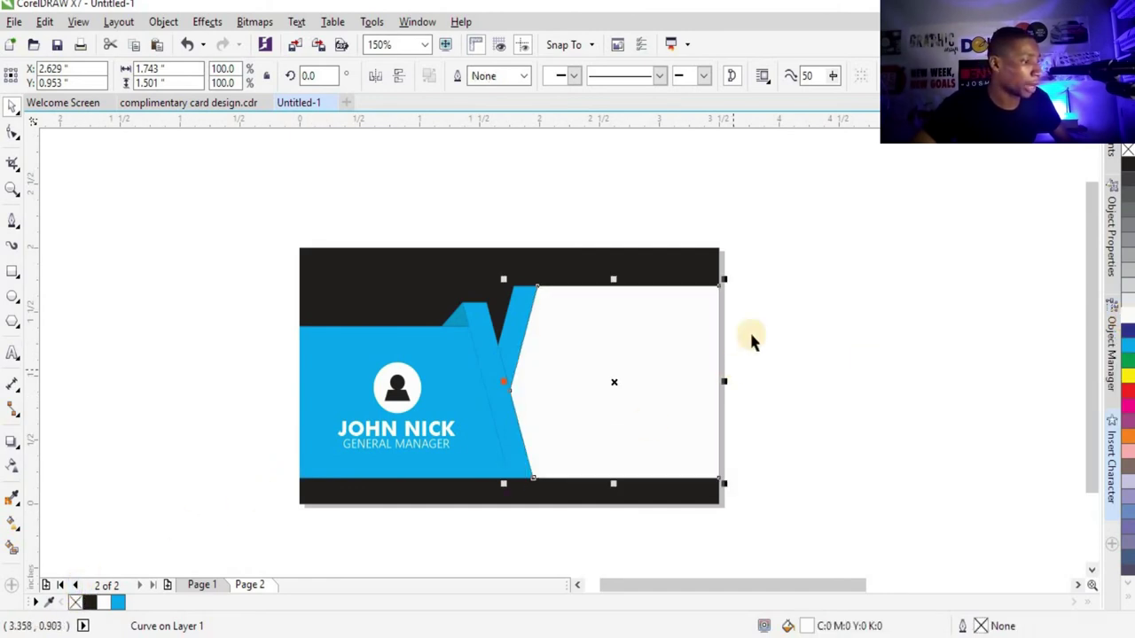
{"action": "left_click", "coordinate": [779, 299]}
{"action": "scroll", "coordinate": [779, 297], "scroll_direction": "down", "scroll_amount": 2}
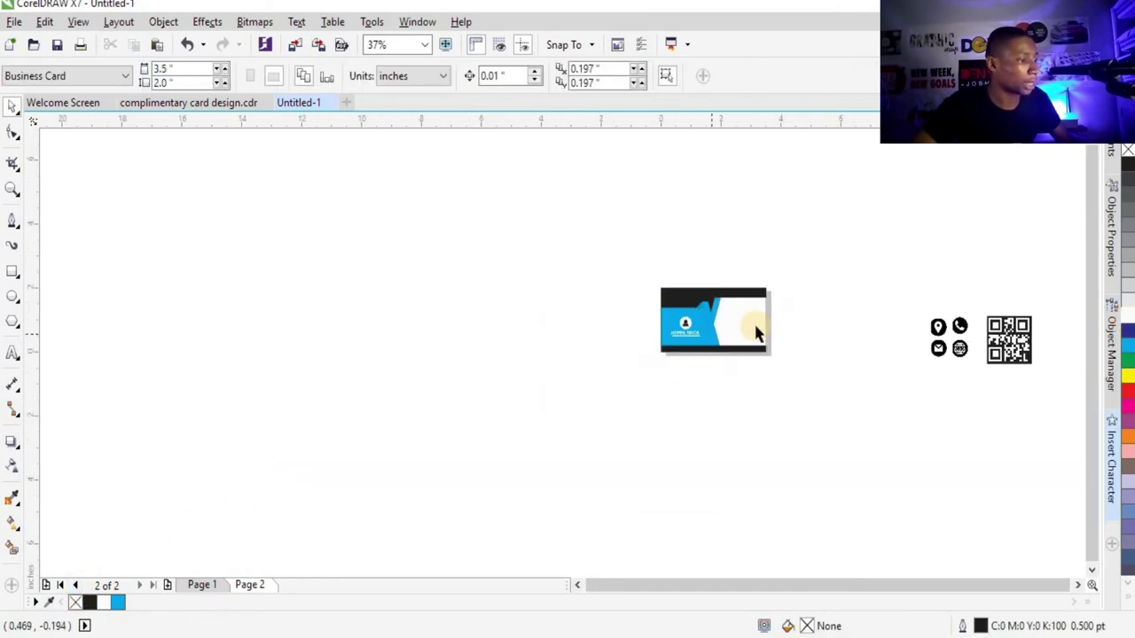
Drag the location, mail, phone and web icons into a vertical column in open space.
{"action": "scroll", "coordinate": [768, 329], "scroll_direction": "up", "scroll_amount": 1}
{"action": "scroll", "coordinate": [726, 288], "scroll_direction": "up", "scroll_amount": 1}
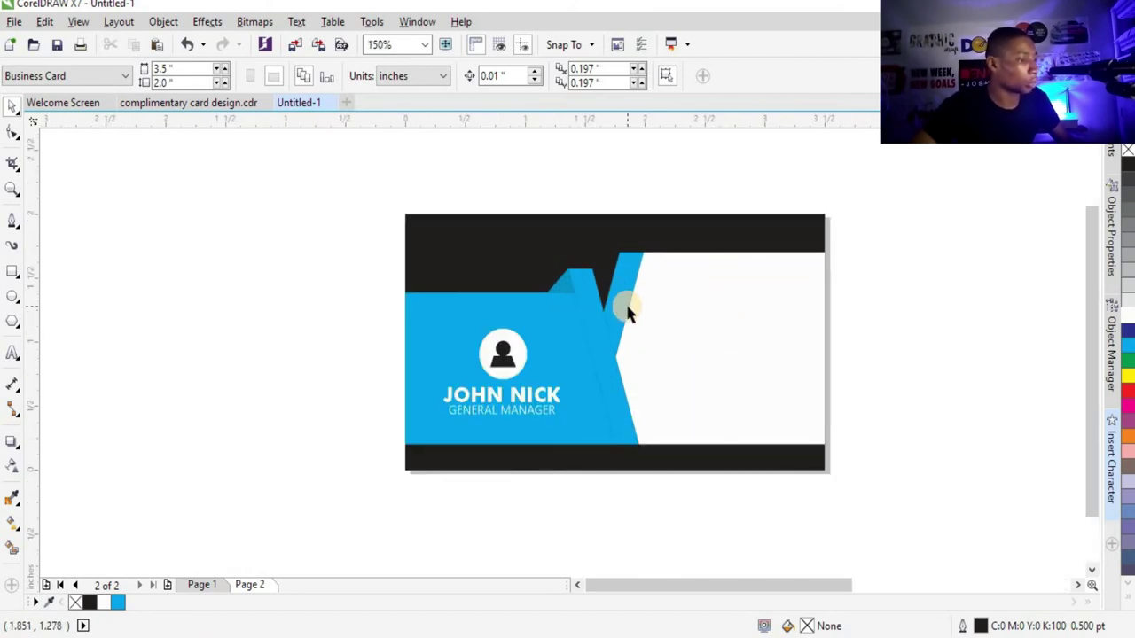
{"action": "scroll", "coordinate": [656, 312], "scroll_direction": "right", "scroll_amount": 1}
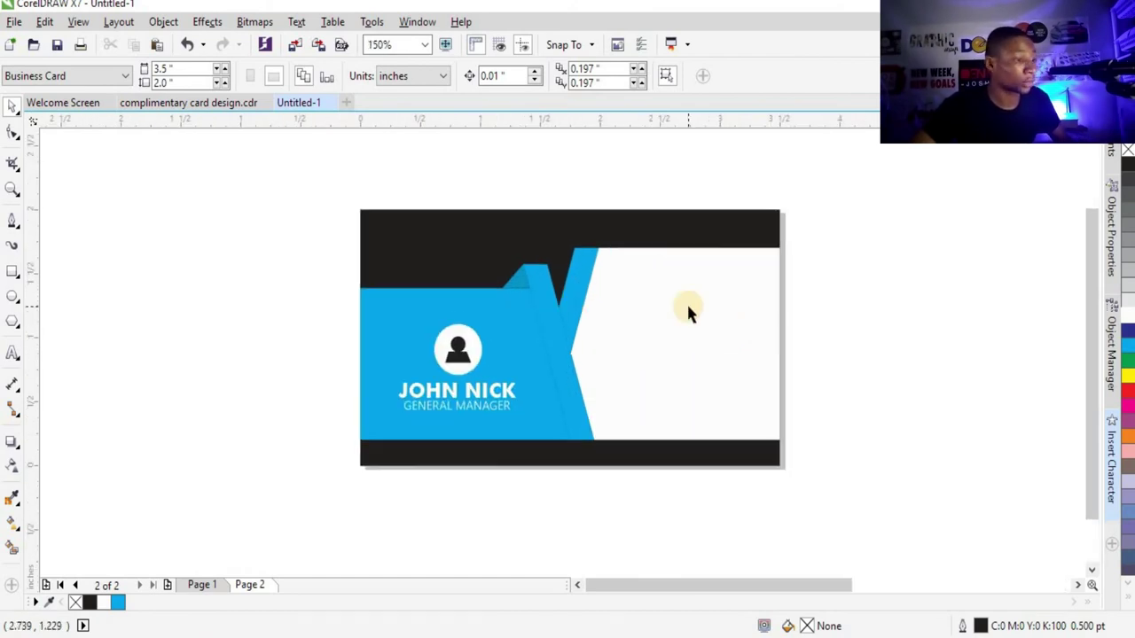
{"action": "scroll", "coordinate": [686, 302], "scroll_direction": "down", "scroll_amount": 2}
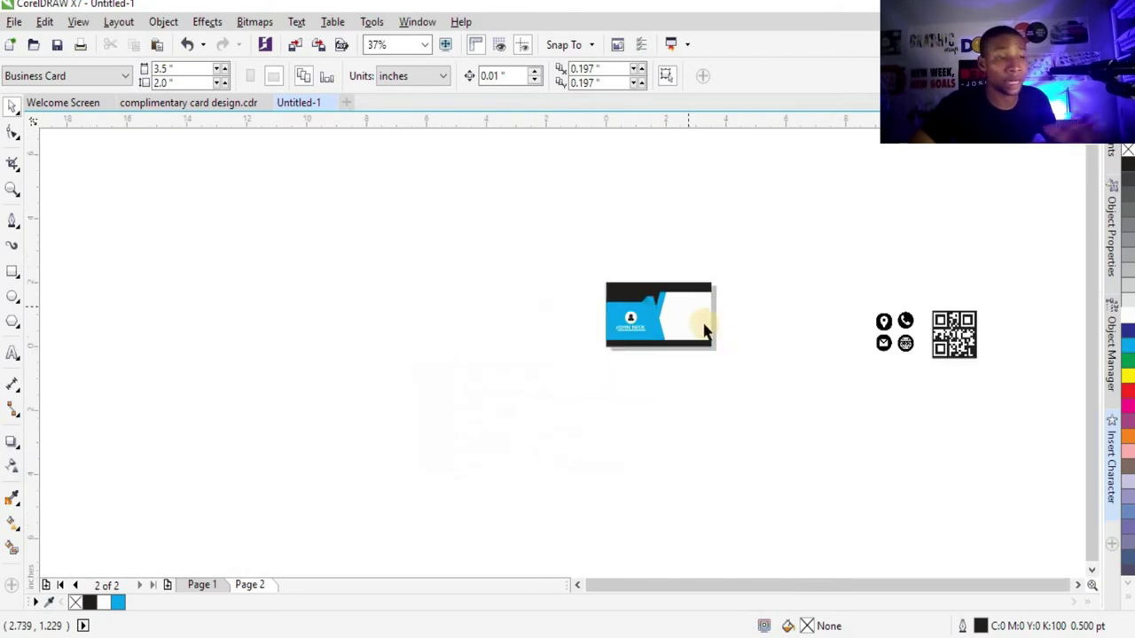
{"action": "scroll", "coordinate": [728, 336], "scroll_direction": "up", "scroll_amount": 1}
{"action": "scroll", "coordinate": [820, 293], "scroll_direction": "down", "scroll_amount": 1}
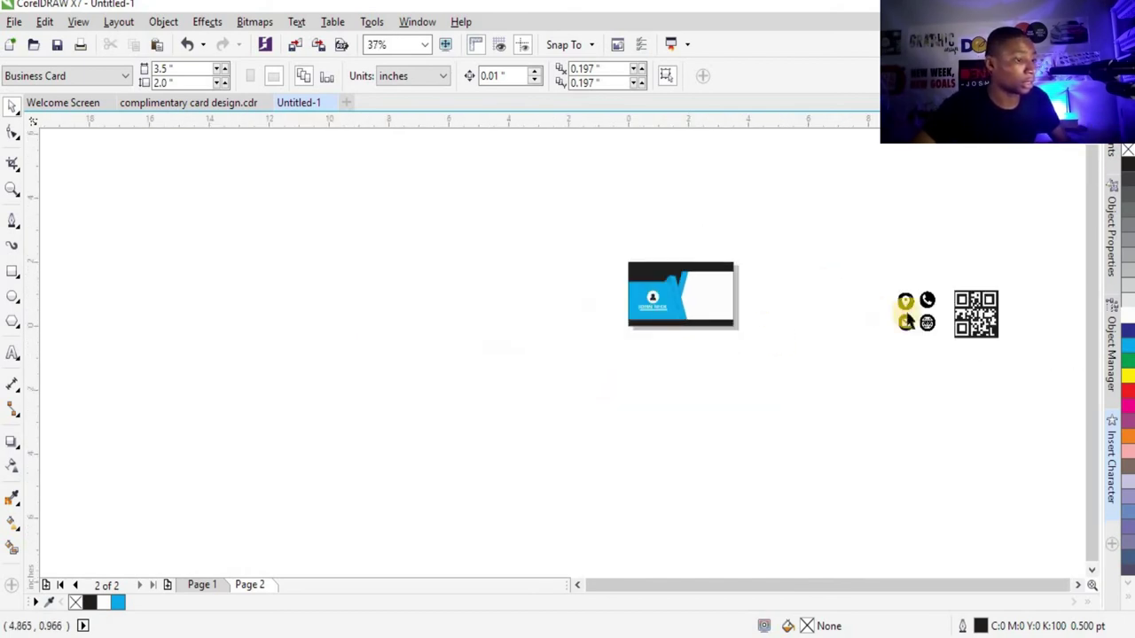
{"action": "scroll", "coordinate": [913, 305], "scroll_direction": "up", "scroll_amount": 1}
{"action": "left_click_drag", "start_coordinate": [903, 301], "coordinate": [738, 255]}
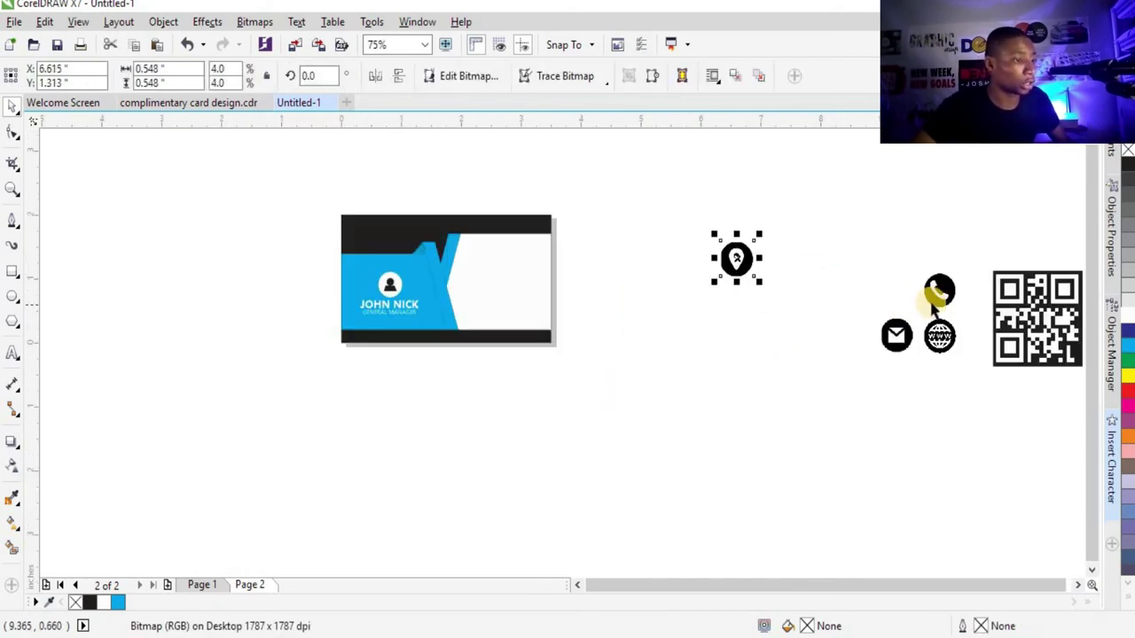
{"action": "left_click_drag", "start_coordinate": [895, 334], "coordinate": [737, 322]}
{"action": "left_click_drag", "start_coordinate": [940, 292], "coordinate": [736, 348]}
{"action": "left_click_drag", "start_coordinate": [939, 335], "coordinate": [737, 388]}
Select the four icons and align their centres vertically with C.
{"action": "left_click", "coordinate": [834, 227]}
{"action": "left_click_drag", "start_coordinate": [833, 227], "coordinate": [704, 430]}
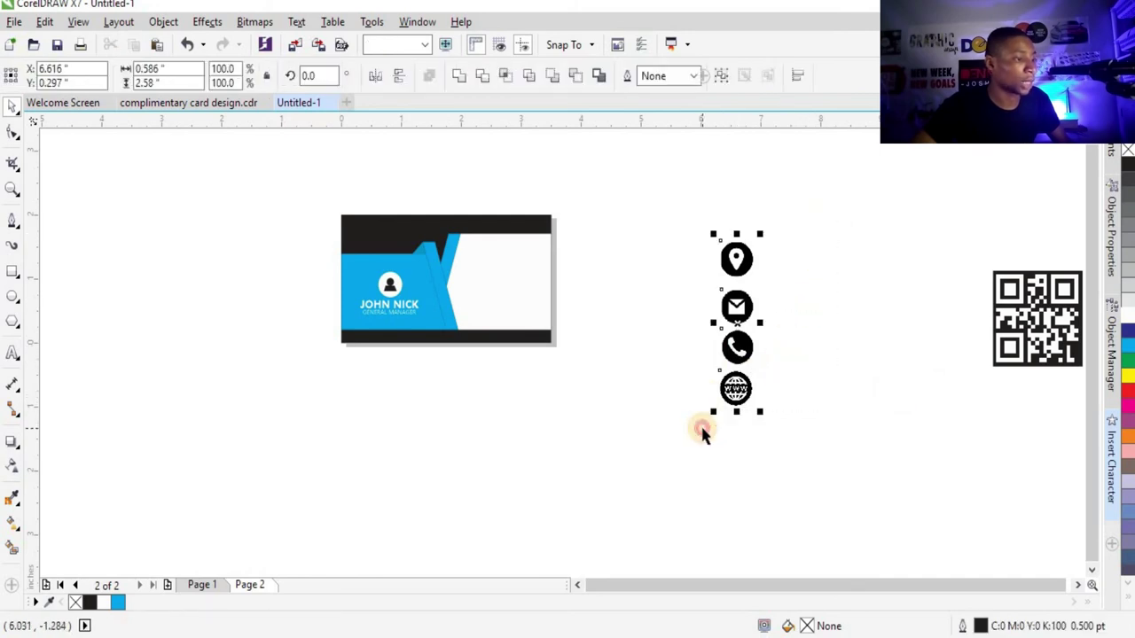
{"action": "key", "text": "c"}
{"action": "left_click", "coordinate": [663, 322]}
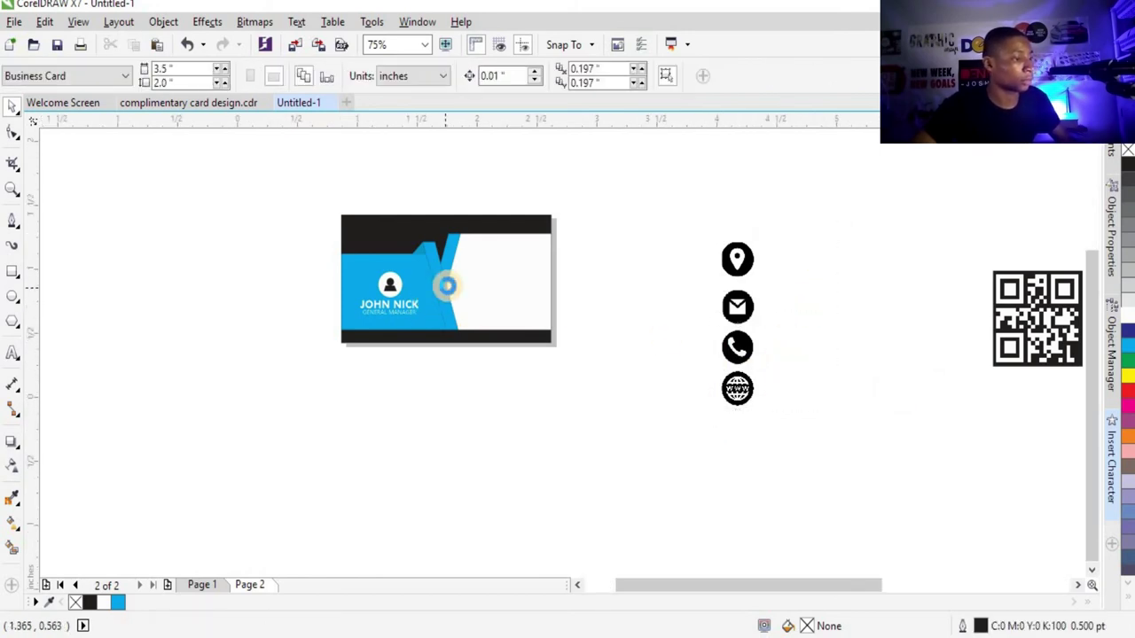
Start a text entry in the white area using Gadugi at 7 pt.
{"action": "scroll", "coordinate": [443, 284], "scroll_direction": "up", "scroll_amount": 3}
{"action": "left_click", "coordinate": [12, 353]}
{"action": "left_click", "coordinate": [566, 252]}
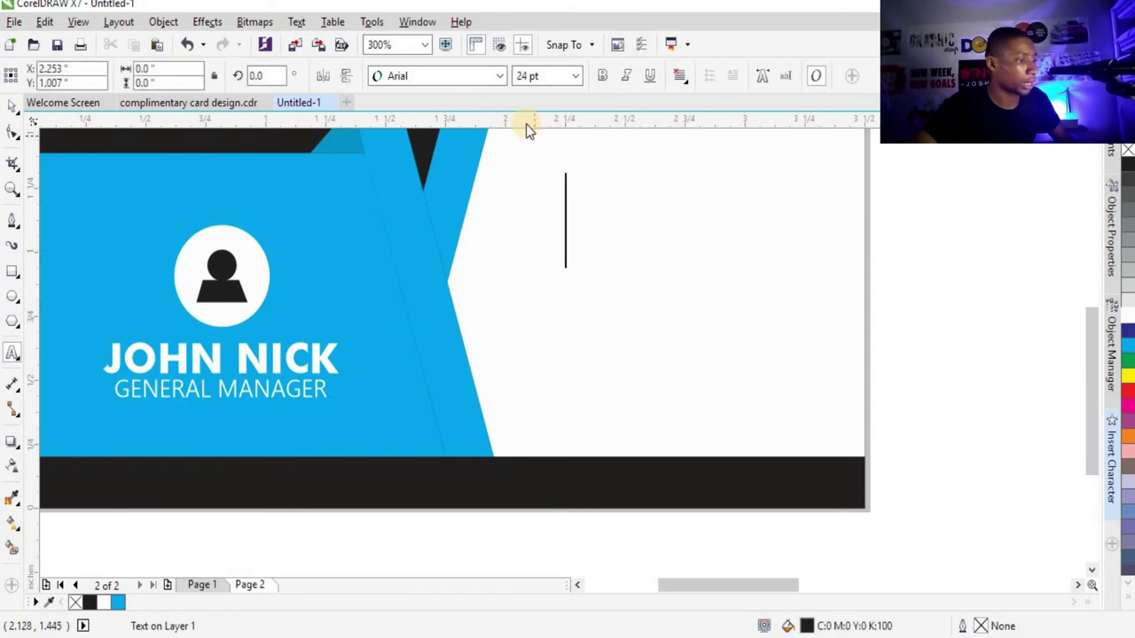
{"action": "left_click", "coordinate": [499, 75]}
{"action": "mouse_move", "coordinate": [488, 141]}
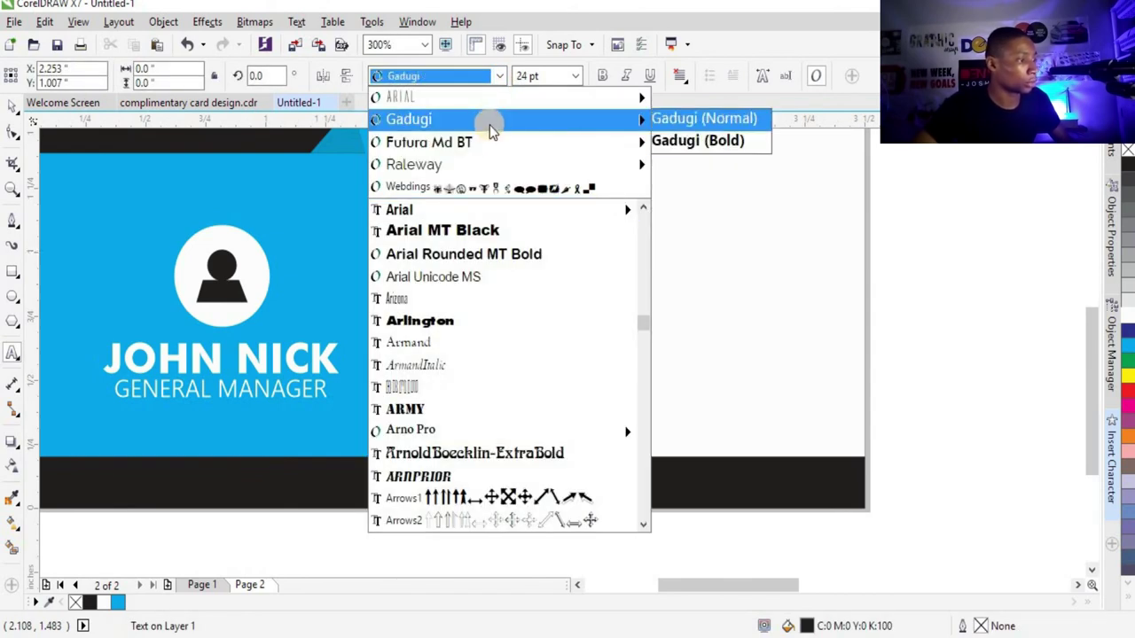
{"action": "left_click", "coordinate": [489, 127]}
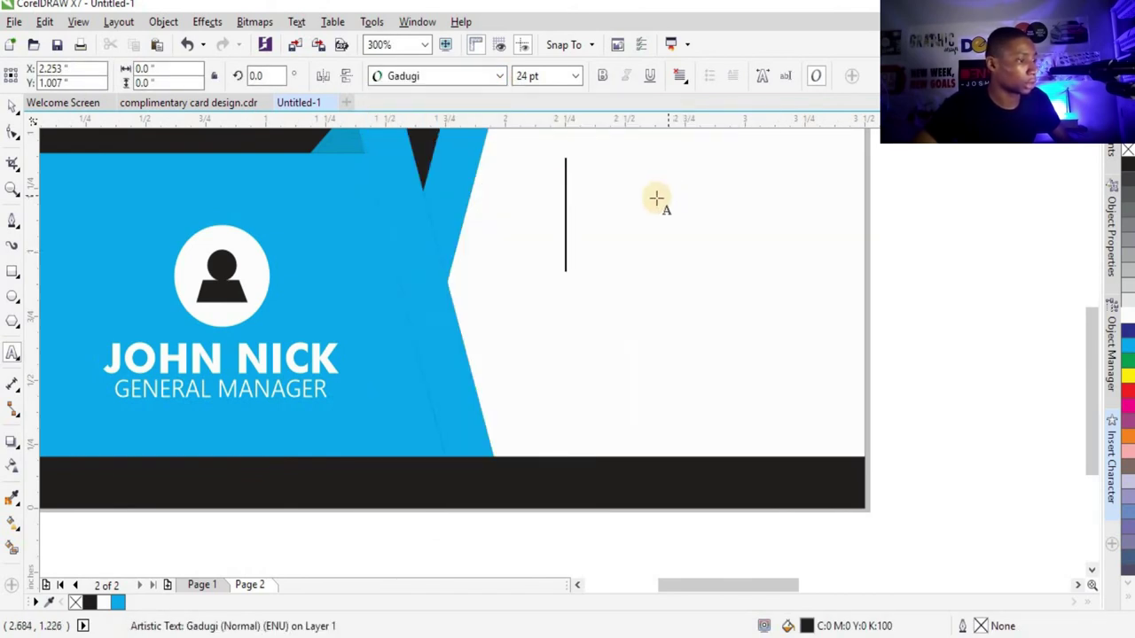
{"action": "left_click", "coordinate": [575, 76]}
{"action": "left_click", "coordinate": [532, 110]}
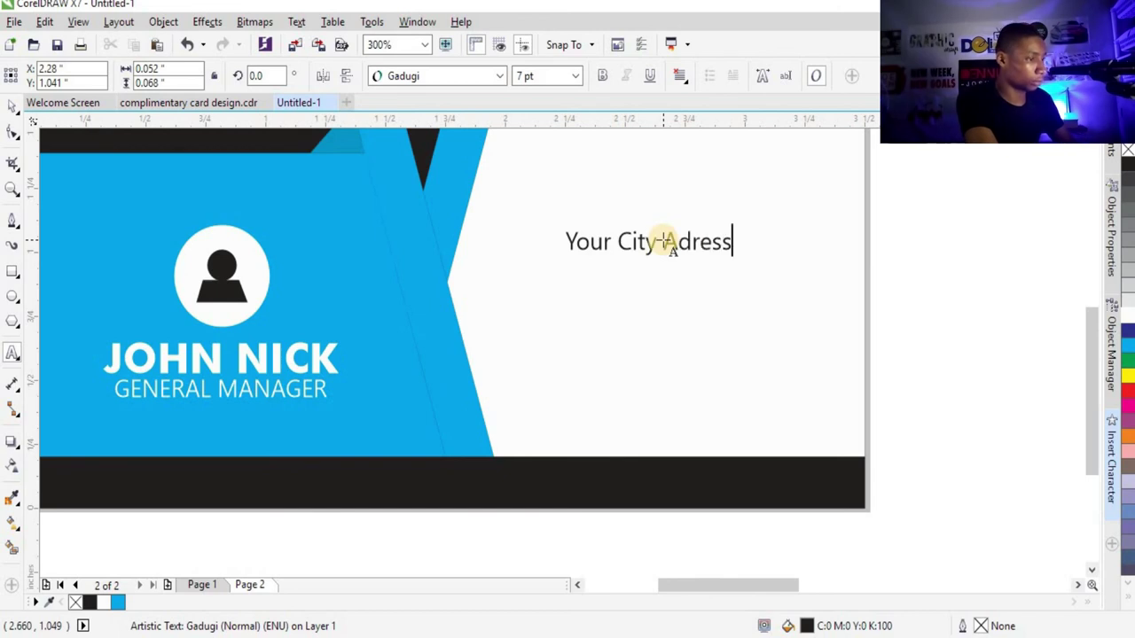
Fix the 'Adress' typo, complete the address, email, phone and website lines, and finish editing.
{"action": "left_click", "coordinate": [670, 241]}
{"action": "type", "text": "d"}
{"action": "left_click", "coordinate": [748, 237]}
{"action": "type", "text": ","}
{"action": "key", "text": "Return"}
{"action": "type", "text": "Street"}
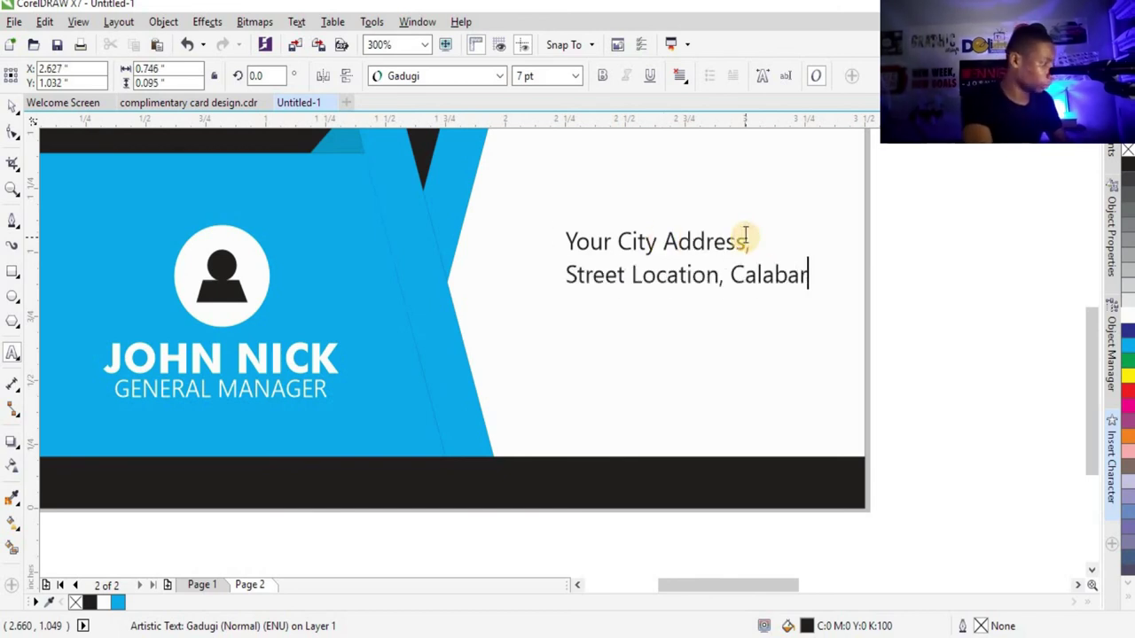
{"action": "key", "text": "Escape"}
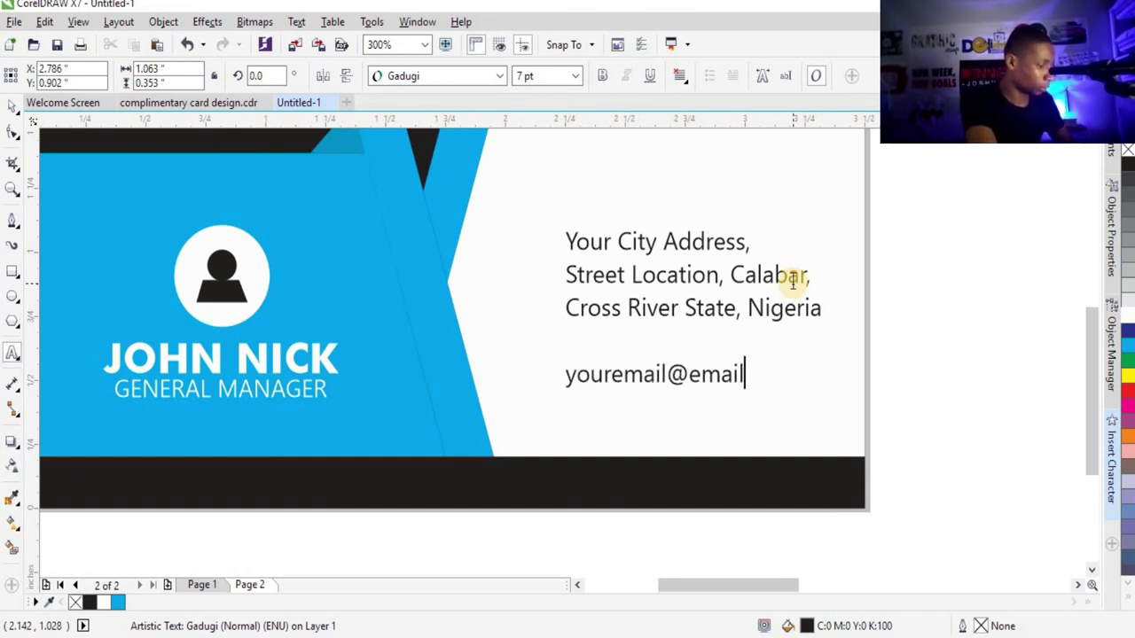
{"action": "type", "text": "com"}
{"action": "key", "text": "Return"}
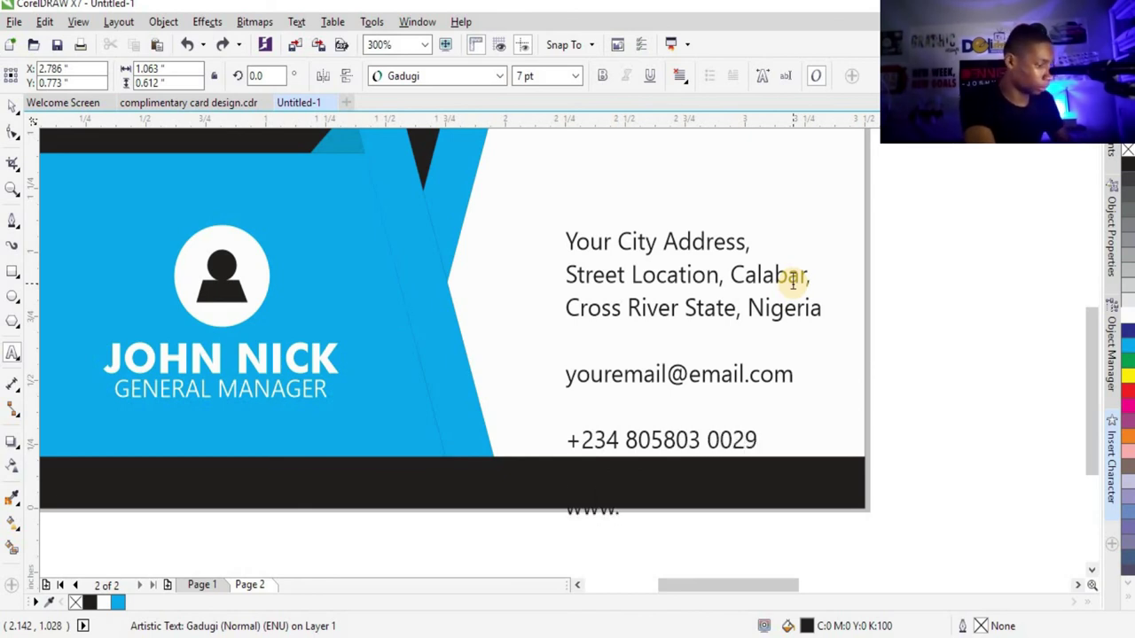
{"action": "key", "text": "Escape"}
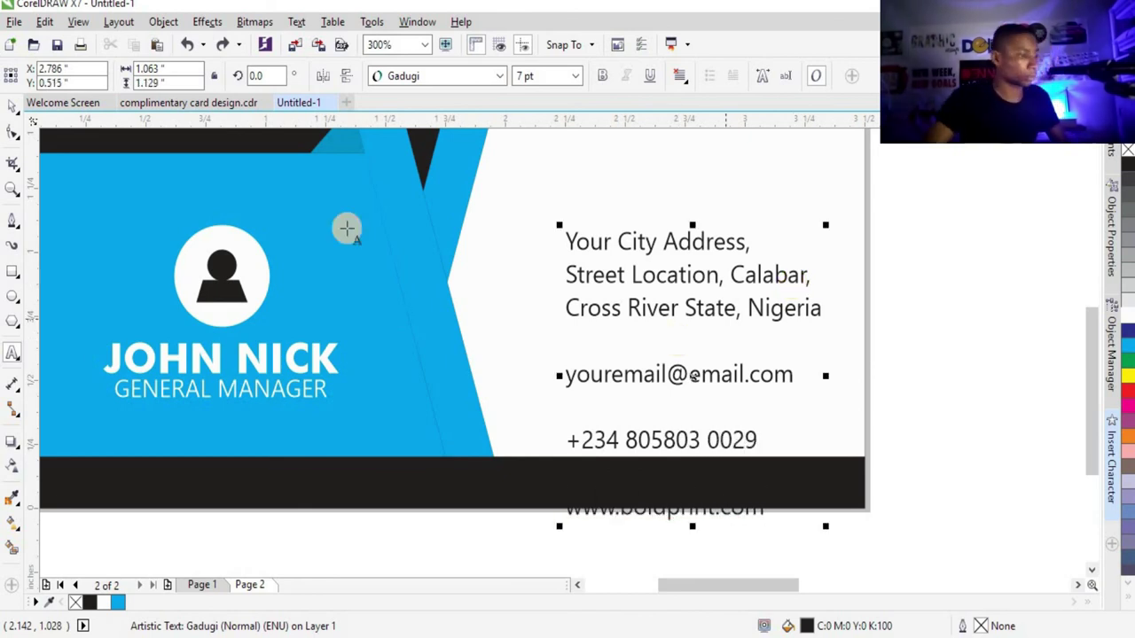
{"action": "scroll", "coordinate": [820, 340], "scroll_direction": "down", "scroll_amount": 2}
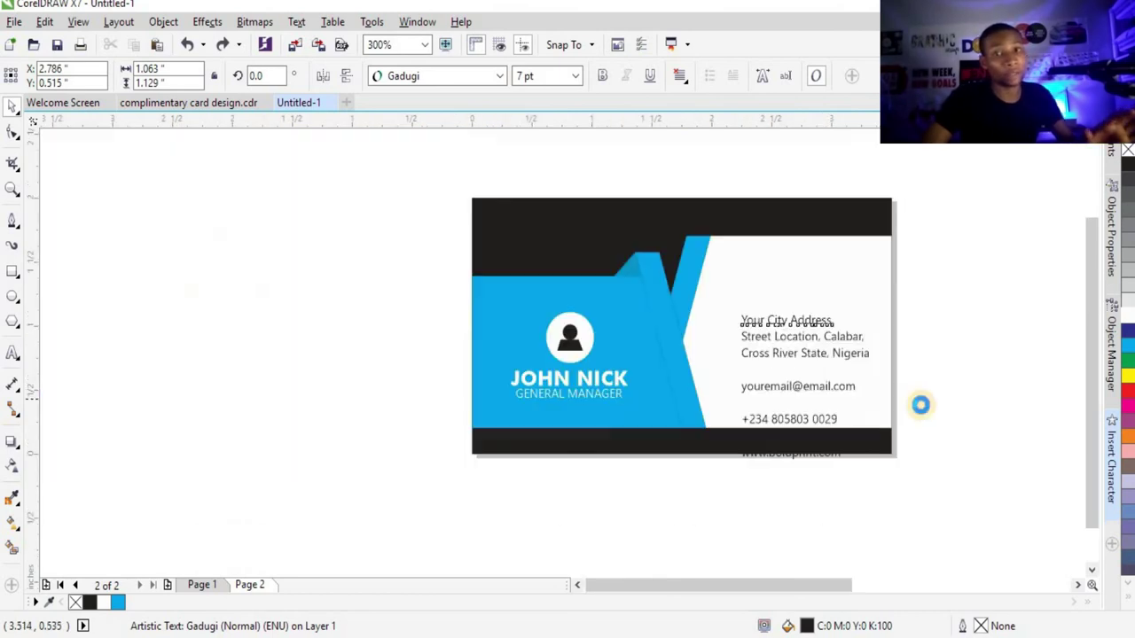
Move the contact text inside the card and tighten its line spacing with the Shape tool.
{"action": "left_click_drag", "start_coordinate": [843, 339], "coordinate": [824, 304]}
{"action": "scroll", "coordinate": [815, 350], "scroll_direction": "up", "scroll_amount": 2}
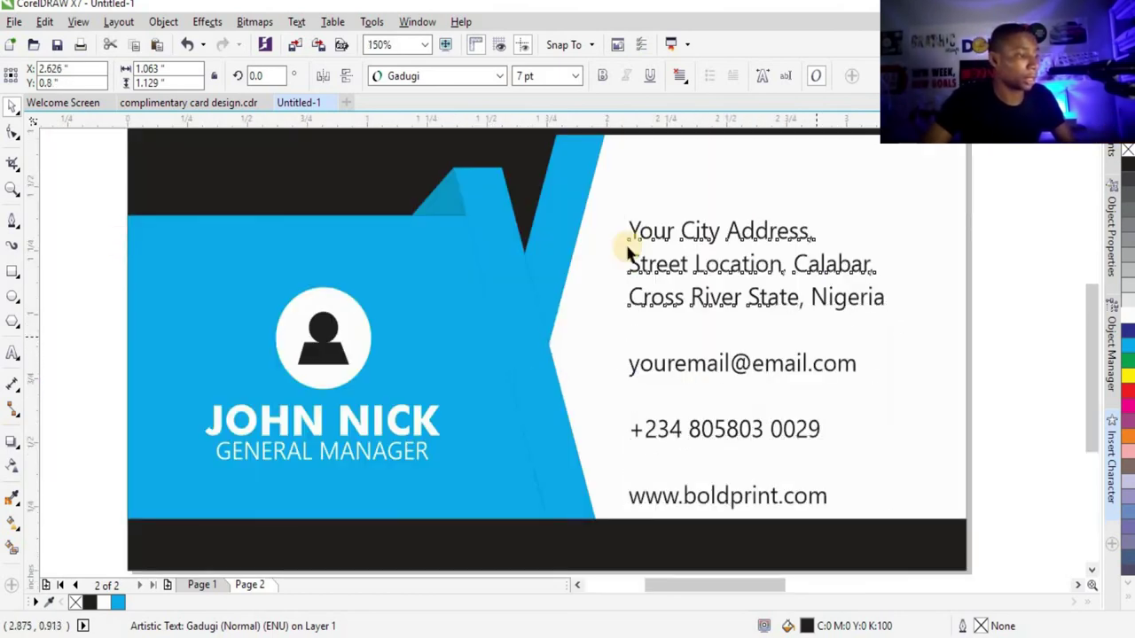
{"action": "left_click", "coordinate": [13, 135]}
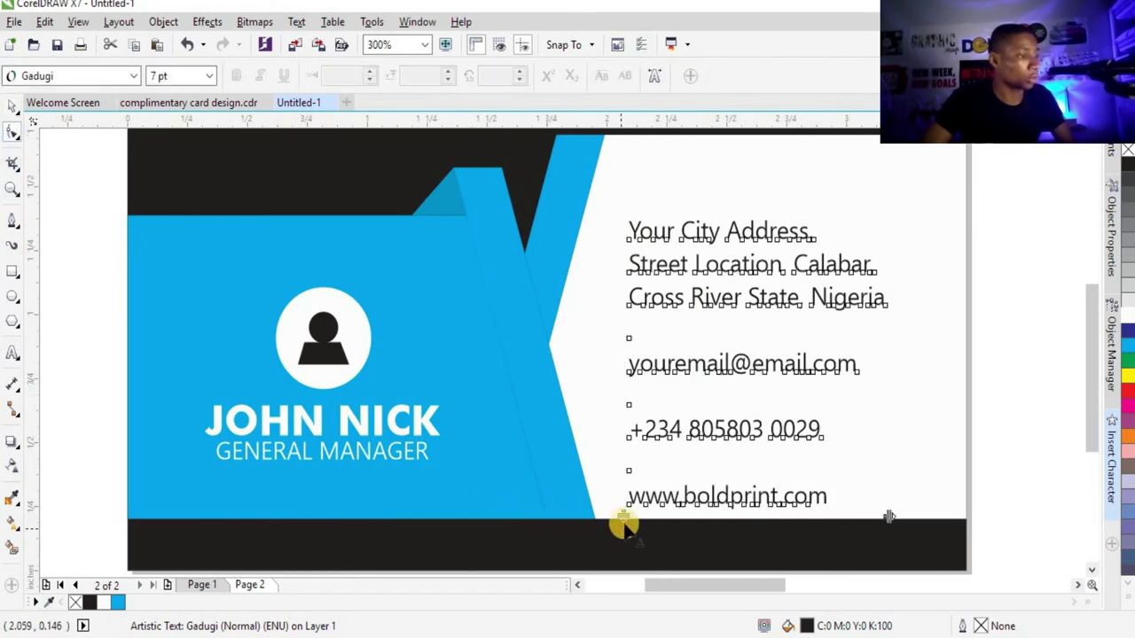
{"action": "left_click_drag", "start_coordinate": [622, 515], "coordinate": [627, 449]}
Right-align the contact text and reposition it against the card's right edge.
{"action": "left_click", "coordinate": [12, 105]}
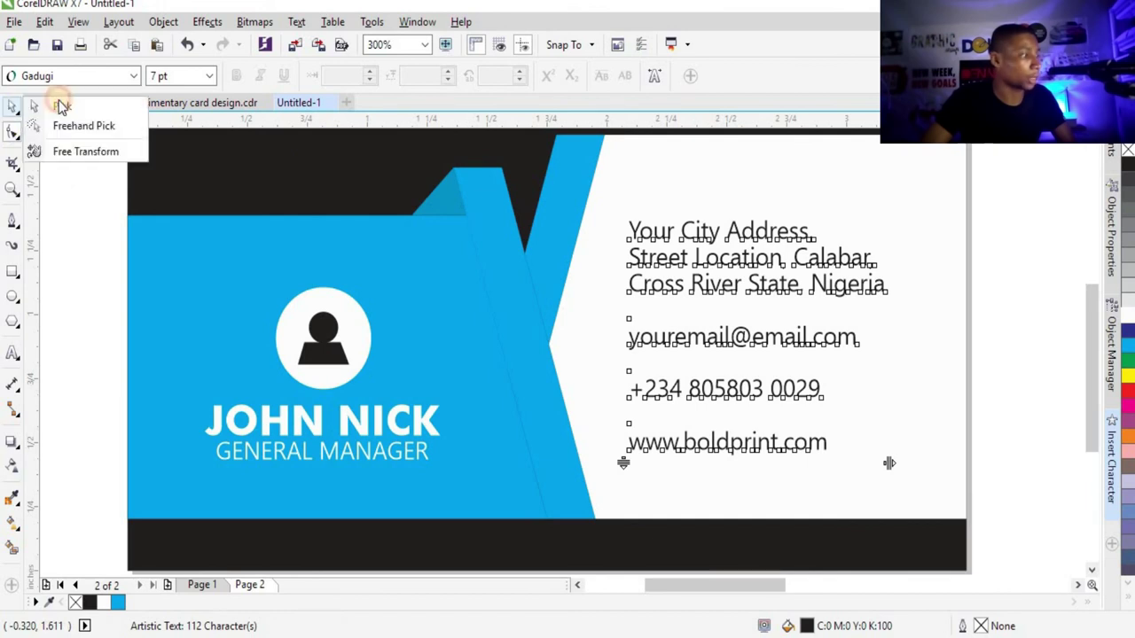
{"action": "left_click", "coordinate": [9, 106]}
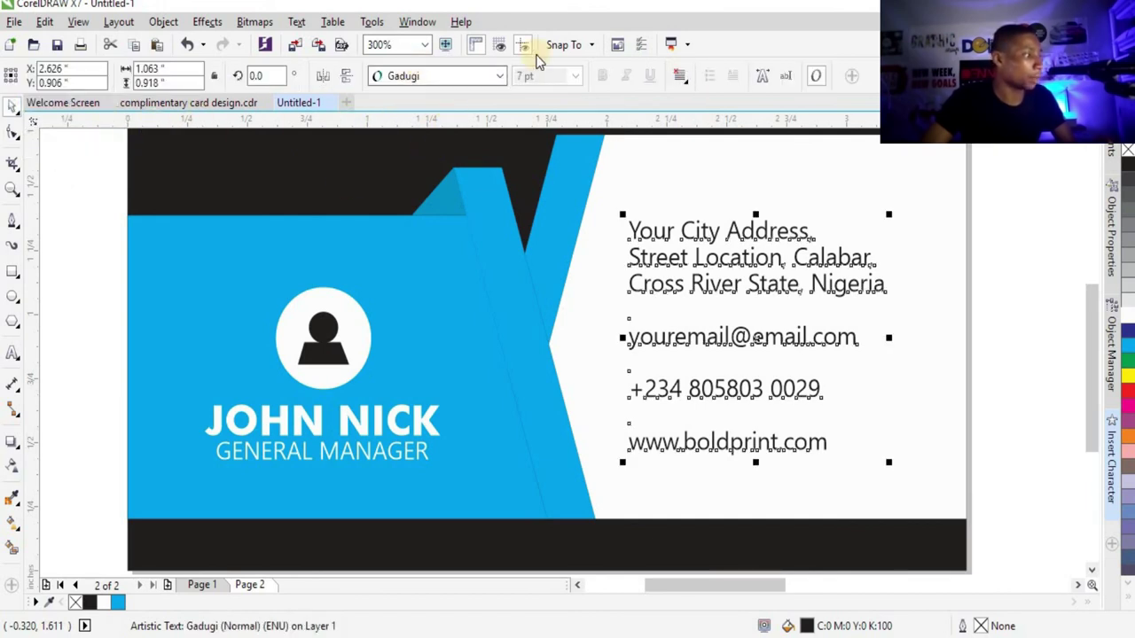
{"action": "left_click", "coordinate": [688, 78]}
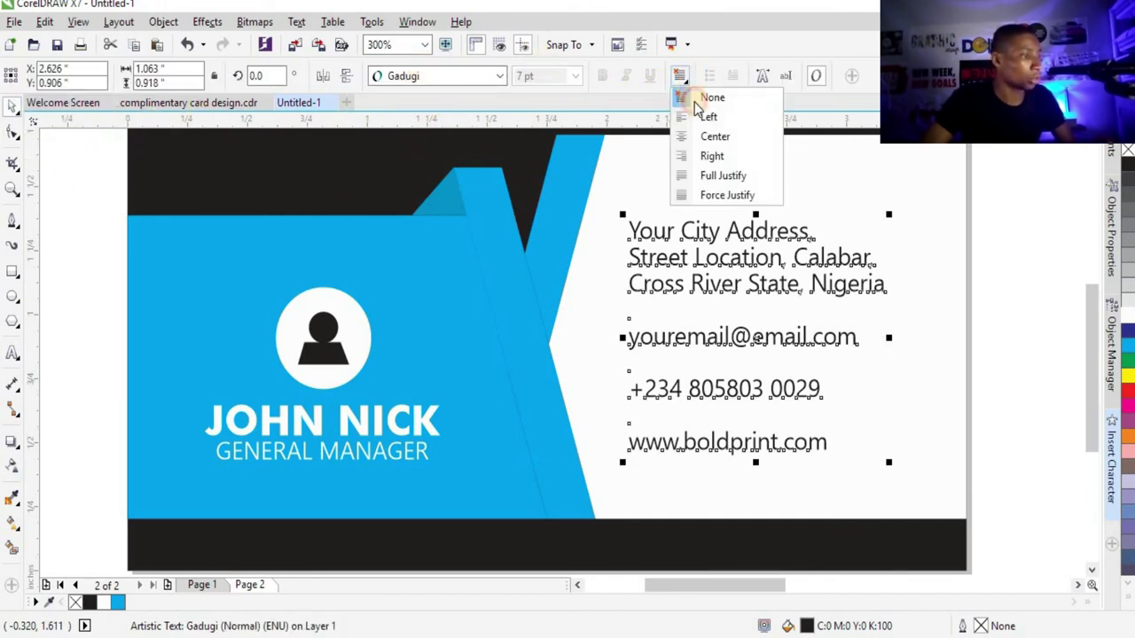
{"action": "left_click", "coordinate": [717, 155]}
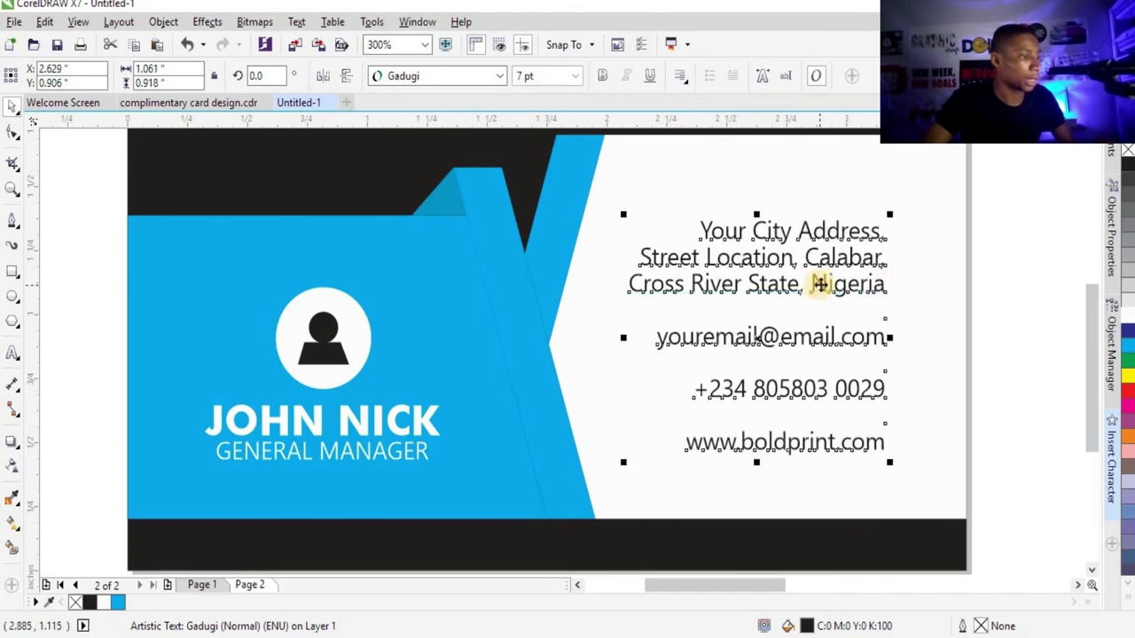
{"action": "left_click_drag", "start_coordinate": [818, 284], "coordinate": [670, 334]}
{"action": "scroll", "coordinate": [780, 324], "scroll_direction": "down", "scroll_amount": 2}
{"action": "scroll", "coordinate": [716, 337], "scroll_direction": "up", "scroll_amount": 2}
{"action": "scroll", "coordinate": [727, 334], "scroll_direction": "down", "scroll_amount": 1}
{"action": "scroll", "coordinate": [669, 333], "scroll_direction": "down", "scroll_amount": 3}
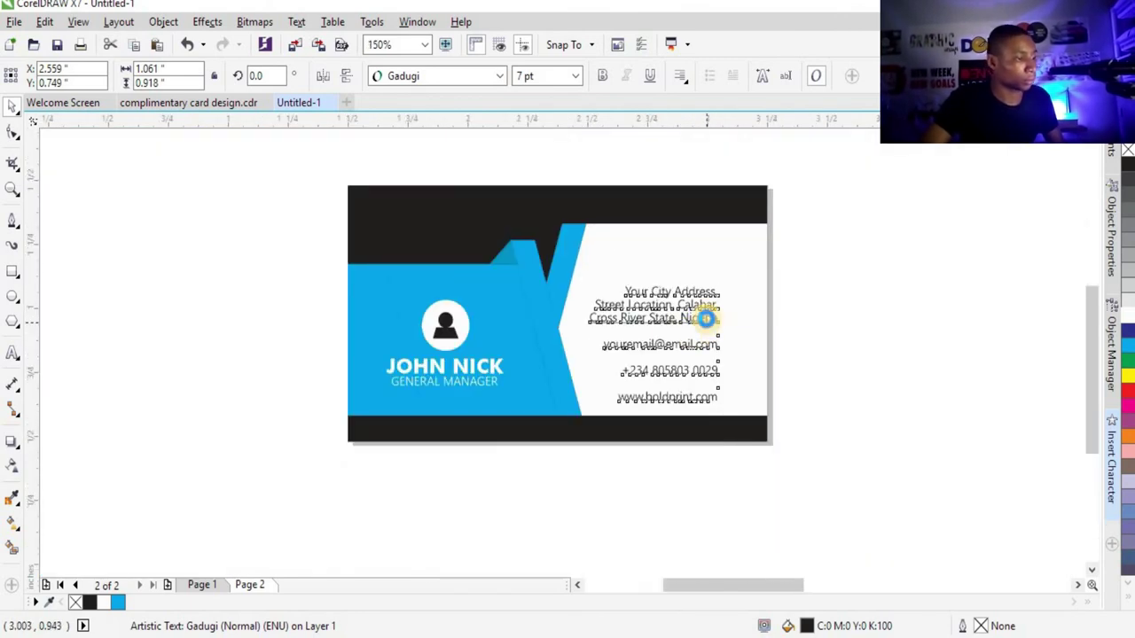
{"action": "scroll", "coordinate": [721, 329], "scroll_direction": "up", "scroll_amount": 1}
{"action": "key", "text": "Escape"}
{"action": "scroll", "coordinate": [623, 335], "scroll_direction": "down", "scroll_amount": 1}
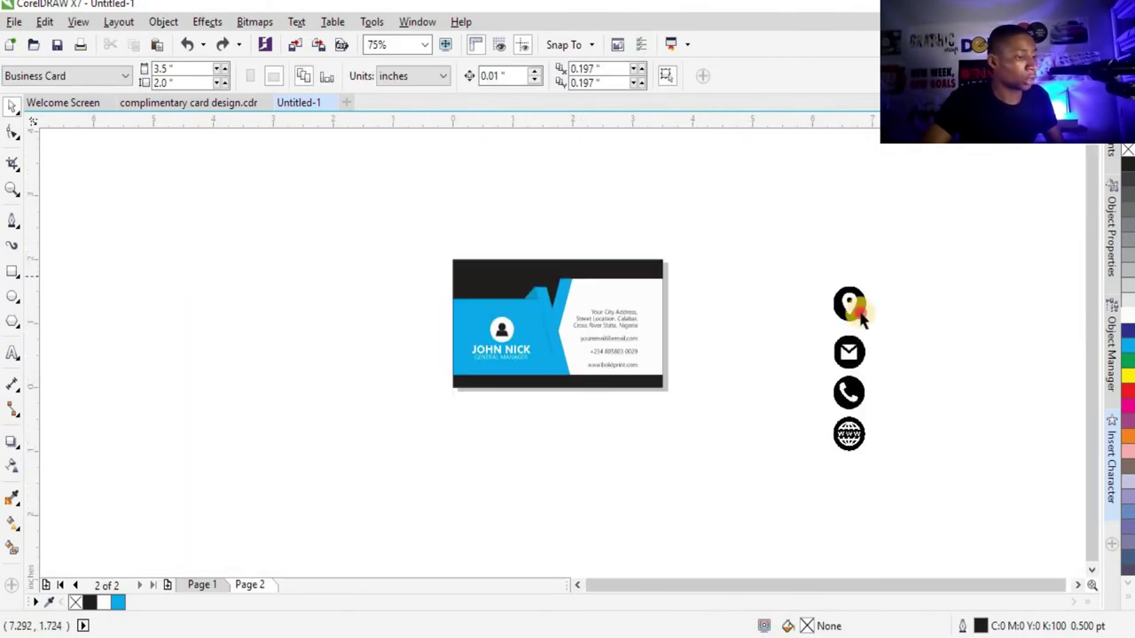
Move the four contact icons onto the card and scale them down together.
{"action": "left_click_drag", "start_coordinate": [873, 282], "coordinate": [816, 454]}
{"action": "left_click_drag", "start_coordinate": [849, 304], "coordinate": [688, 261]}
{"action": "scroll", "coordinate": [676, 321], "scroll_direction": "up", "scroll_amount": 1}
{"action": "scroll", "coordinate": [623, 304], "scroll_direction": "up", "scroll_amount": 1}
{"action": "scroll", "coordinate": [692, 411], "scroll_direction": "up", "scroll_amount": 1}
{"action": "left_click", "coordinate": [679, 451]}
{"action": "scroll", "coordinate": [682, 358], "scroll_direction": "down", "scroll_amount": 1}
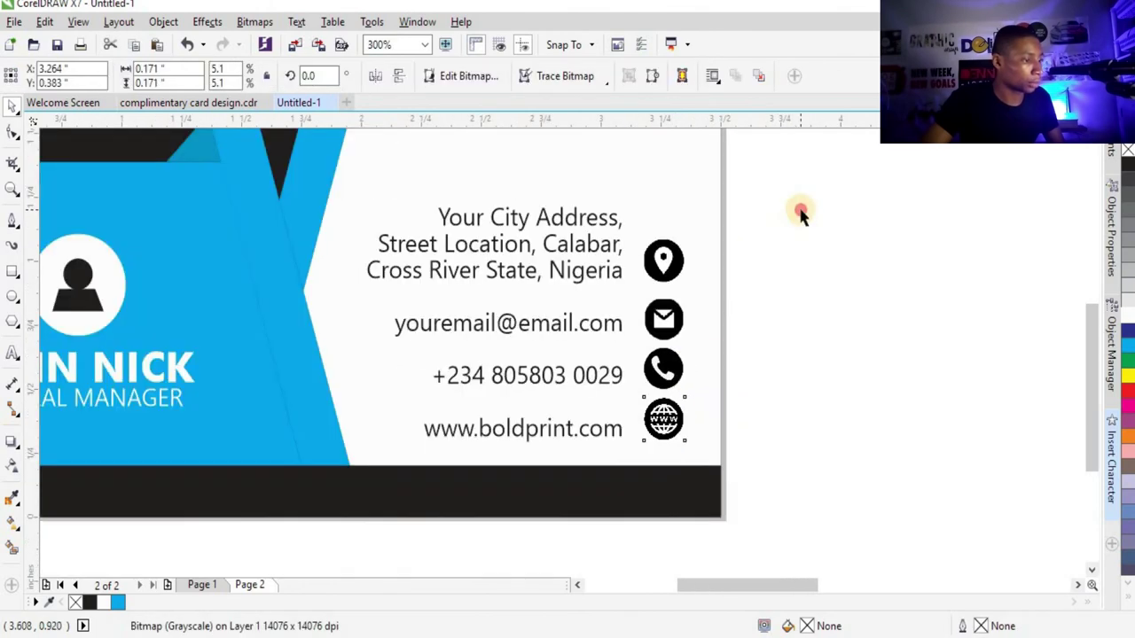
{"action": "left_click_drag", "start_coordinate": [801, 199], "coordinate": [620, 465]}
{"action": "left_click_drag", "start_coordinate": [688, 231], "coordinate": [665, 255]}
{"action": "left_click", "coordinate": [810, 287]}
Nudge the www, phone and email icons into line with their text, then bring the QR code beside the card.
{"action": "scroll", "coordinate": [654, 425], "scroll_direction": "up", "scroll_amount": 1}
{"action": "left_click", "coordinate": [612, 460]}
{"action": "left_click_drag", "start_coordinate": [611, 460], "coordinate": [611, 449]}
{"action": "left_click_drag", "start_coordinate": [629, 343], "coordinate": [613, 341]}
{"action": "scroll", "coordinate": [614, 337], "scroll_direction": "down", "scroll_amount": 1}
{"action": "scroll", "coordinate": [621, 300], "scroll_direction": "up", "scroll_amount": 1}
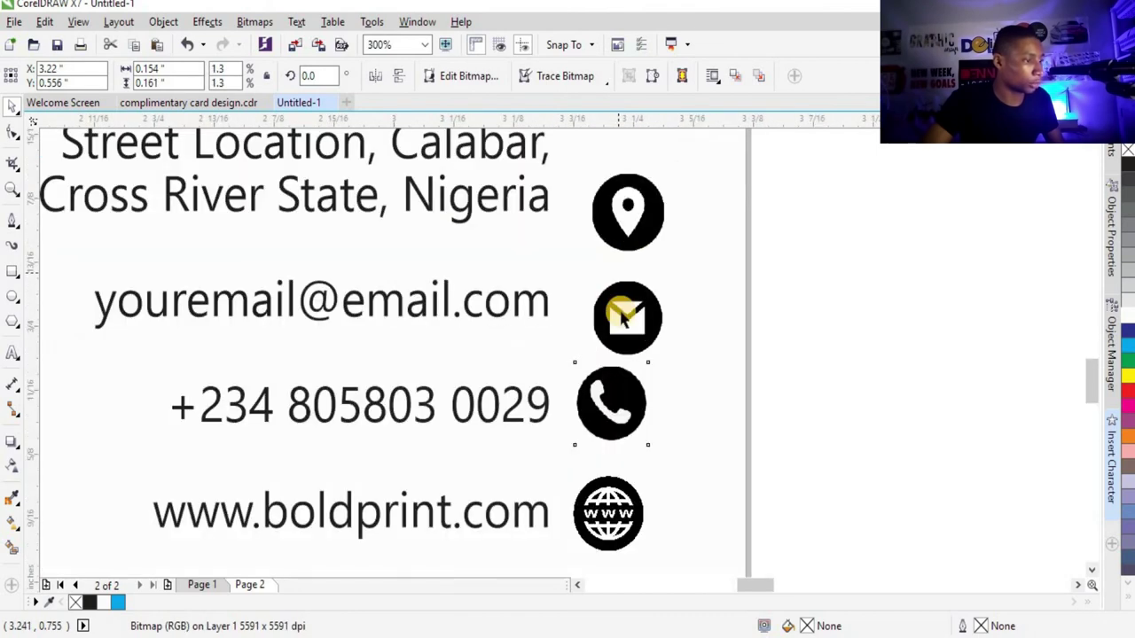
{"action": "scroll", "coordinate": [612, 297], "scroll_direction": "up", "scroll_amount": 1}
{"action": "left_click_drag", "start_coordinate": [607, 297], "coordinate": [598, 246]}
{"action": "scroll", "coordinate": [595, 296], "scroll_direction": "down", "scroll_amount": 2}
{"action": "scroll", "coordinate": [601, 217], "scroll_direction": "up", "scroll_amount": 2}
{"action": "scroll", "coordinate": [569, 241], "scroll_direction": "down", "scroll_amount": 2}
{"action": "left_click", "coordinate": [796, 181]}
{"action": "left_click_drag", "start_coordinate": [795, 182], "coordinate": [535, 468]}
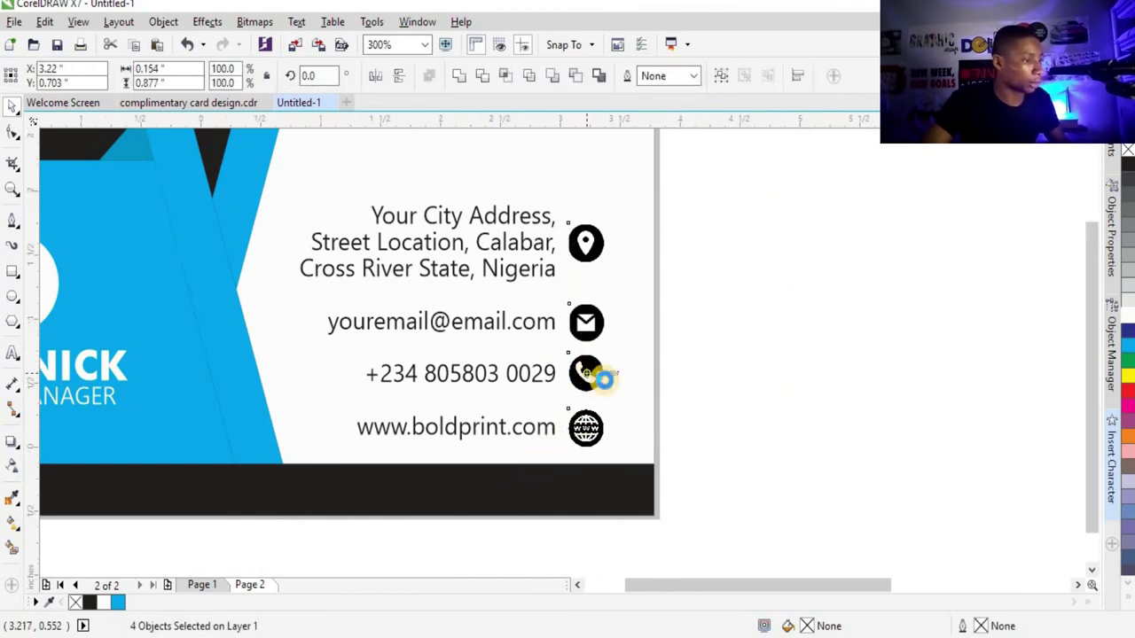
{"action": "scroll", "coordinate": [598, 375], "scroll_direction": "down", "scroll_amount": 4}
{"action": "left_click_drag", "start_coordinate": [1059, 400], "coordinate": [663, 319]}
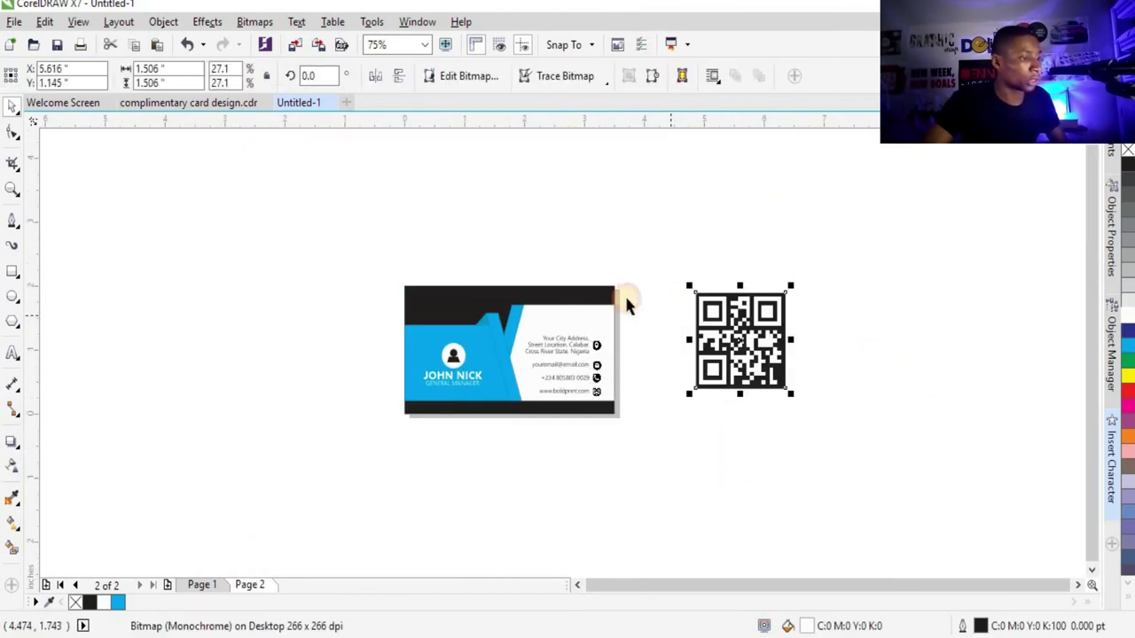
Shrink the QR code and move it toward the card's top right.
{"action": "scroll", "coordinate": [624, 294], "scroll_direction": "up", "scroll_amount": 4}
{"action": "scroll", "coordinate": [892, 423], "scroll_direction": "down", "scroll_amount": 2}
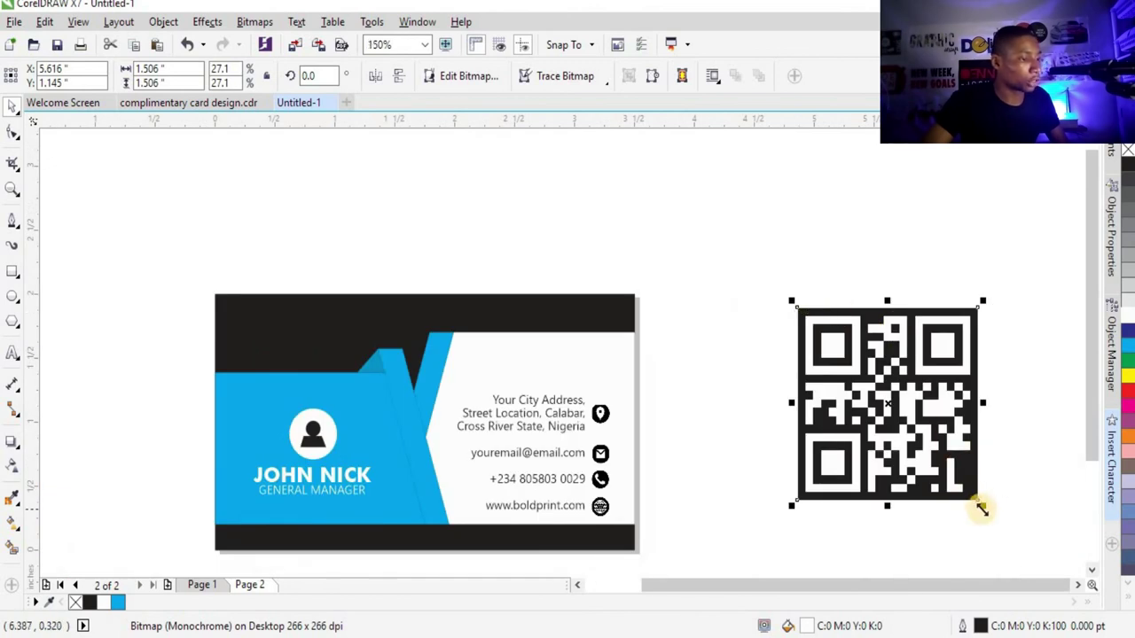
{"action": "left_click_drag", "start_coordinate": [982, 509], "coordinate": [874, 388]}
{"action": "left_click_drag", "start_coordinate": [835, 348], "coordinate": [552, 346]}
{"action": "scroll", "coordinate": [466, 244], "scroll_direction": "up", "scroll_amount": 2}
Scale the QR code to about half and fit it into the white area above the address.
{"action": "left_click", "coordinate": [481, 246]}
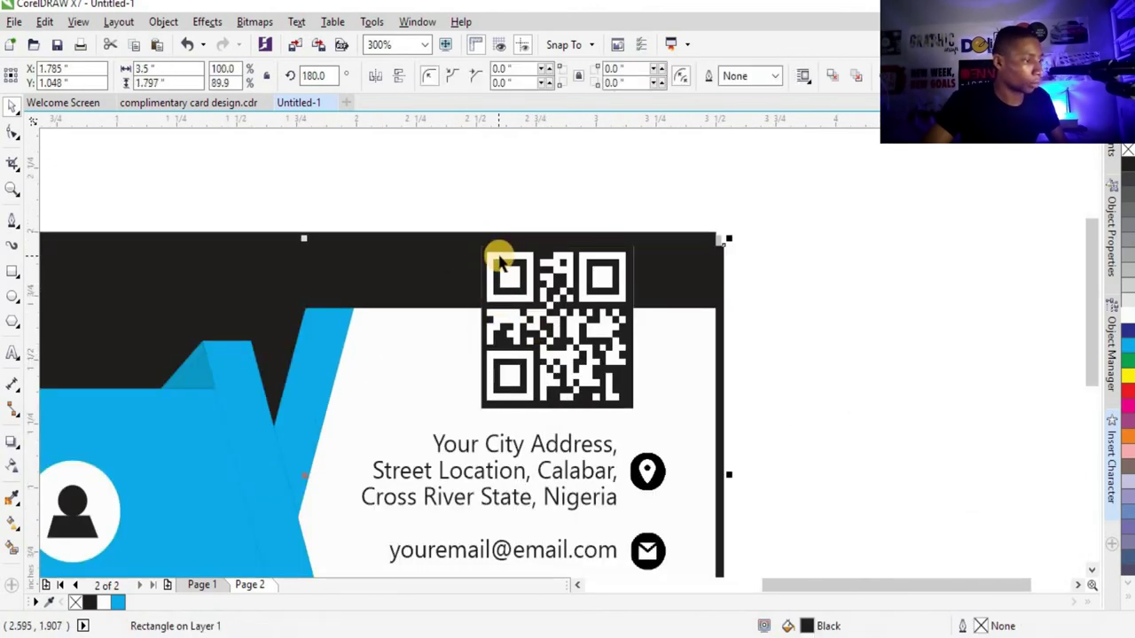
{"action": "left_click", "coordinate": [637, 242]}
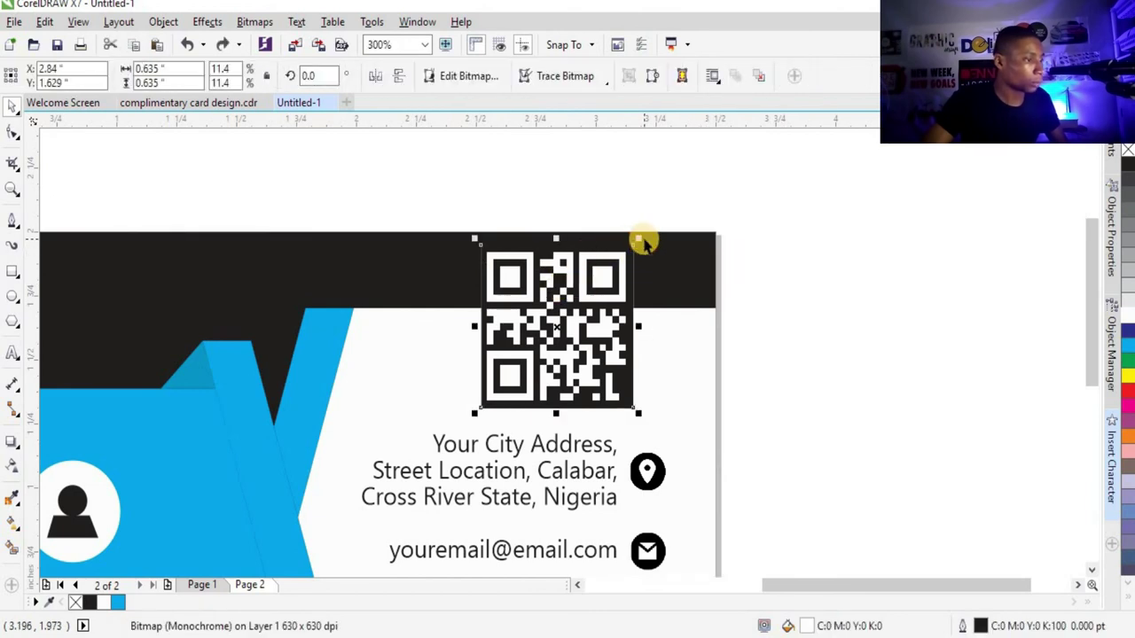
{"action": "left_click_drag", "start_coordinate": [643, 244], "coordinate": [553, 334]}
{"action": "left_click_drag", "start_coordinate": [536, 367], "coordinate": [615, 359]}
{"action": "left_click_drag", "start_coordinate": [555, 324], "coordinate": [540, 313]}
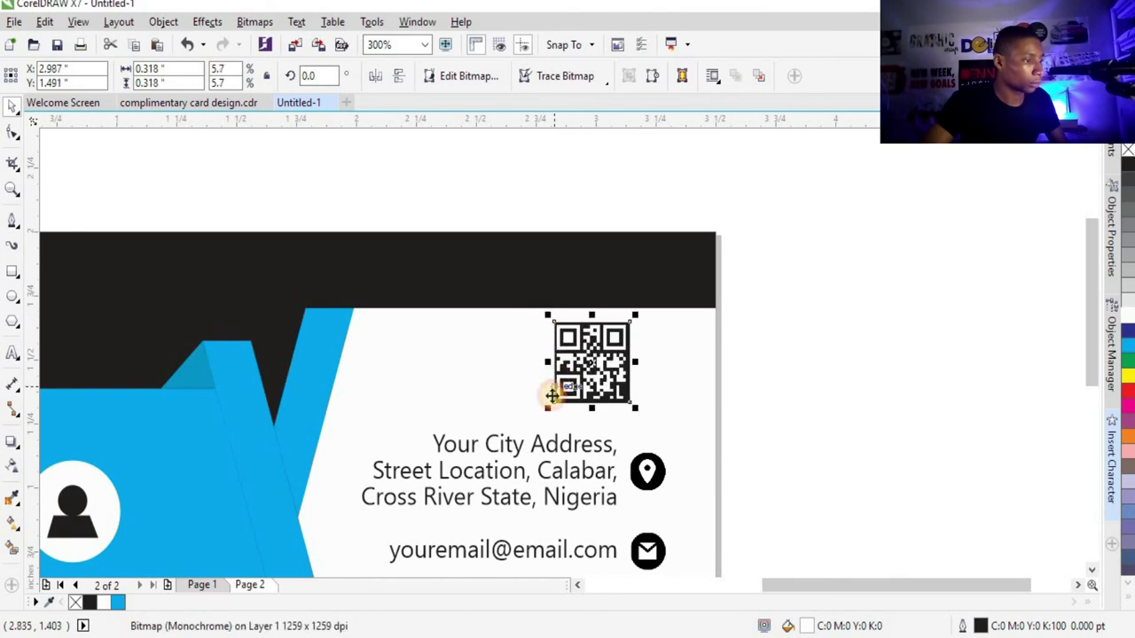
{"action": "left_click_drag", "start_coordinate": [535, 418], "coordinate": [535, 417]}
{"action": "scroll", "coordinate": [558, 328], "scroll_direction": "down", "scroll_amount": 1}
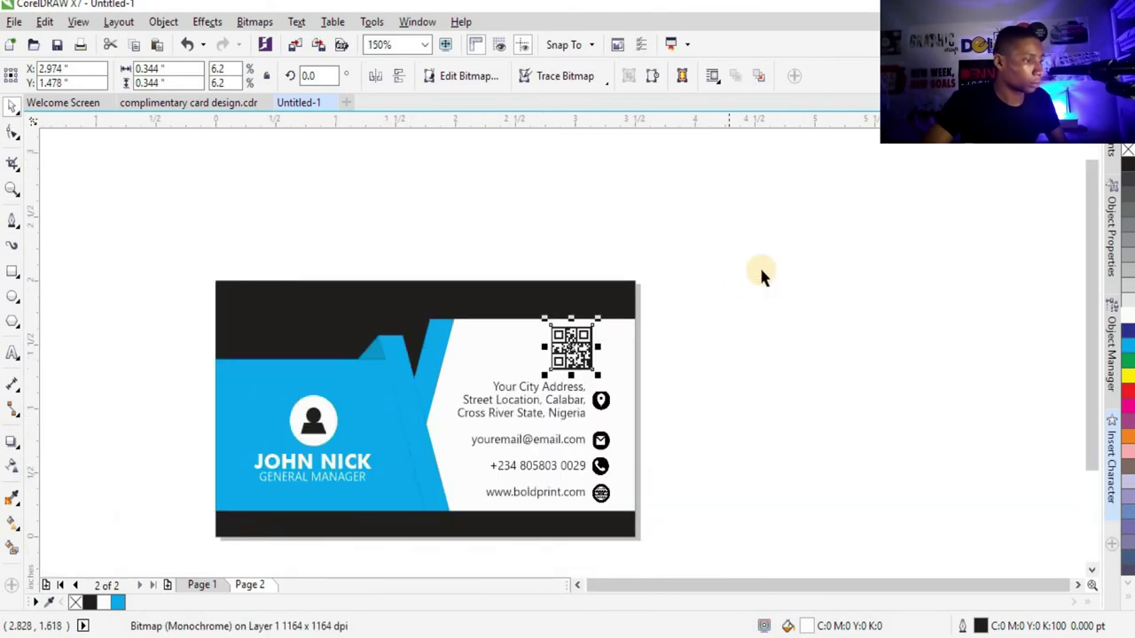
{"action": "left_click", "coordinate": [759, 265]}
{"action": "scroll", "coordinate": [679, 271], "scroll_direction": "down", "scroll_amount": 1}
{"action": "scroll", "coordinate": [611, 332], "scroll_direction": "up", "scroll_amount": 1}
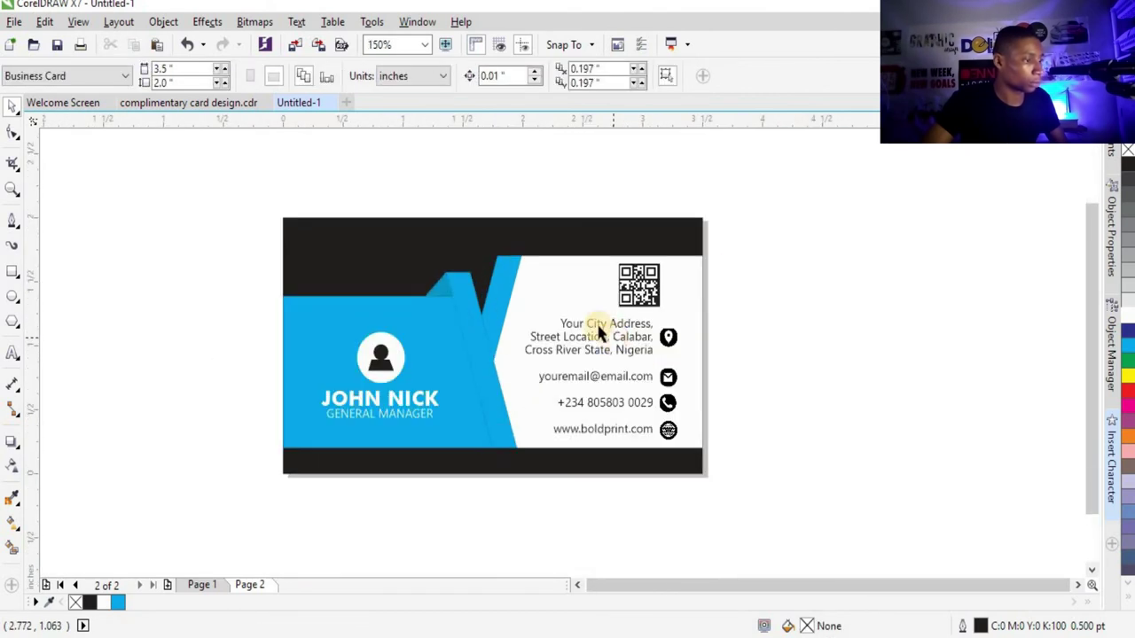
{"action": "scroll", "coordinate": [496, 328], "scroll_direction": "down", "scroll_amount": 1}
{"action": "scroll", "coordinate": [456, 321], "scroll_direction": "up", "scroll_amount": 1}
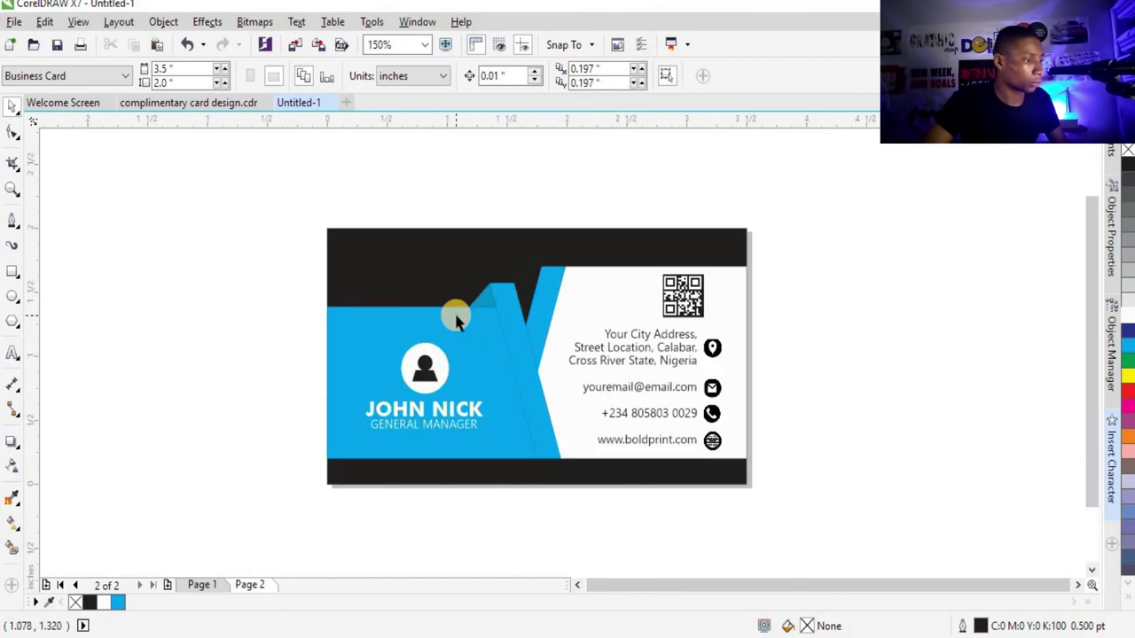